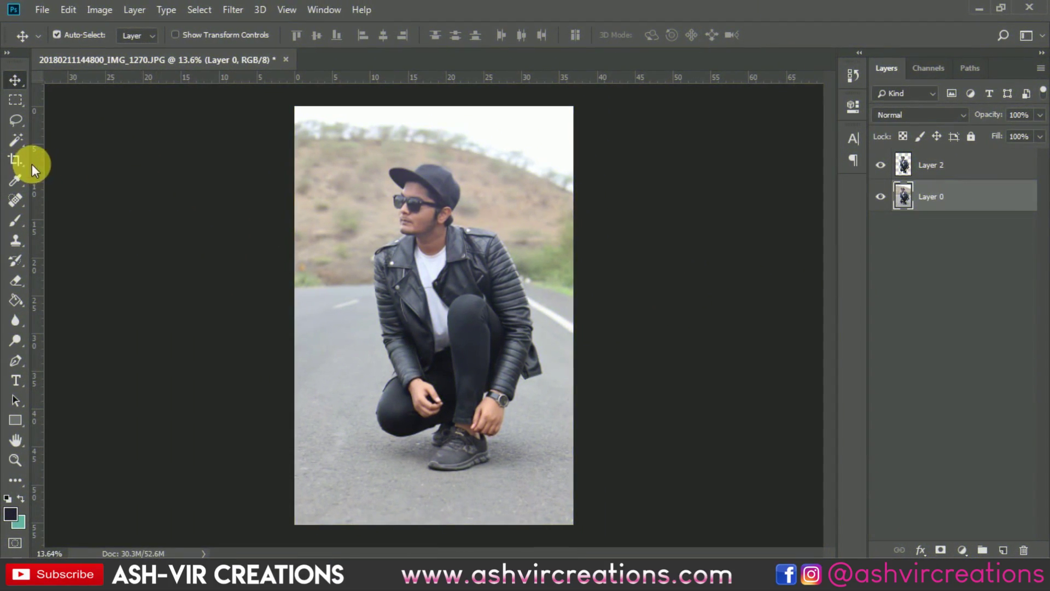
# Step: Start a crop with a 5:4 landscape ratio and widen its frame beyond both sides to cover the photo's full height
pyautogui.click(16, 159)
pyautogui.click(88, 34)
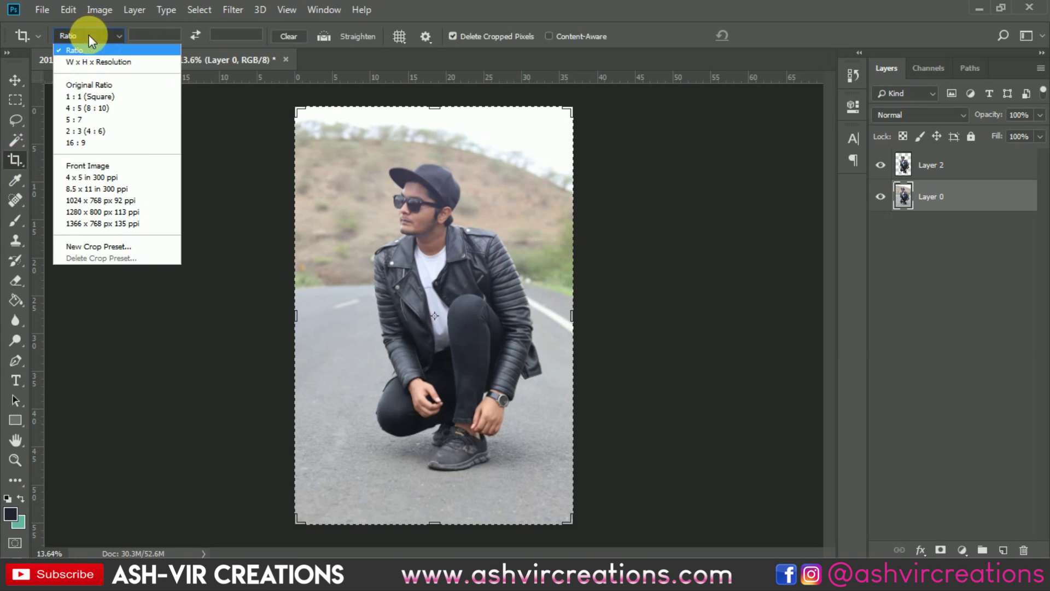
pyautogui.click(97, 108)
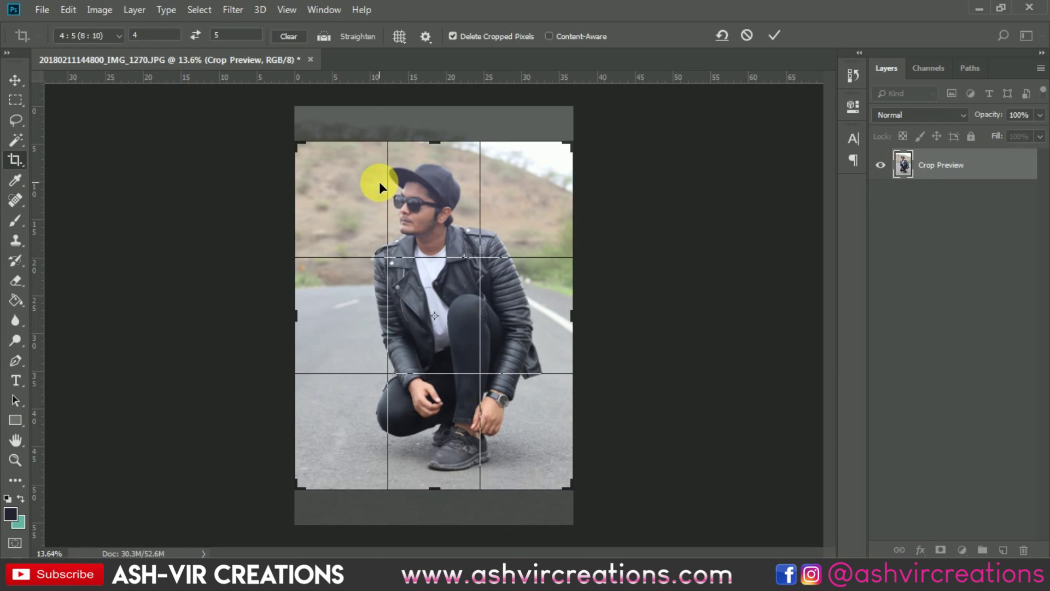
pyautogui.click(196, 36)
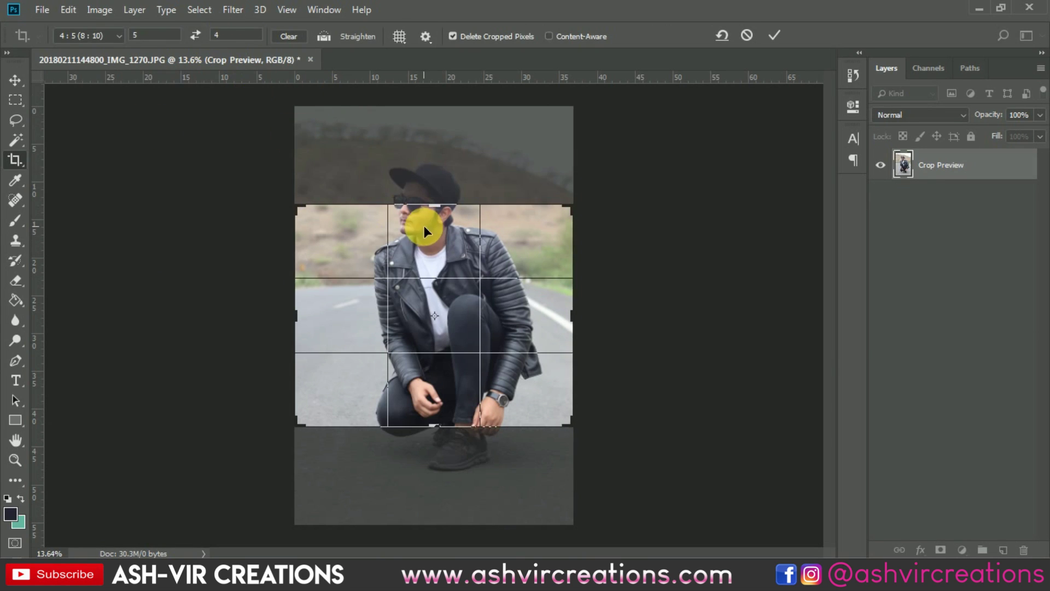
pyautogui.moveTo(576, 214); pyautogui.dragTo(746, 187)
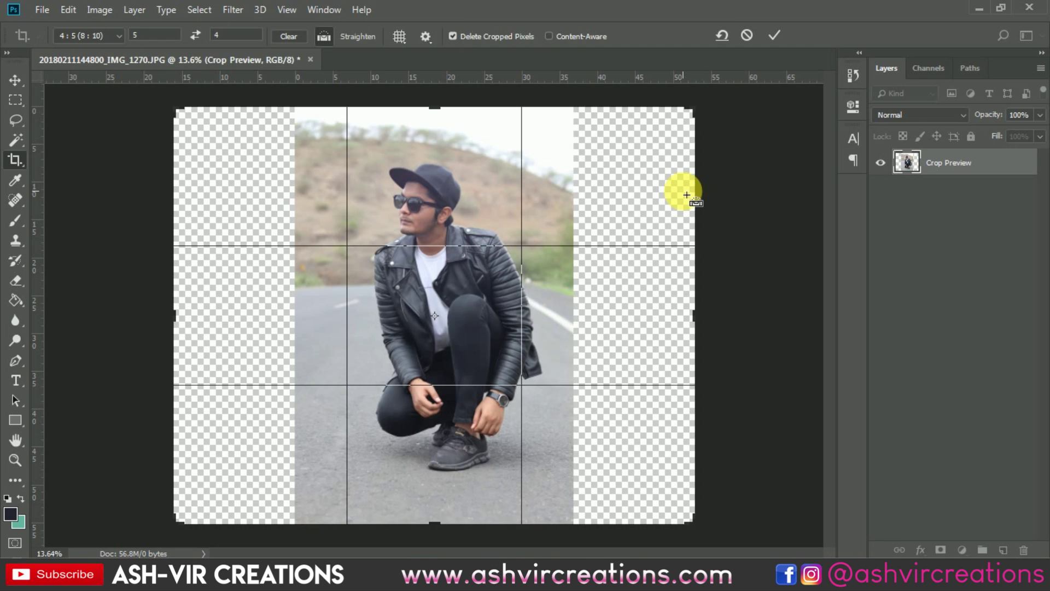
# Step: Enlarge the crop frame around the photo, position the photo at the frame's bottom centre, and apply the crop
pyautogui.hotkey('ctrl', '-')
pyautogui.hotkey('ctrl', '-')
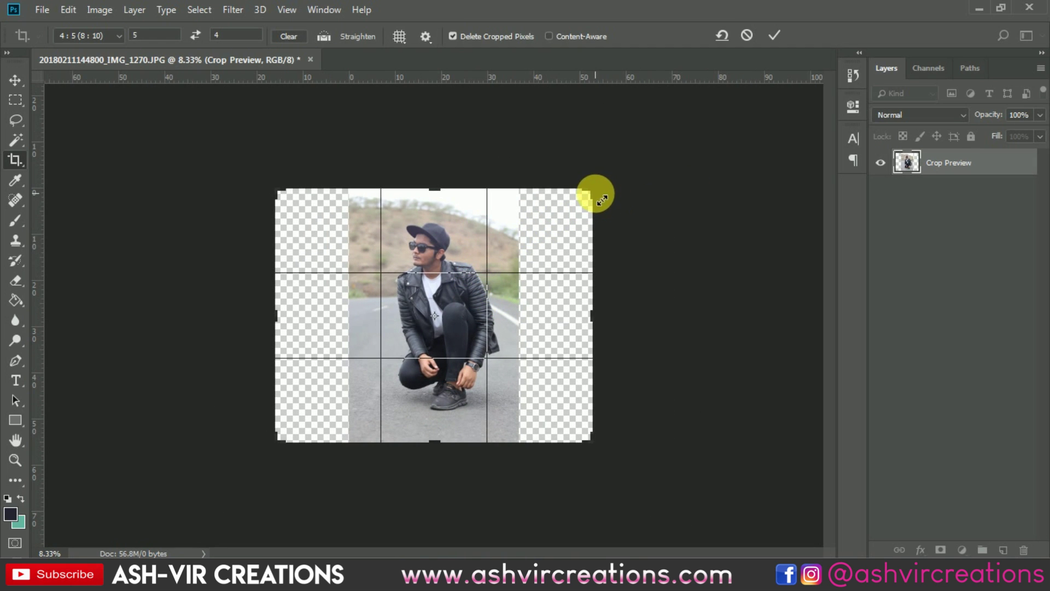
pyautogui.moveTo(602, 200); pyautogui.dragTo(650, 164)
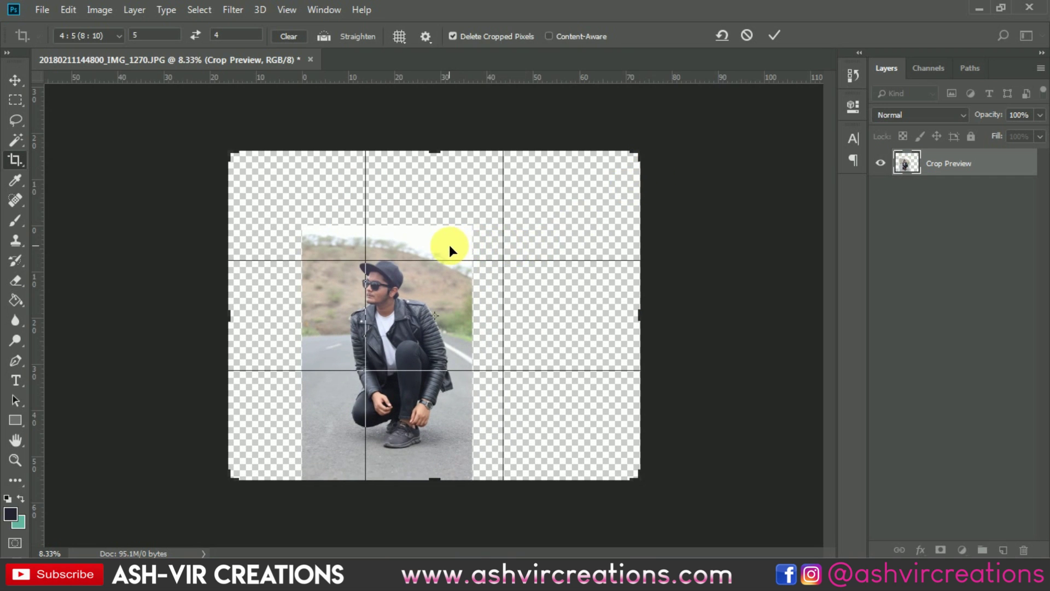
pyautogui.moveTo(450, 246); pyautogui.dragTo(490, 246)
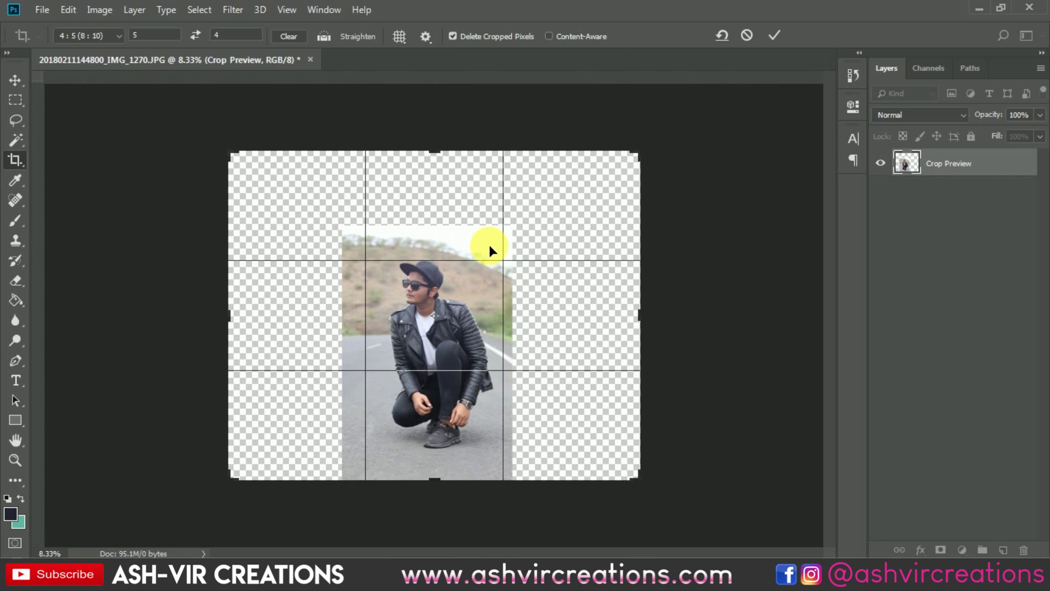
pyautogui.moveTo(633, 155); pyautogui.dragTo(632, 165)
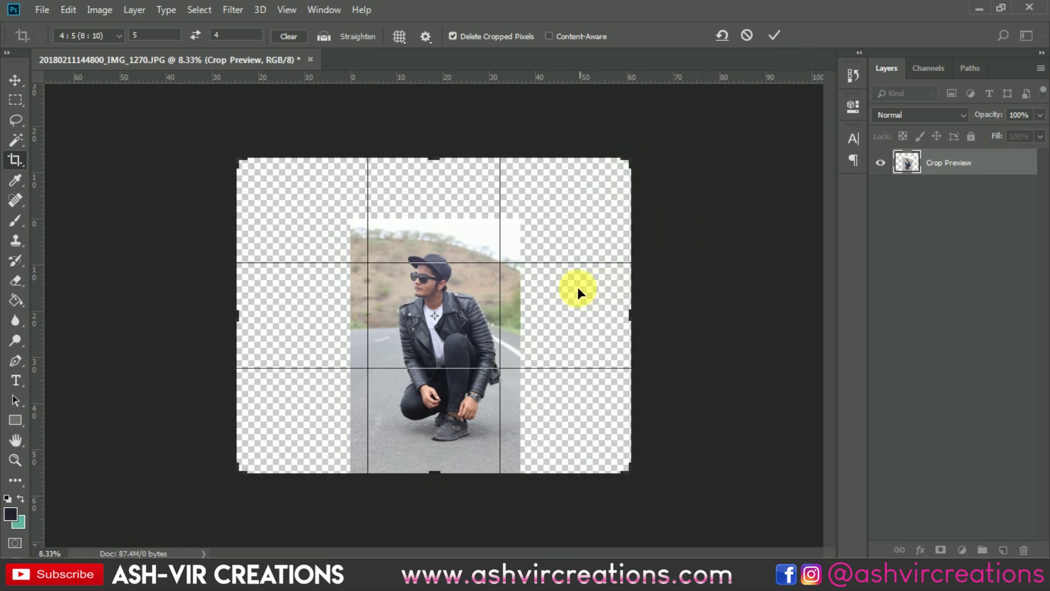
pyautogui.moveTo(578, 287); pyautogui.dragTo(563, 294)
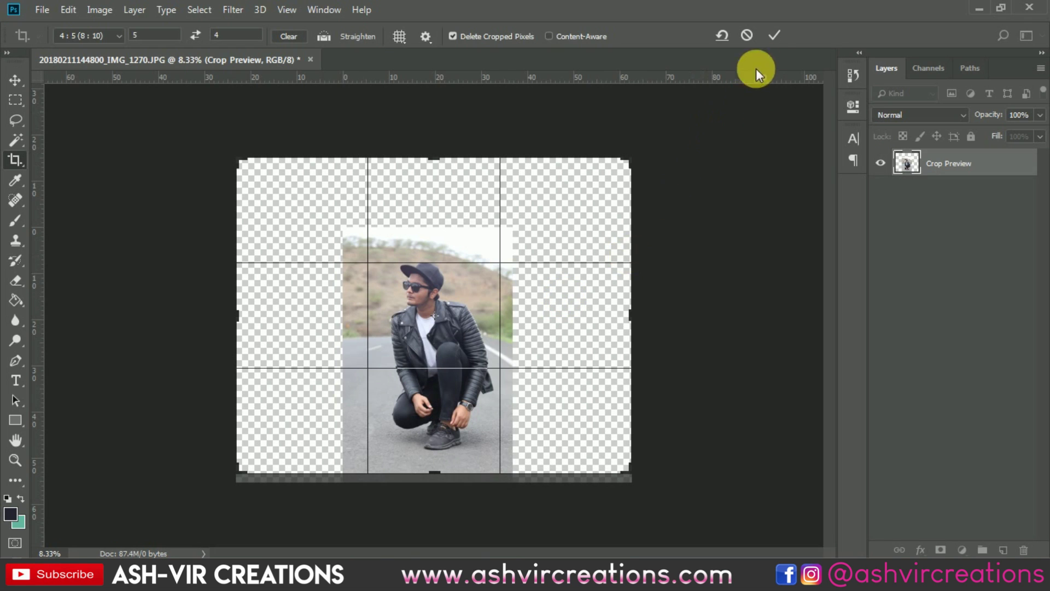
pyautogui.click(769, 35)
pyautogui.hotkey('ctrl', '0')
pyautogui.press('v')
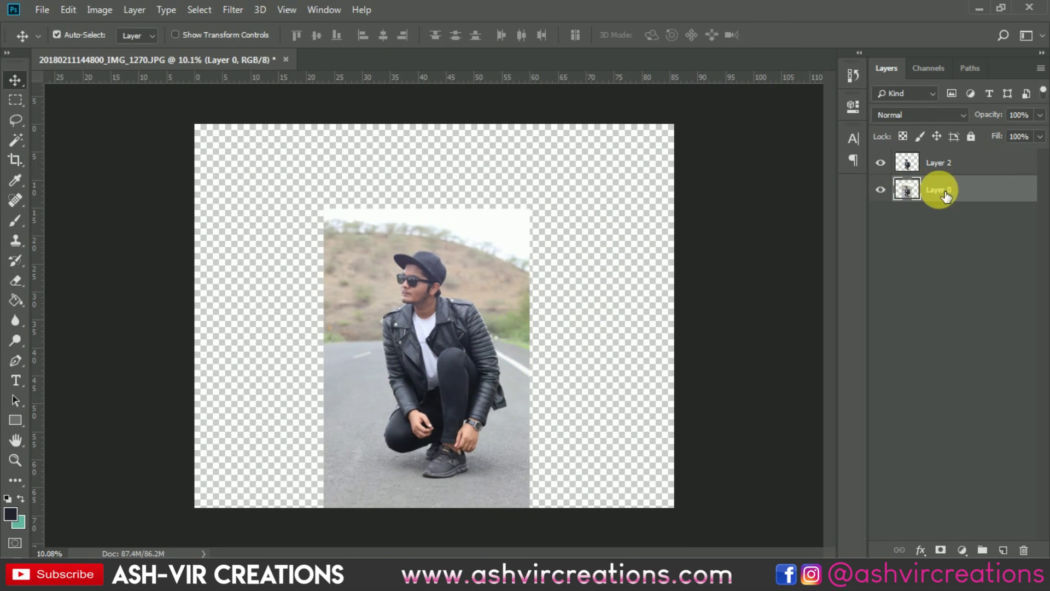
# Step: Select the crouching man on Layer 0 with the Quick Selection tool and copy him to a new layer
pyautogui.rightClick(15, 140)
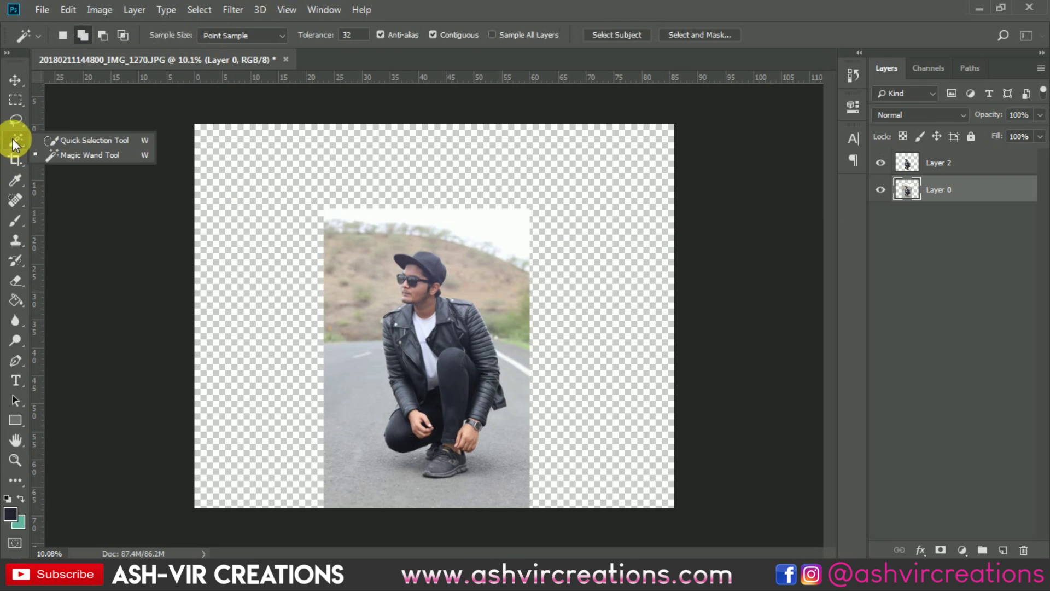
pyautogui.click(44, 140)
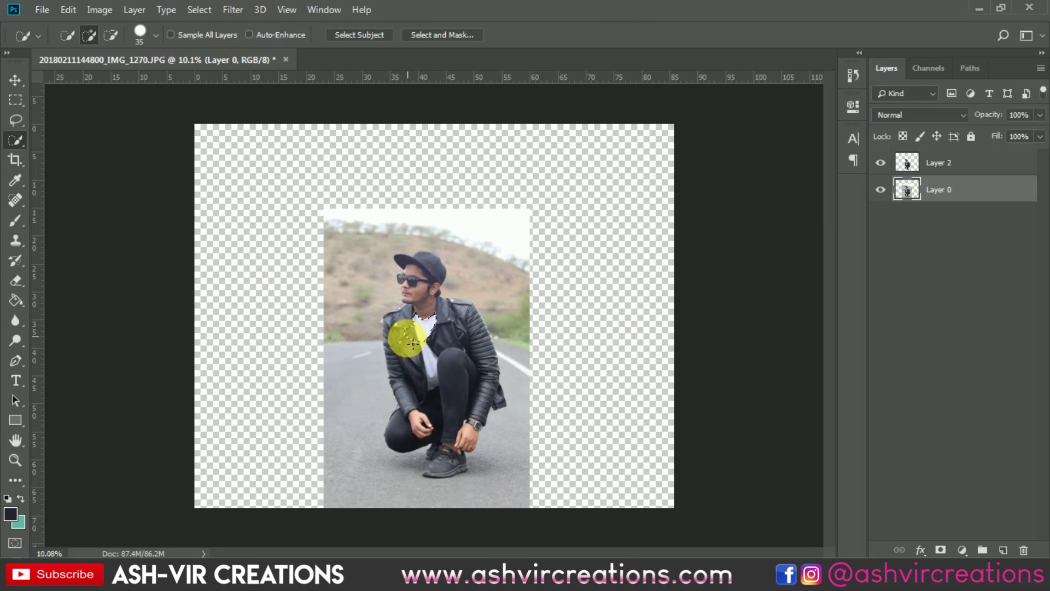
pyautogui.moveTo(402, 338)
pyautogui.mouseDown()
pyautogui.moveTo(399, 375)
pyautogui.moveTo(418, 421)
pyautogui.moveTo(436, 380)
pyautogui.moveTo(469, 356)
pyautogui.moveTo(495, 363)
pyautogui.moveTo(487, 338)
pyautogui.moveTo(430, 307)
pyautogui.mouseUp()
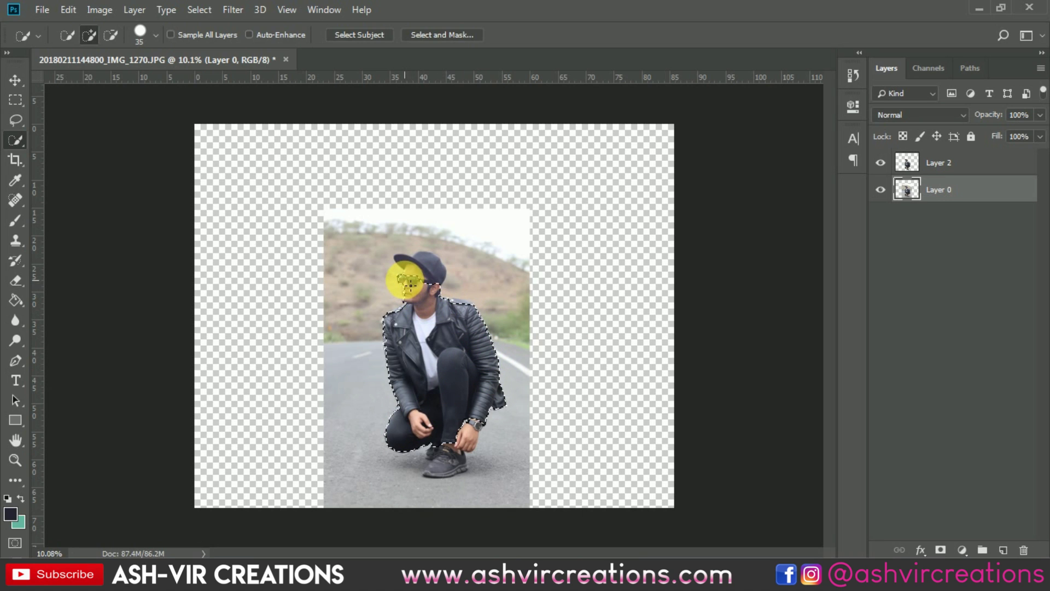
pyautogui.moveTo(416, 271)
pyautogui.mouseDown()
pyautogui.moveTo(456, 405)
pyautogui.moveTo(458, 463)
pyautogui.moveTo(443, 477)
pyautogui.moveTo(478, 437)
pyautogui.moveTo(473, 353)
pyautogui.mouseUp()
pyautogui.rightClick(474, 350)
pyautogui.click(526, 189)
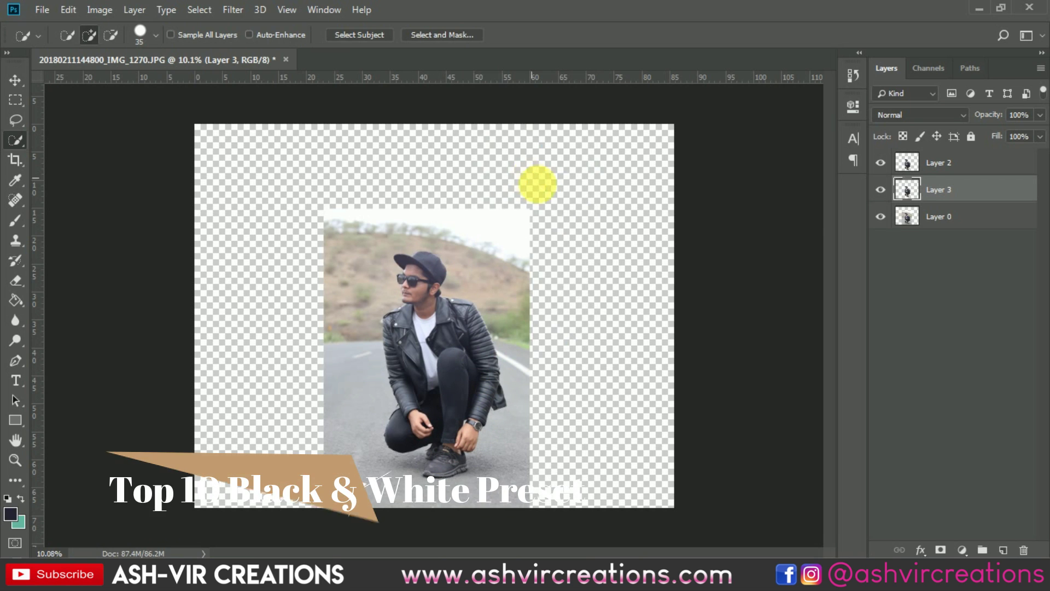
# Step: Hide Layer 0, delete the newly copied cutout layer, and show Layer 0 again
pyautogui.click(881, 216)
pyautogui.press('Delete')
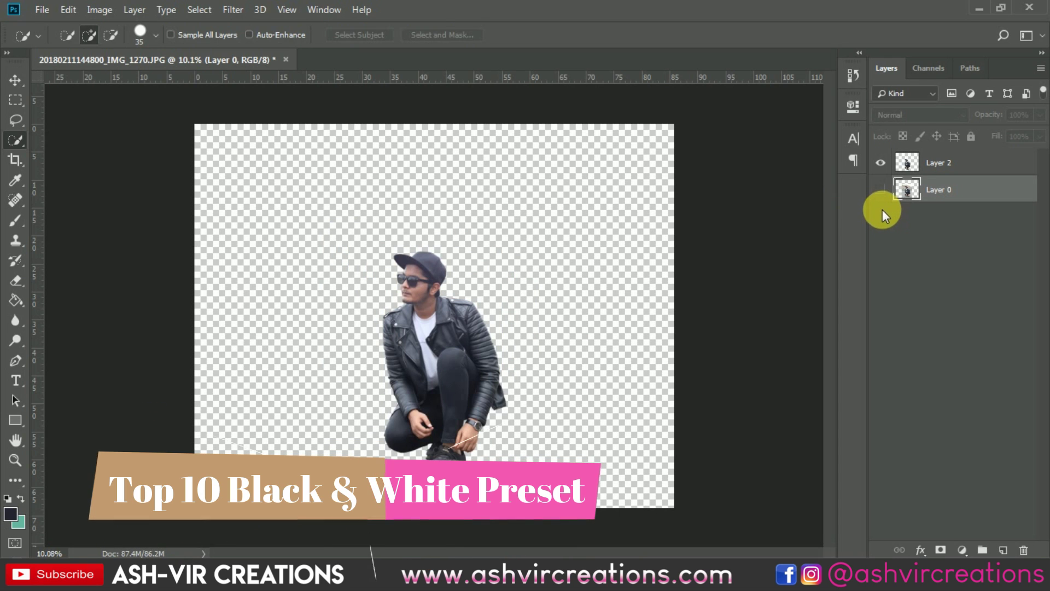
pyautogui.press('v')
pyautogui.click(881, 189)
pyautogui.click(880, 189)
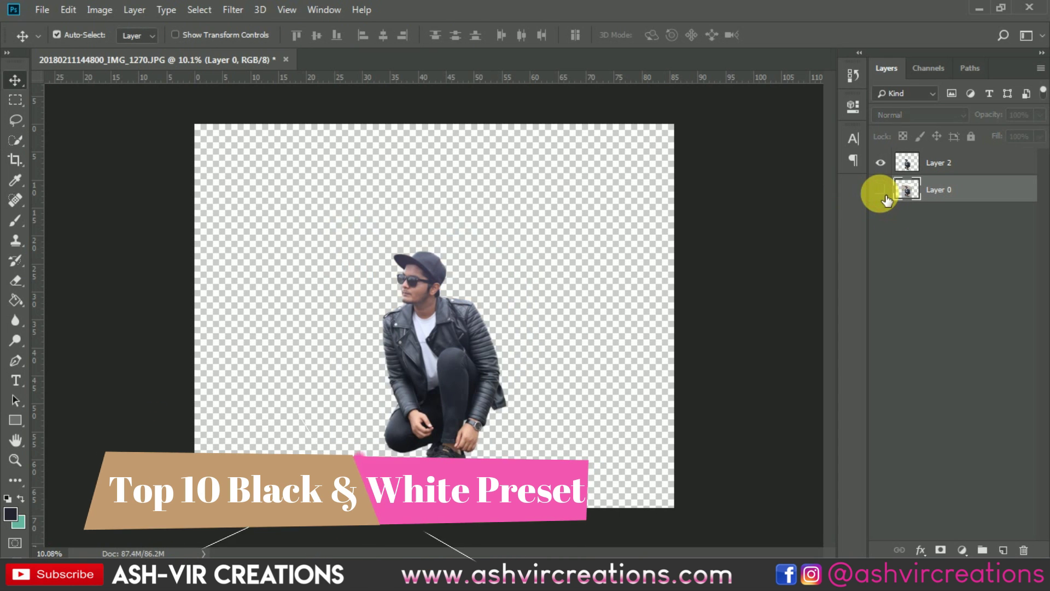
pyautogui.click(881, 190)
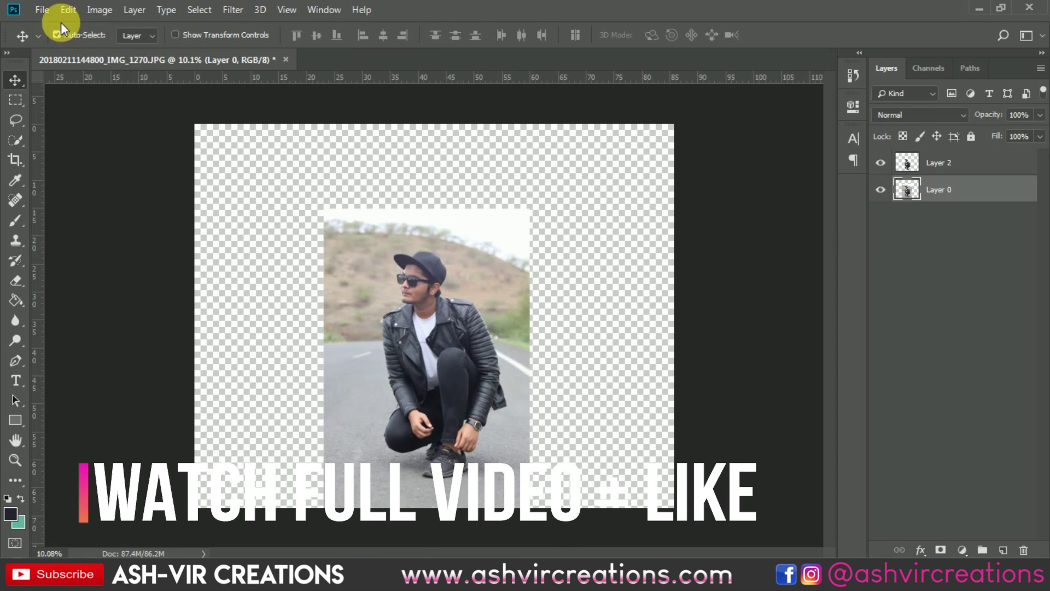
# Step: Open the gra image from the Desktop and bring it into the portrait document as a layer behind the cutout man
pyautogui.click(44, 11)
pyautogui.click(61, 42)
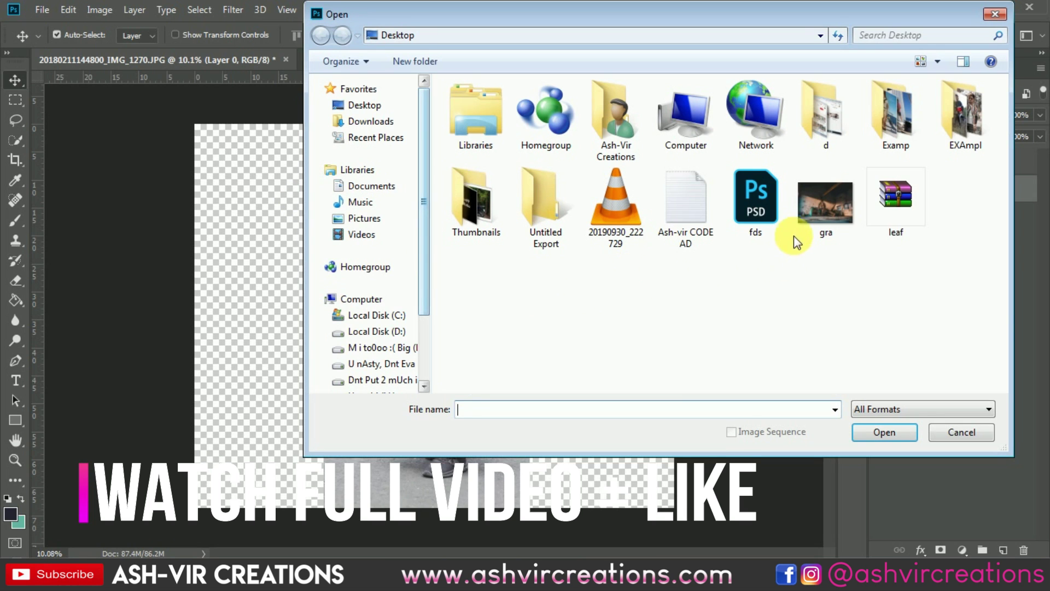
pyautogui.doubleClick(803, 210)
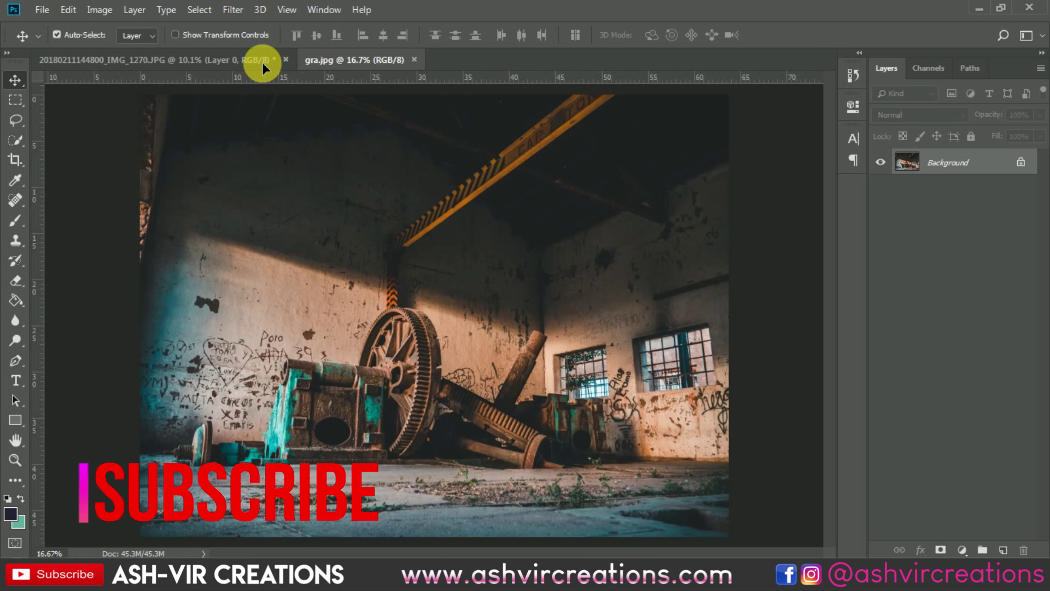
pyautogui.moveTo(261, 62); pyautogui.dragTo(451, 294)
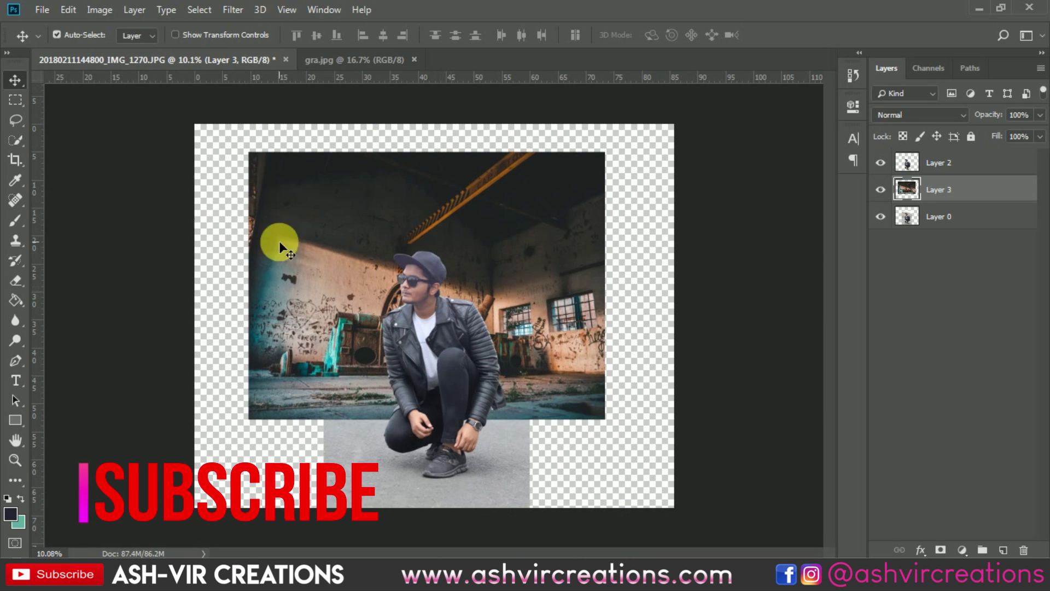
# Step: Move the warehouse background layer slightly down behind the man with Free Transform, keeping its scale at 100%
pyautogui.click(68, 10)
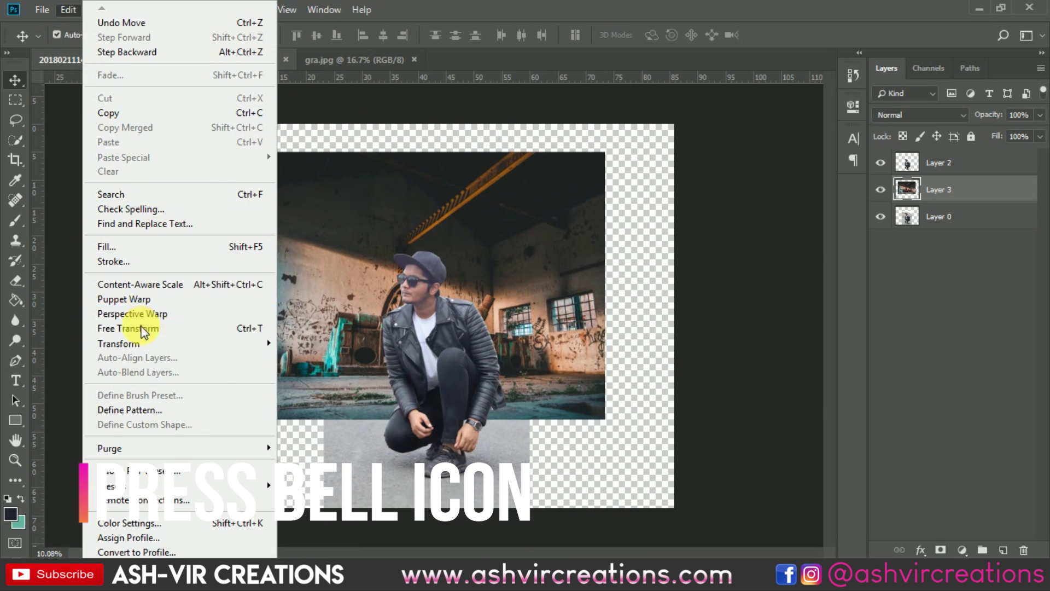
pyautogui.click(131, 328)
pyautogui.moveTo(477, 255); pyautogui.dragTo(477, 277)
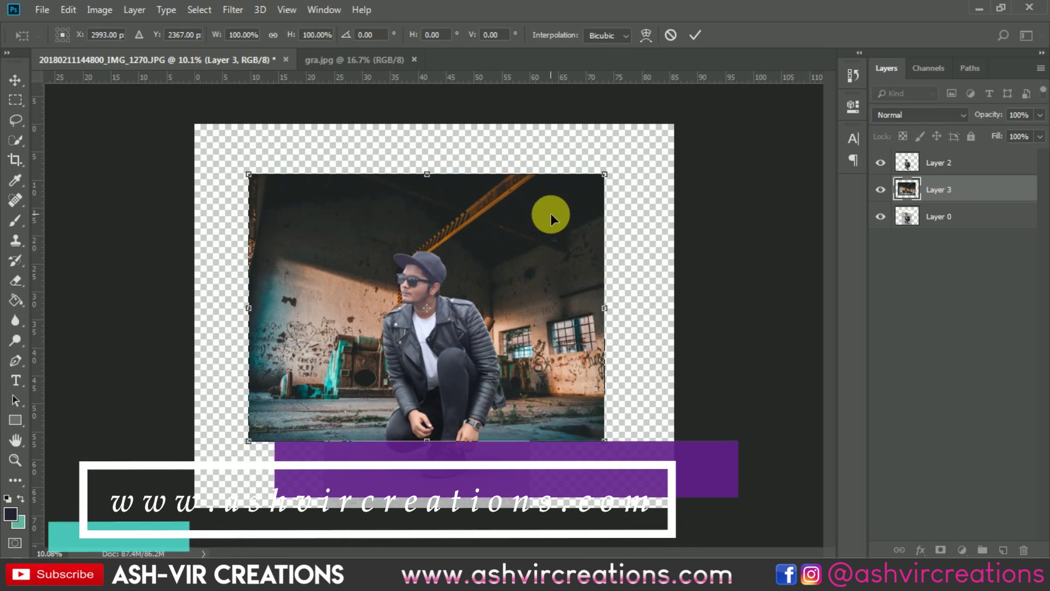
pyautogui.press('Return')
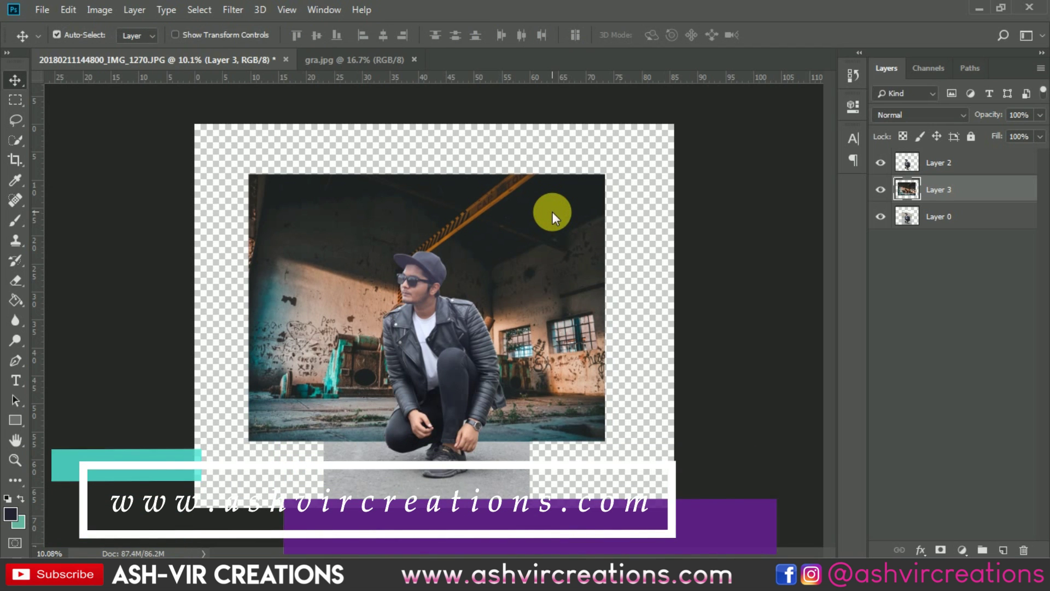
# Step: Crop the canvas tighter around the warehouse image and the man's shoes at the 5:4 ratio
pyautogui.hotkey('ctrl', '0')
pyautogui.click(15, 159)
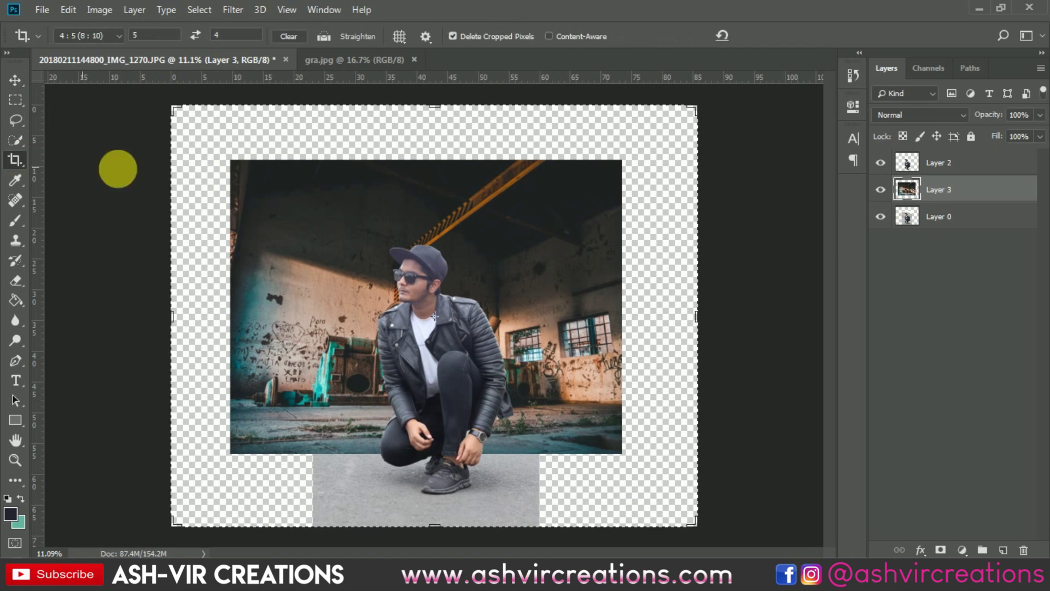
pyautogui.moveTo(694, 115); pyautogui.dragTo(659, 138)
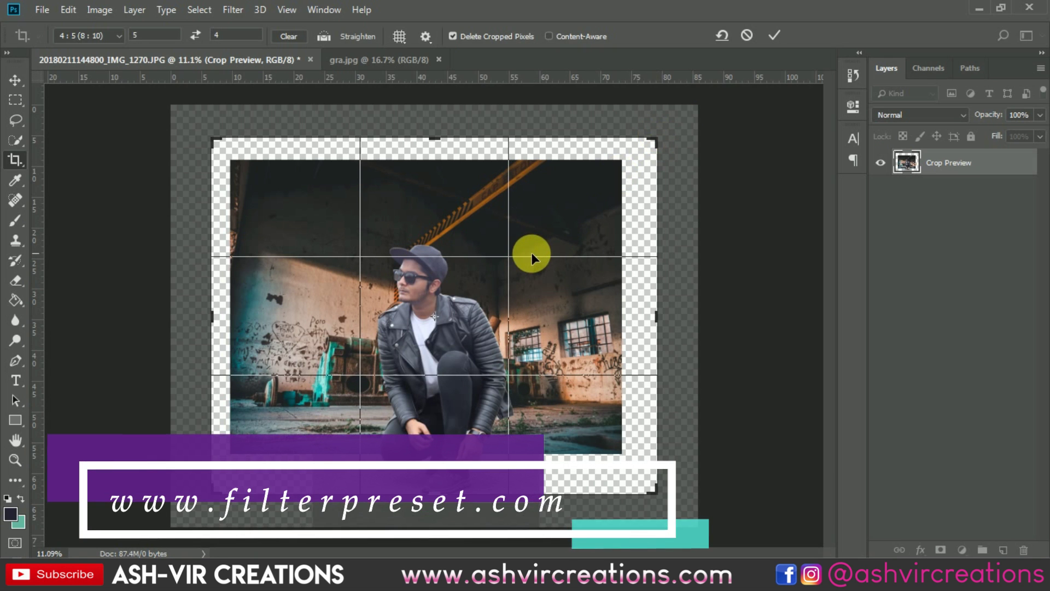
pyautogui.moveTo(531, 251); pyautogui.dragTo(534, 235)
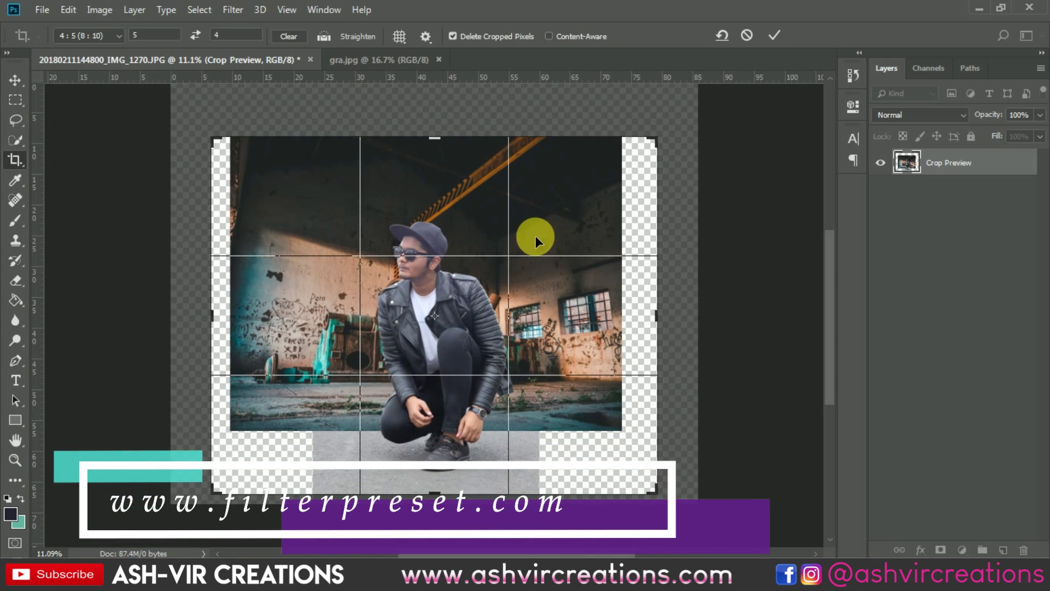
pyautogui.click(768, 33)
pyautogui.press('v')
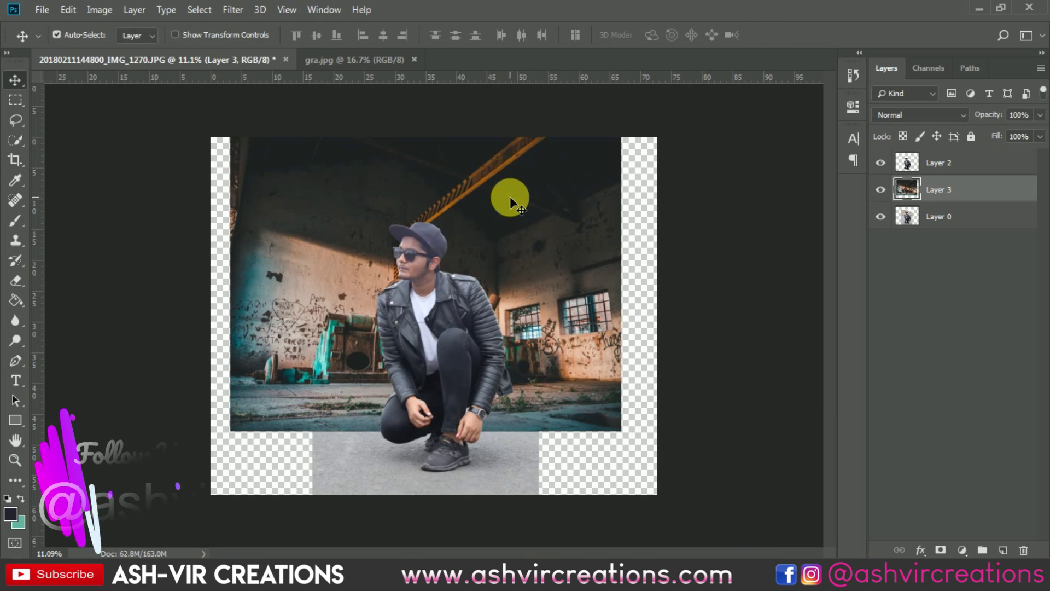
pyautogui.scroll(1, 514, 198)
pyautogui.rightClick(533, 204)
pyautogui.press('Escape')
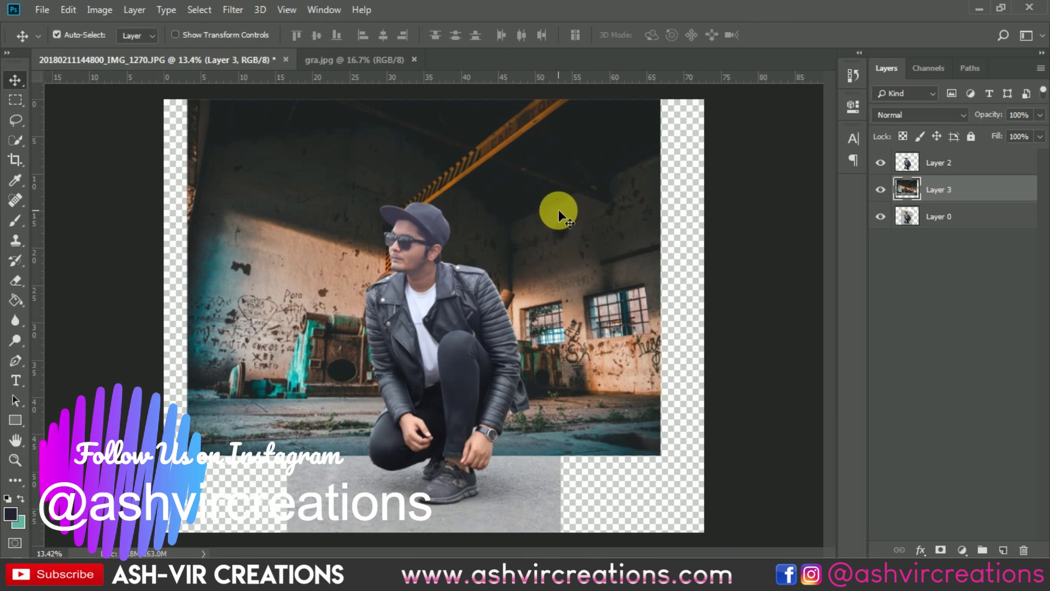
pyautogui.scroll(-1, 559, 209)
pyautogui.moveTo(562, 208); pyautogui.dragTo(564, 210)
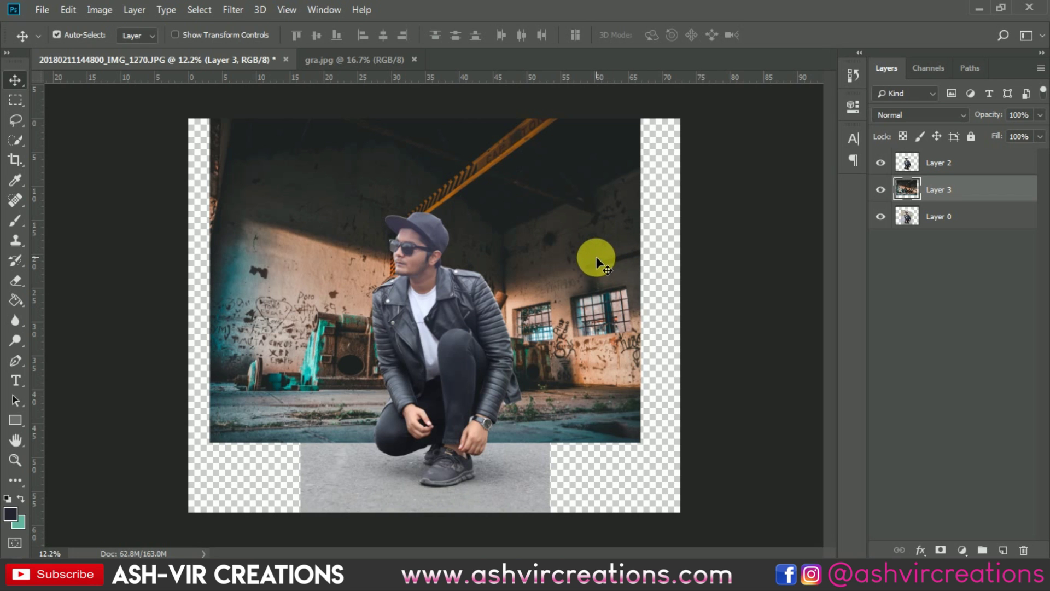
pyautogui.scroll(2, 615, 290)
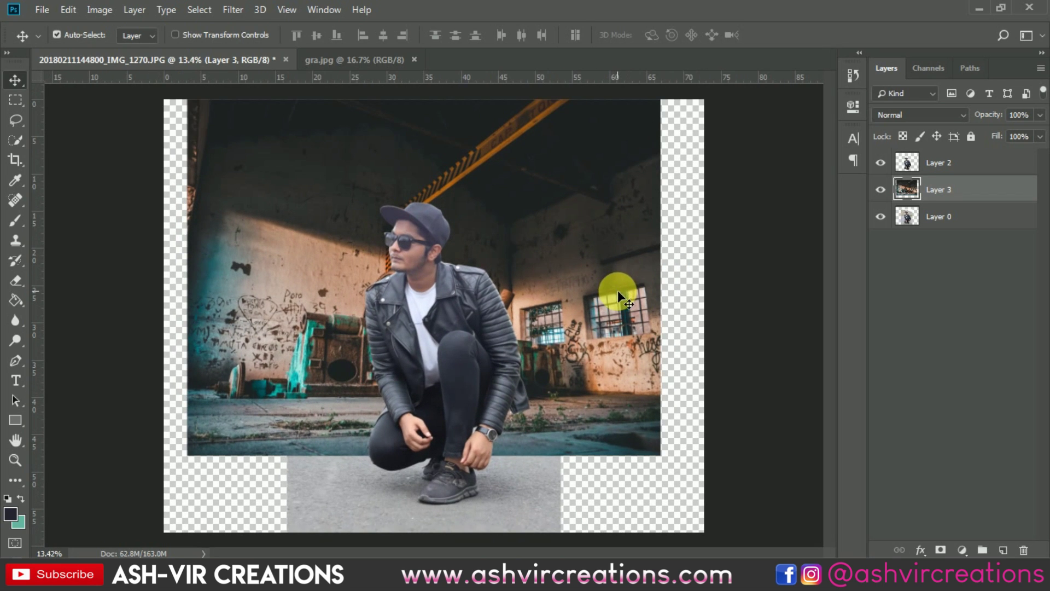
pyautogui.scroll(1, 545, 336)
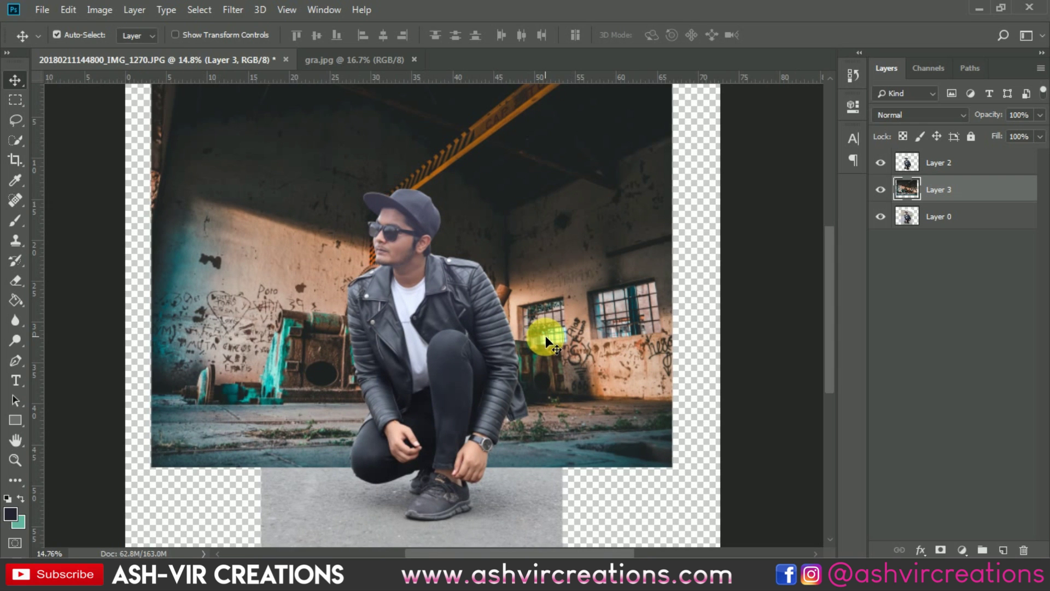
pyautogui.scroll(-2, 546, 332)
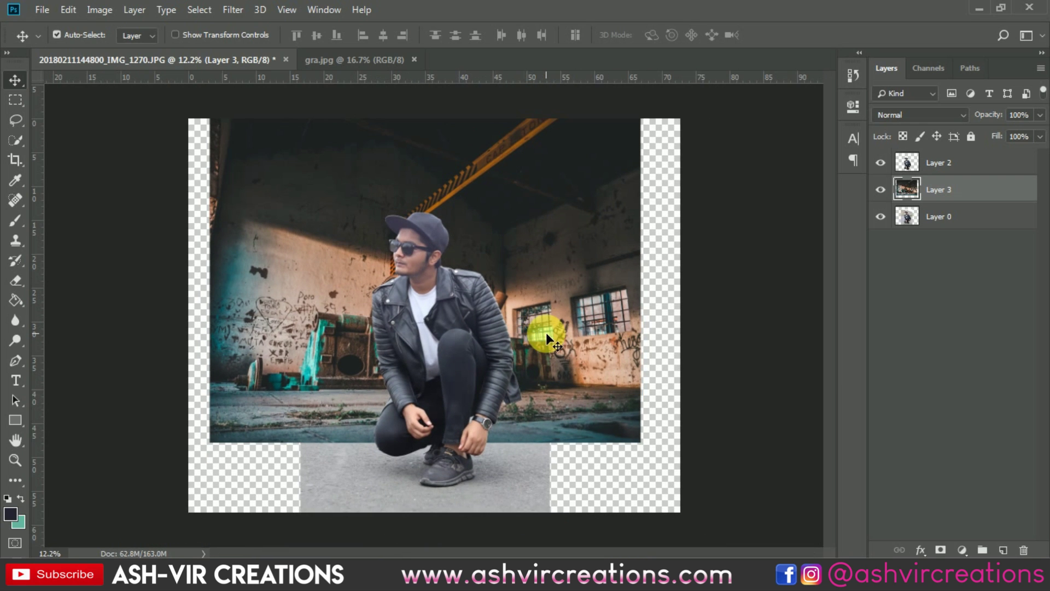
pyautogui.scroll(-1, 546, 334)
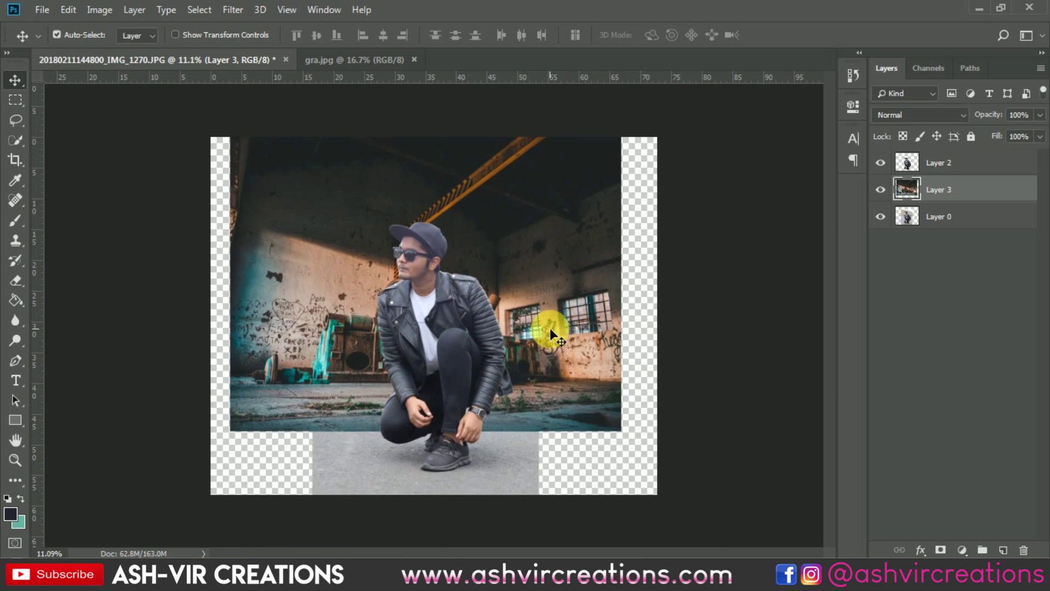
pyautogui.rightClick(524, 269)
pyautogui.click(540, 270)
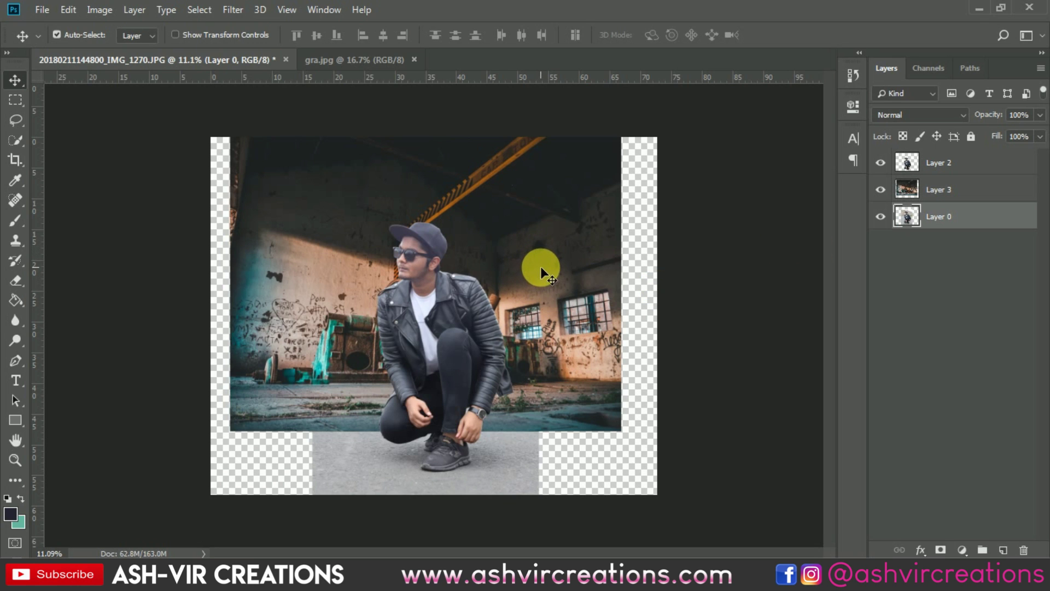
pyautogui.rightClick(549, 270)
pyautogui.click(551, 271)
pyautogui.scroll(1, 551, 225)
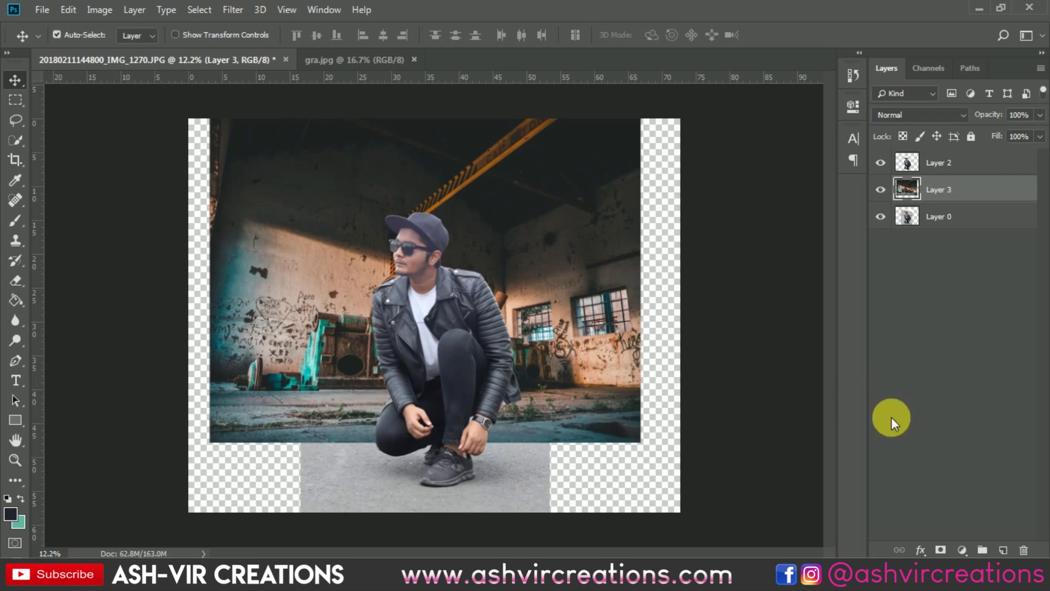
# Step: Add a layer mask to Layer 3 and paint it black with a soft brush to blend the warehouse's lower edge into the man's ground
pyautogui.click(950, 550)
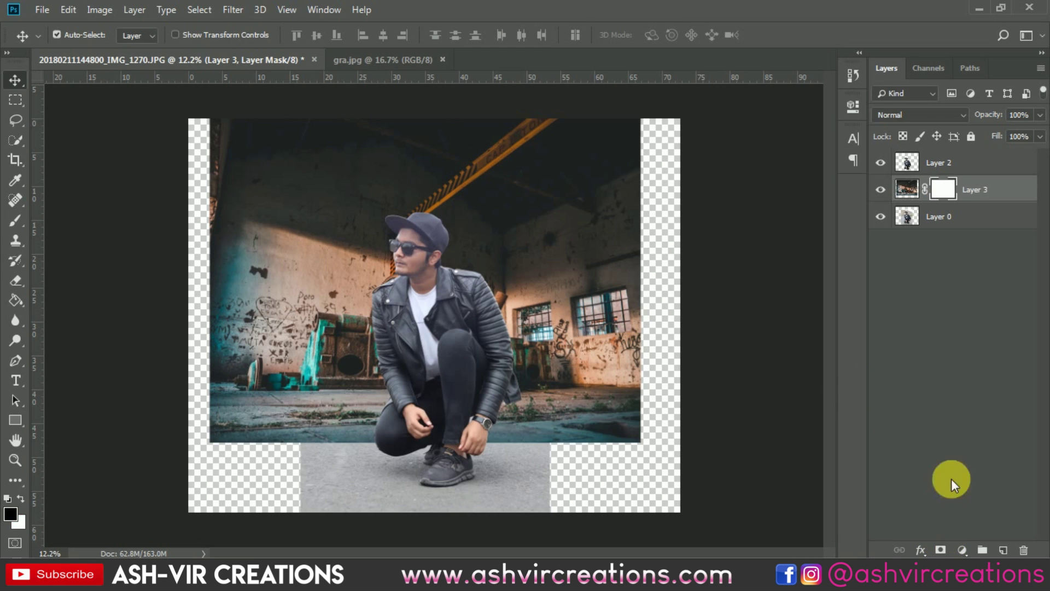
pyautogui.click(15, 221)
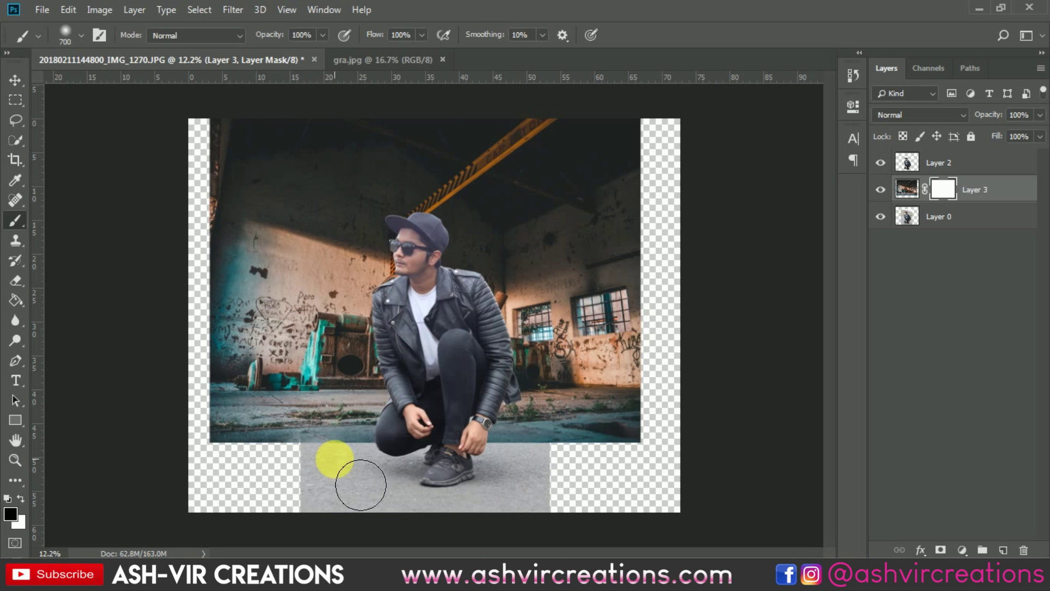
pyautogui.scroll(3, 361, 470)
pyautogui.press('[')
pyautogui.press('[')
pyautogui.press('[')
pyautogui.press('[')
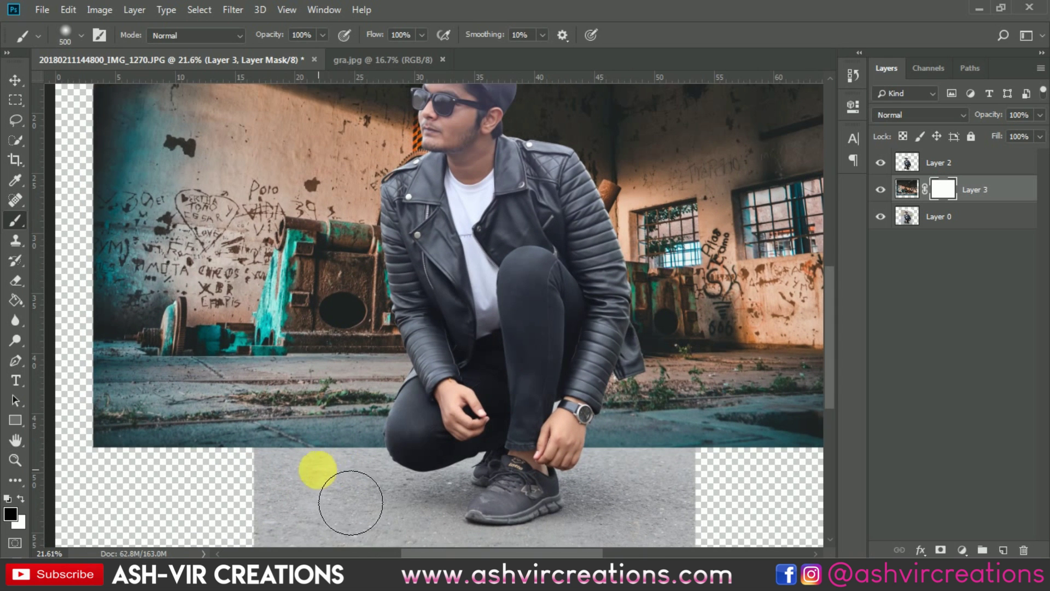
pyautogui.moveTo(305, 489)
pyautogui.mouseDown()
pyautogui.moveTo(357, 495)
pyautogui.moveTo(371, 513)
pyautogui.moveTo(434, 519)
pyautogui.moveTo(421, 521)
pyautogui.moveTo(691, 527)
pyautogui.moveTo(712, 527)
pyautogui.moveTo(690, 524)
pyautogui.moveTo(715, 514)
pyautogui.moveTo(430, 532)
pyautogui.moveTo(320, 517)
pyautogui.moveTo(282, 526)
pyautogui.moveTo(291, 536)
pyautogui.moveTo(351, 504)
pyautogui.mouseUp()
pyautogui.press(']')
pyautogui.press(']')
pyautogui.scroll(-3, 351, 503)
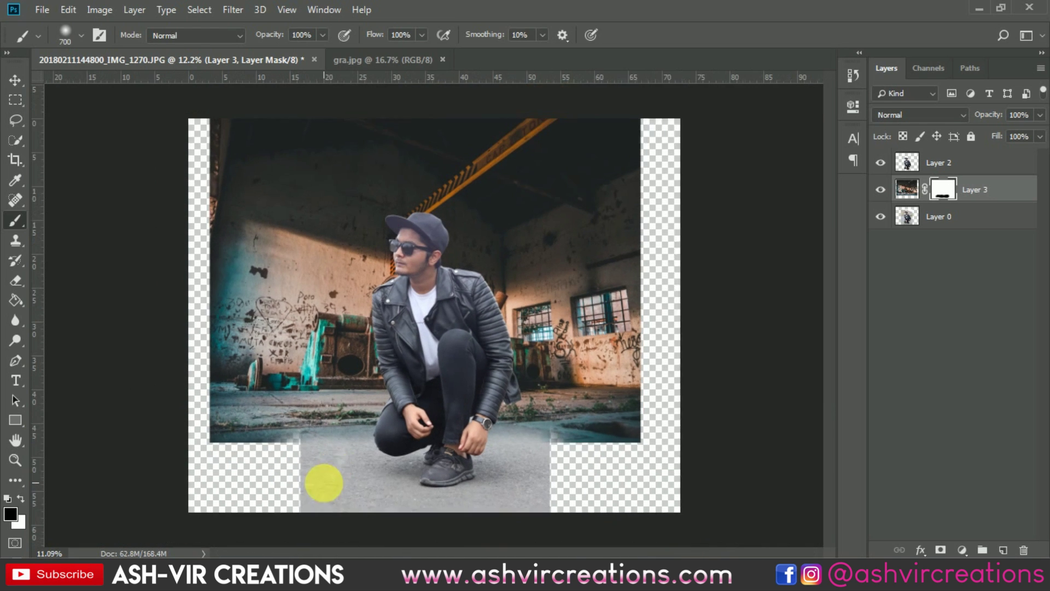
pyautogui.press(']')
# Step: Move the masked warehouse layer slightly down behind the man
pyautogui.press('v')
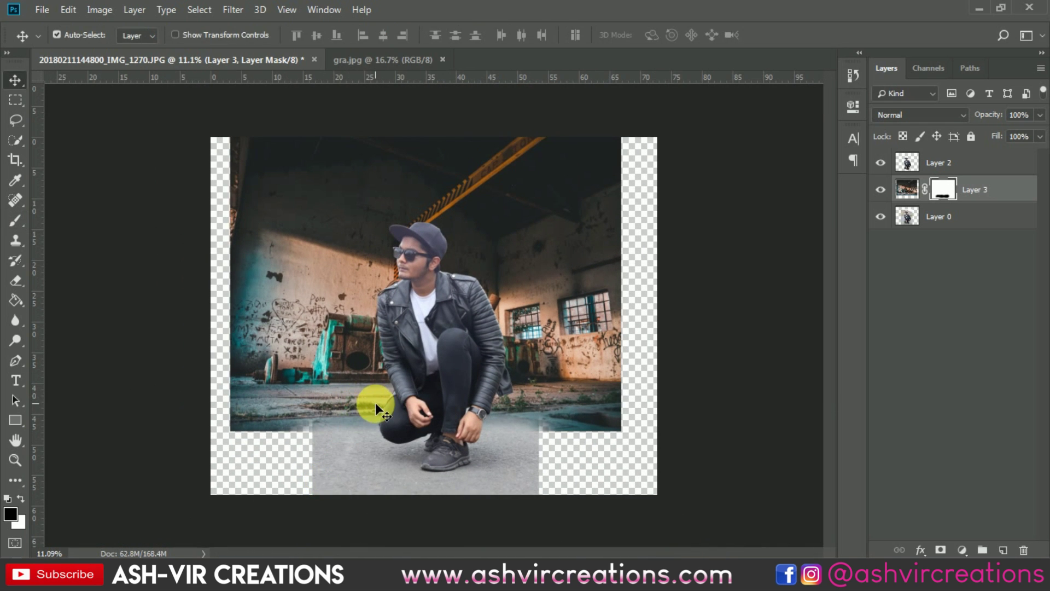
pyautogui.scroll(2, 375, 402)
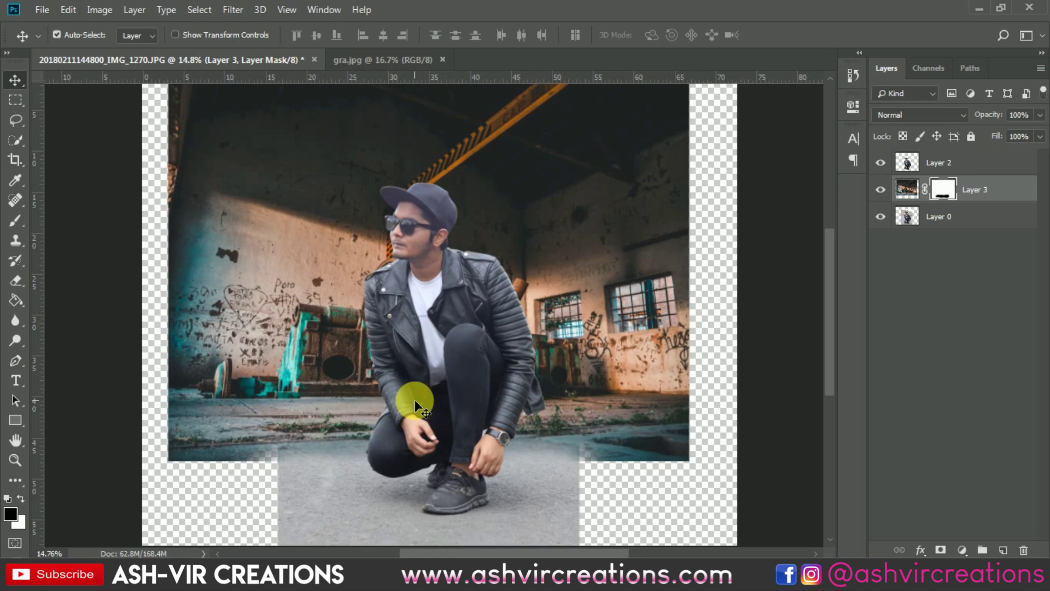
pyautogui.scroll(-1, 415, 399)
pyautogui.rightClick(513, 244)
pyautogui.click(519, 244)
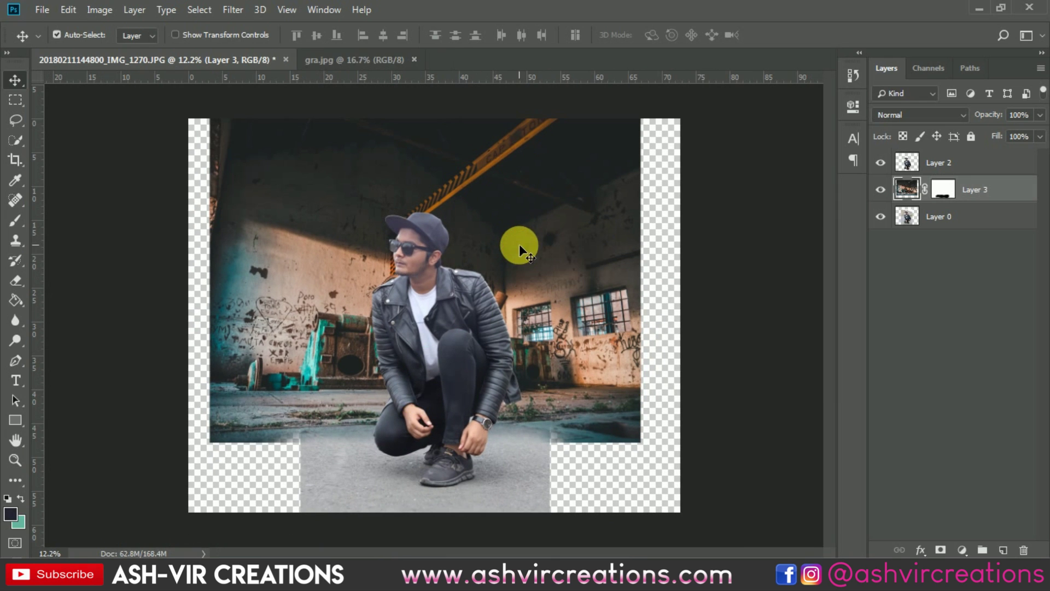
pyautogui.moveTo(525, 231); pyautogui.dragTo(528, 240)
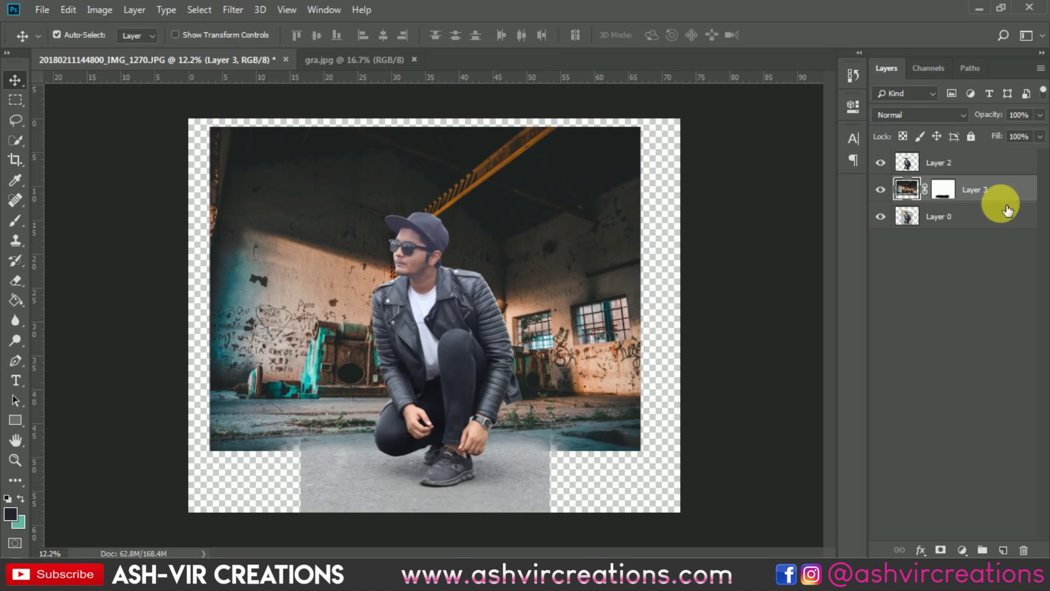
# Step: Duplicate Layer 0 twice, keeping the default names Layer 0 copy and Layer 0 copy 2
pyautogui.click(944, 217)
pyautogui.rightClick(943, 216)
pyautogui.click(796, 95)
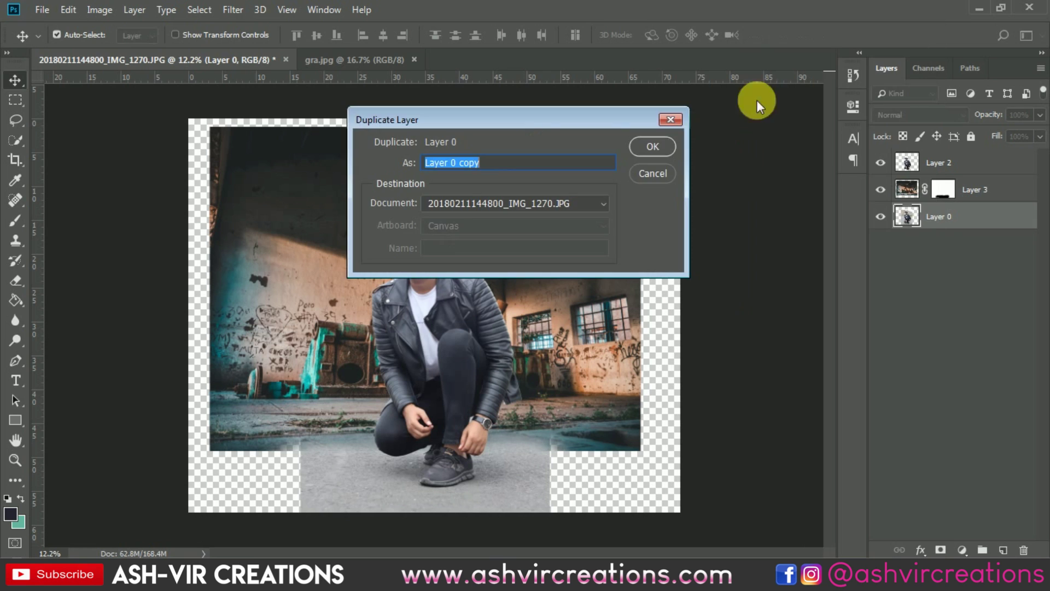
pyautogui.click(651, 146)
pyautogui.rightClick(1013, 214)
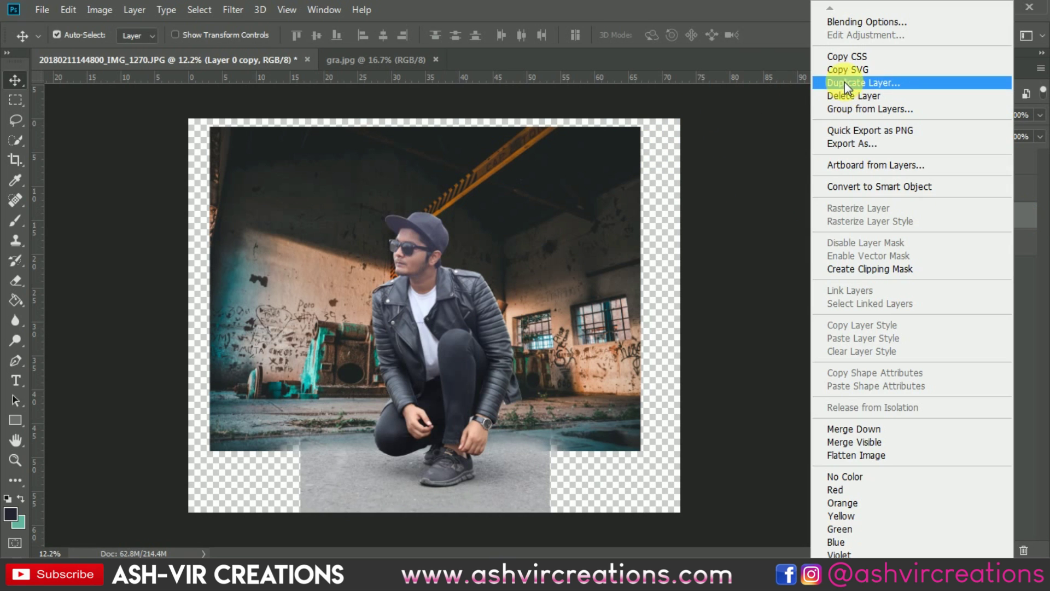
pyautogui.click(850, 83)
pyautogui.click(664, 147)
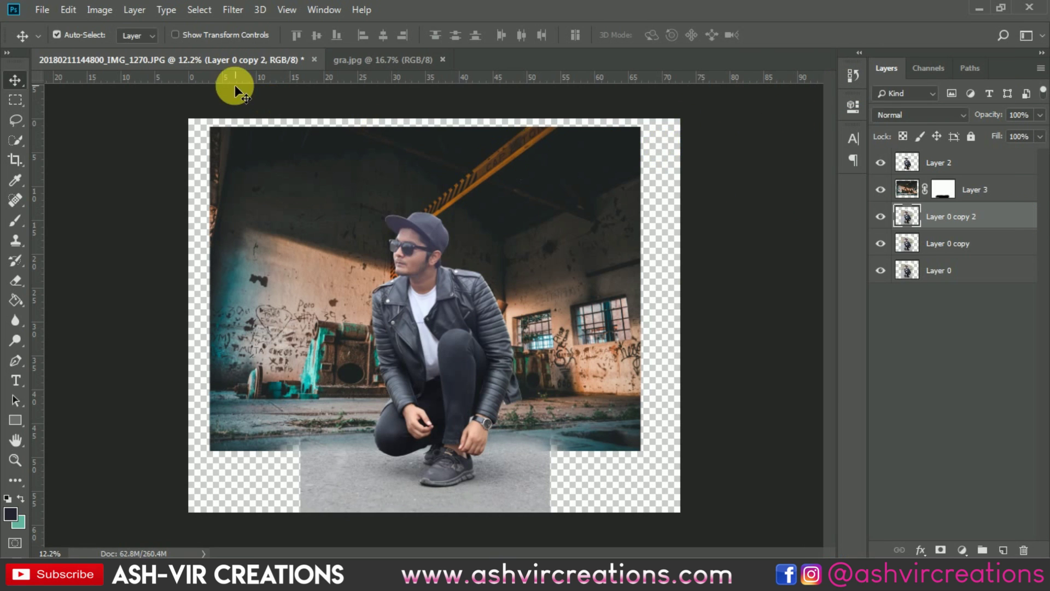
# Step: Free Transform Layer 0 copy 2 to the right edge of the original photo and flip it horizontally to extend the ground
pyautogui.click(68, 9)
pyautogui.click(131, 328)
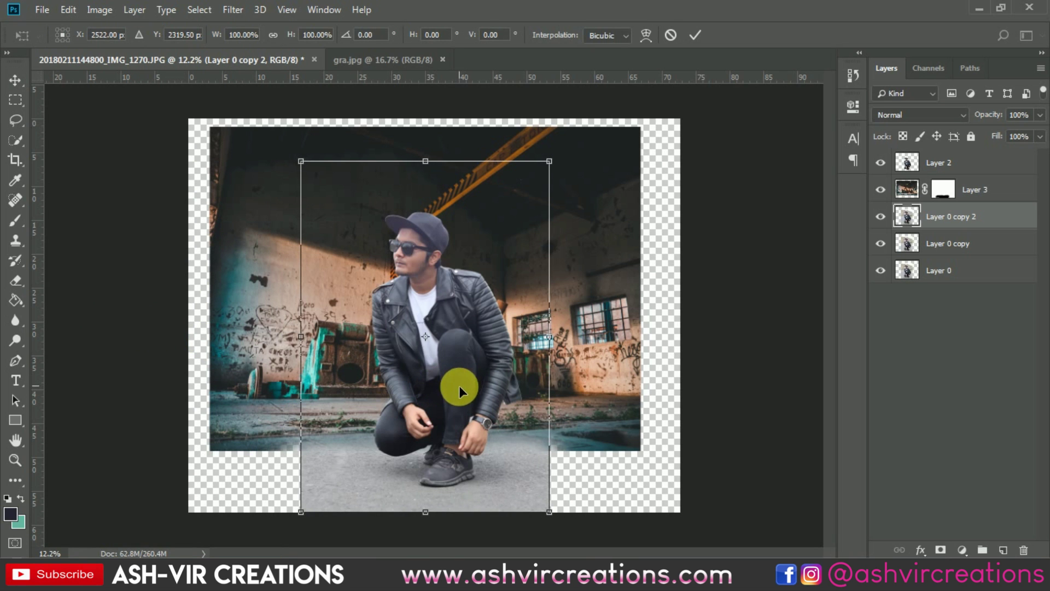
pyautogui.moveTo(407, 389); pyautogui.dragTo(649, 392)
pyautogui.rightClick(648, 392)
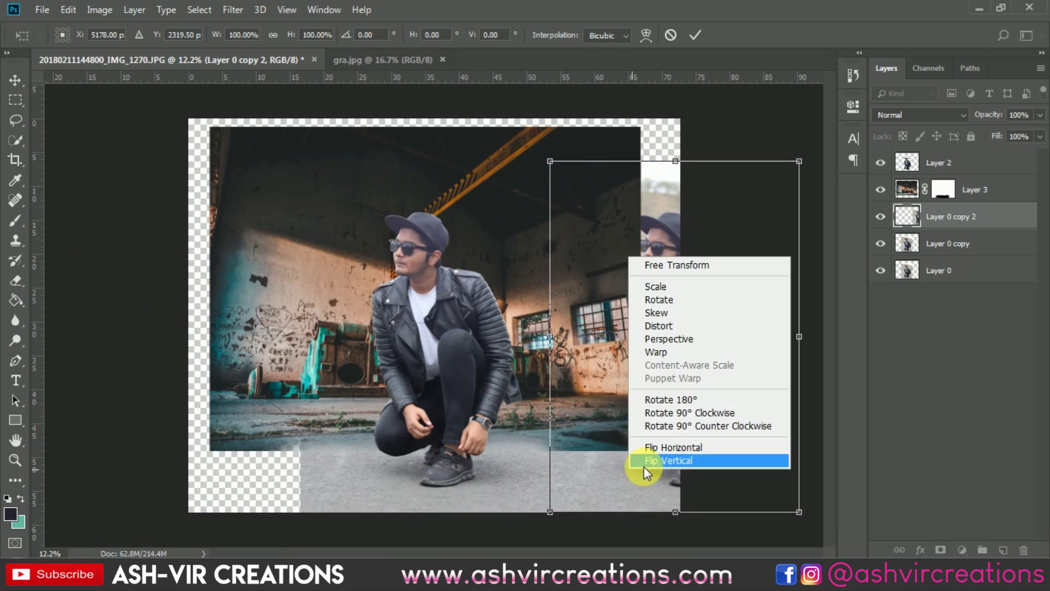
pyautogui.click(646, 443)
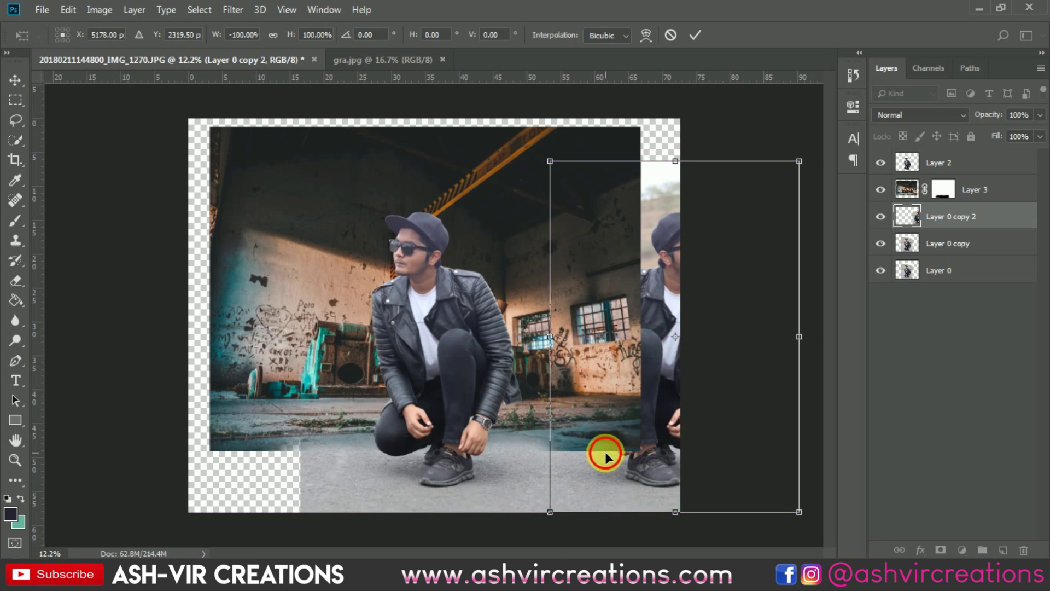
pyautogui.press('Return')
pyautogui.scroll(3, 603, 449)
pyautogui.moveTo(602, 455); pyautogui.dragTo(527, 366)
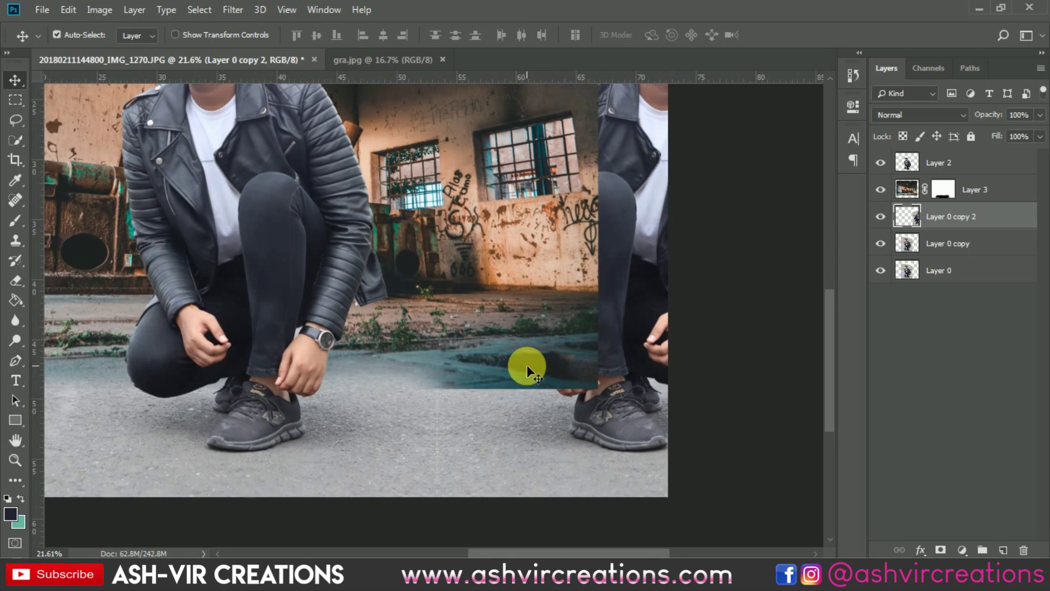
pyautogui.scroll(-3, 527, 364)
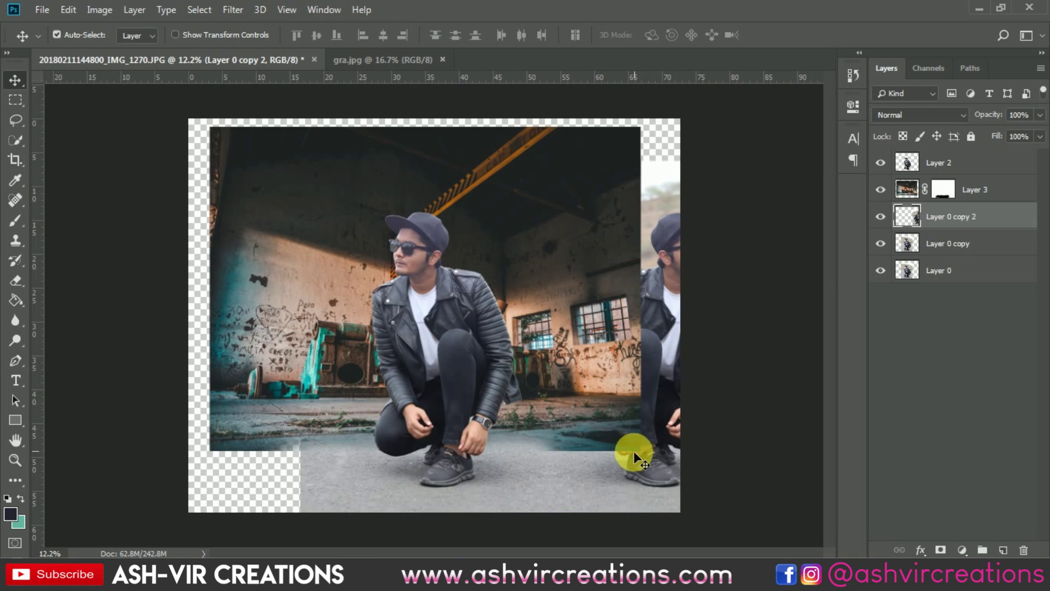
# Step: Duplicate the mirrored Layer 0 copy 2 as Layer 0 copy 3
pyautogui.rightClick(641, 467)
pyautogui.click(646, 474)
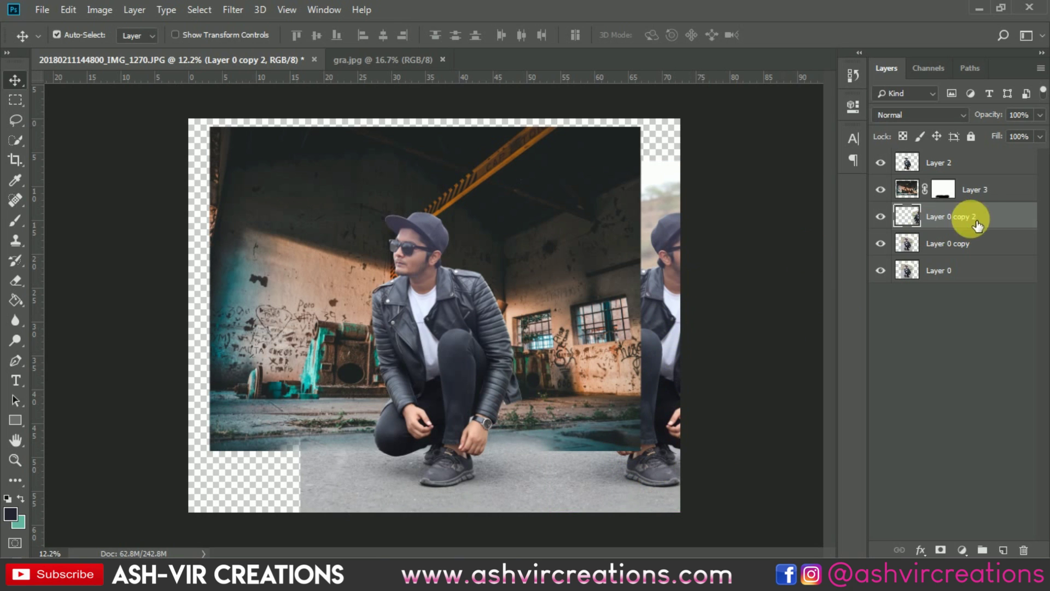
pyautogui.rightClick(962, 216)
pyautogui.click(861, 84)
pyautogui.click(662, 145)
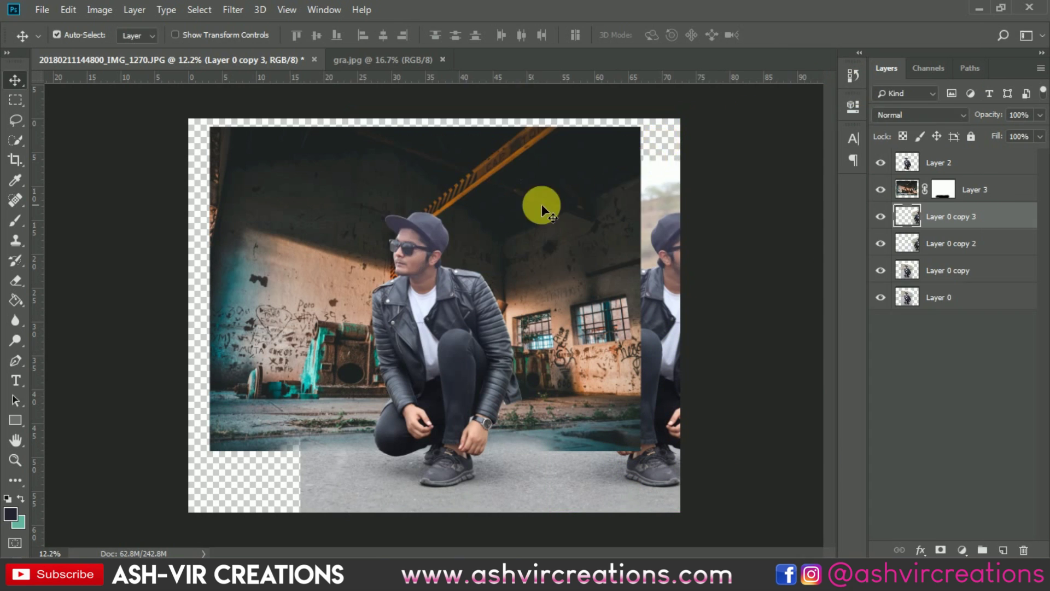
# Step: Free Transform Layer 0 copy 3 to the left edge of the original photo, mirrored horizontally, to extend the ground there
pyautogui.hotkey('ctrl', 't')
pyautogui.rightClick(615, 337)
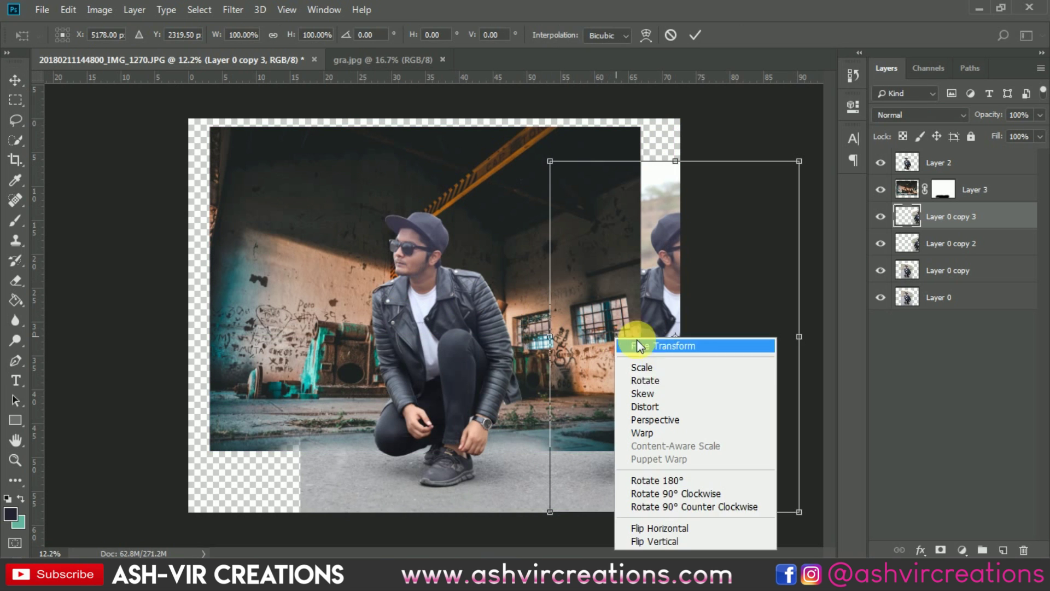
pyautogui.click(685, 526)
pyautogui.moveTo(725, 416); pyautogui.dragTo(226, 386)
pyautogui.rightClick(266, 445)
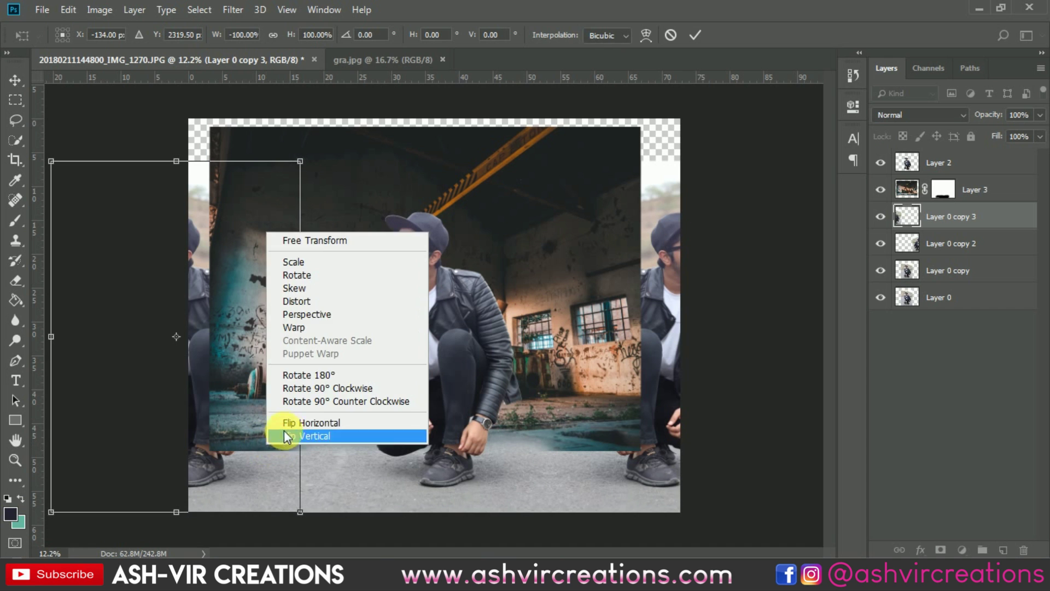
pyautogui.click(284, 430)
pyautogui.press('Return')
pyautogui.scroll(3, 268, 471)
pyautogui.scroll(-2, 281, 400)
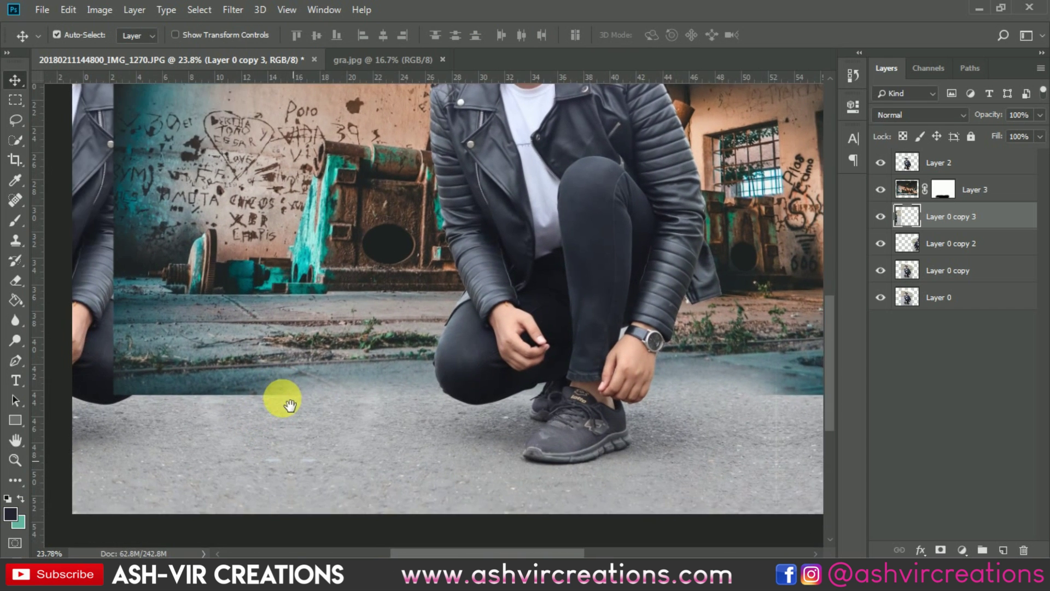
# Step: Merge Layer 0 copy 3 and Layer 0 copy 2 into one layer
pyautogui.keyDown('ctrl'); pyautogui.click(962, 241); pyautogui.keyUp('ctrl')
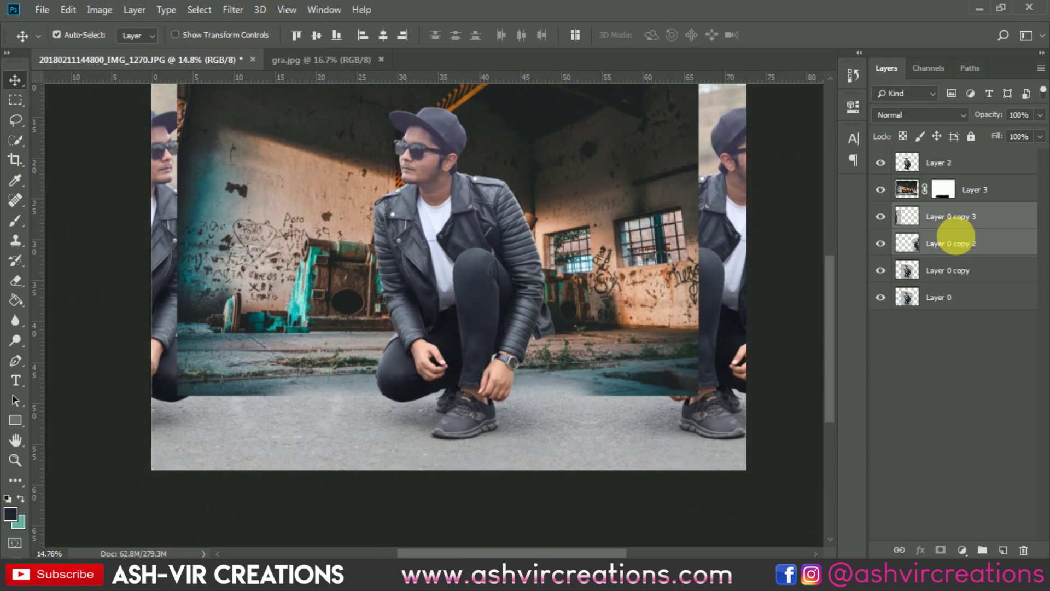
pyautogui.rightClick(961, 240)
pyautogui.click(792, 428)
# Step: Paint black on Layer 3's mask along the warehouse's full lower edge to blend it into the extended ground, starting with an 800 px brush
pyautogui.scroll(1, 648, 405)
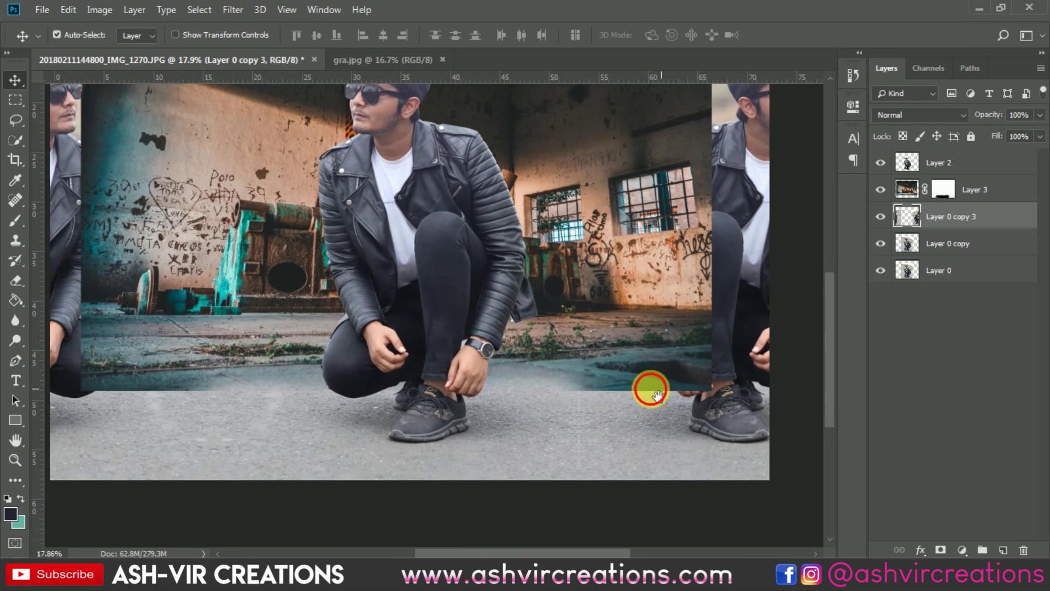
pyautogui.hscroll(1, 615, 389)
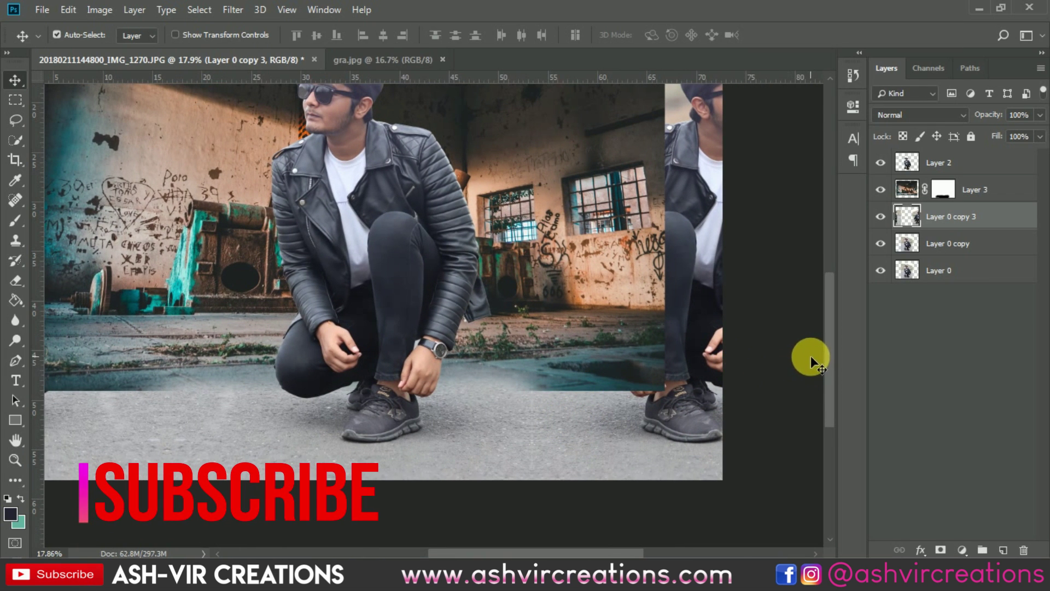
pyautogui.scroll(-1, 628, 356)
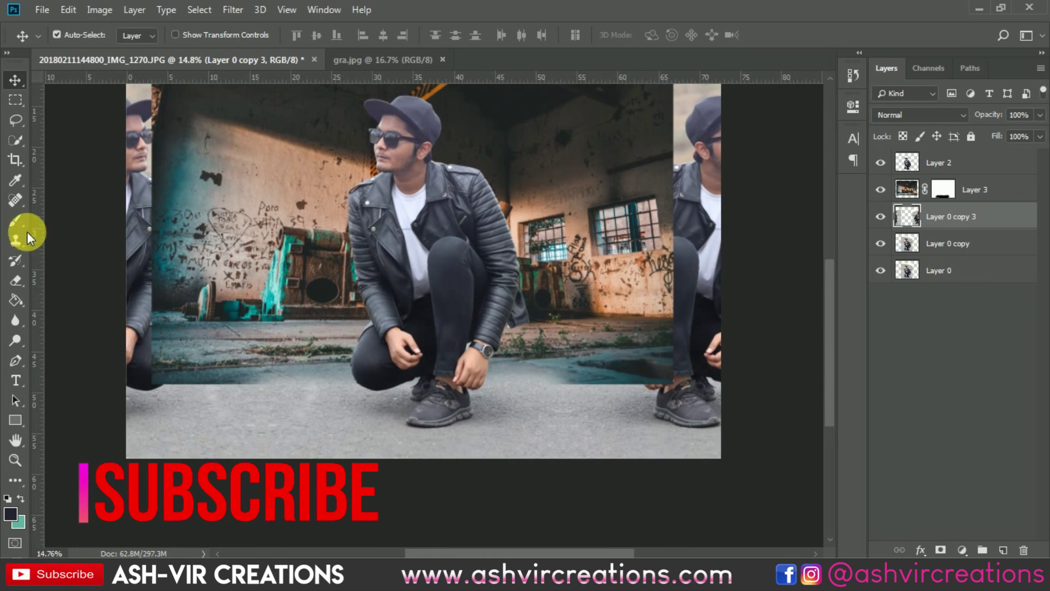
pyautogui.click(25, 229)
pyautogui.click(943, 190)
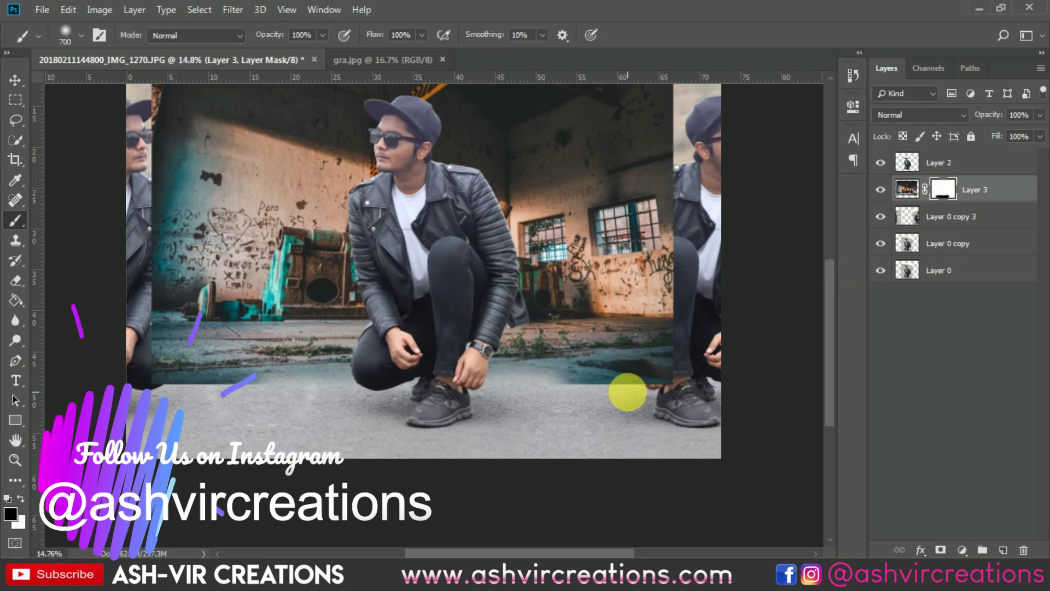
pyautogui.press(']')
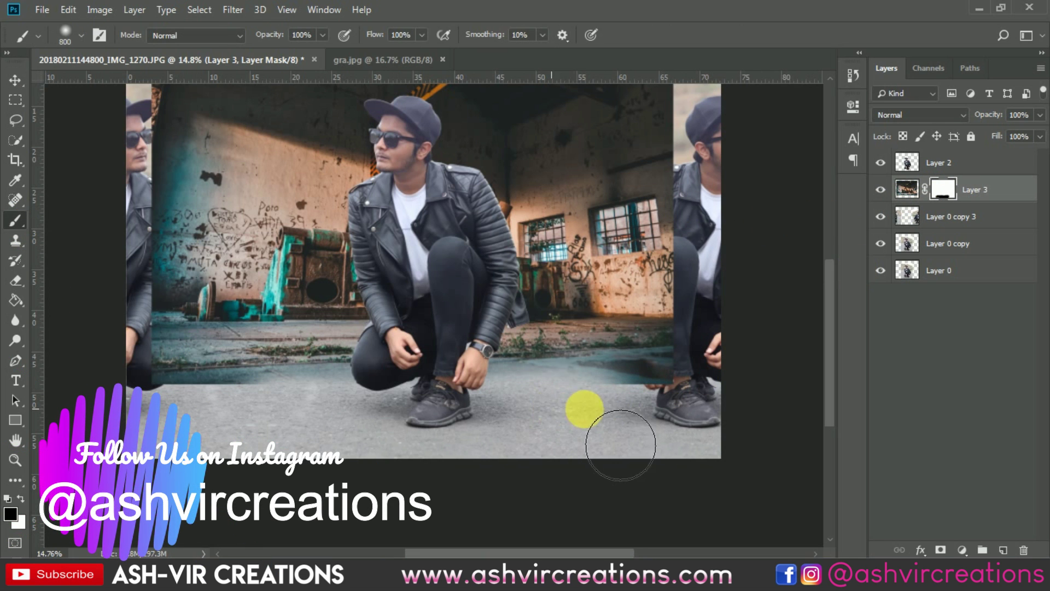
pyautogui.moveTo(584, 408)
pyautogui.mouseDown()
pyautogui.moveTo(551, 417)
pyautogui.moveTo(673, 407)
pyautogui.moveTo(369, 462)
pyautogui.moveTo(380, 452)
pyautogui.moveTo(240, 426)
pyautogui.moveTo(281, 417)
pyautogui.moveTo(165, 428)
pyautogui.moveTo(211, 418)
pyautogui.moveTo(176, 417)
pyautogui.moveTo(293, 418)
pyautogui.moveTo(318, 432)
pyautogui.moveTo(298, 413)
pyautogui.mouseUp()
pyautogui.press('[')
pyautogui.press('[')
pyautogui.press('v')
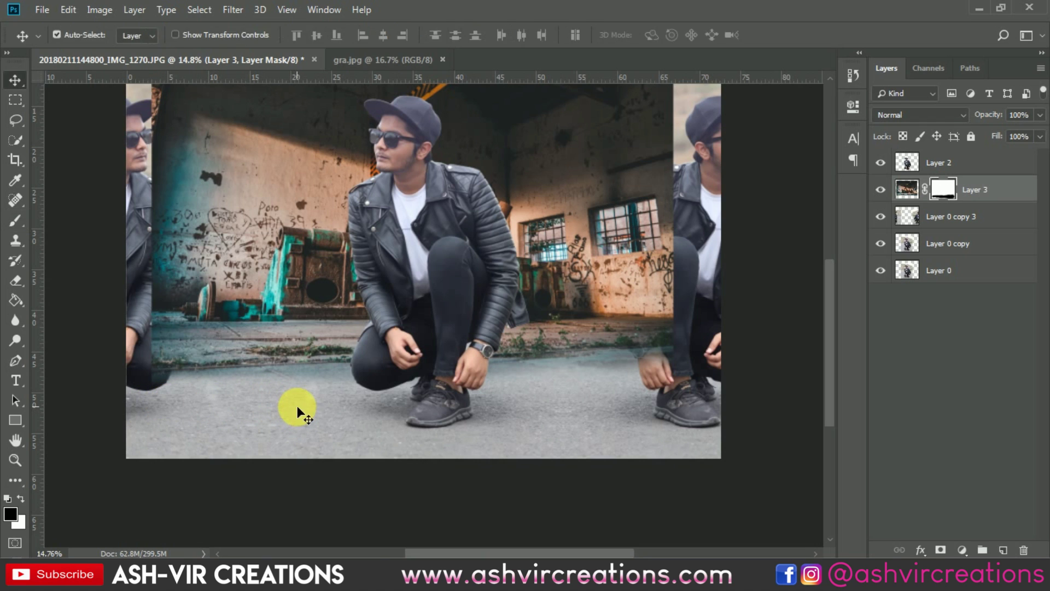
# Step: Create a new layer above Layer 0 copy 3 and clone-stamp clean ground over the mirrored man's hand and shoe on the right
pyautogui.scroll(3, 298, 410)
pyautogui.scroll(2, 512, 352)
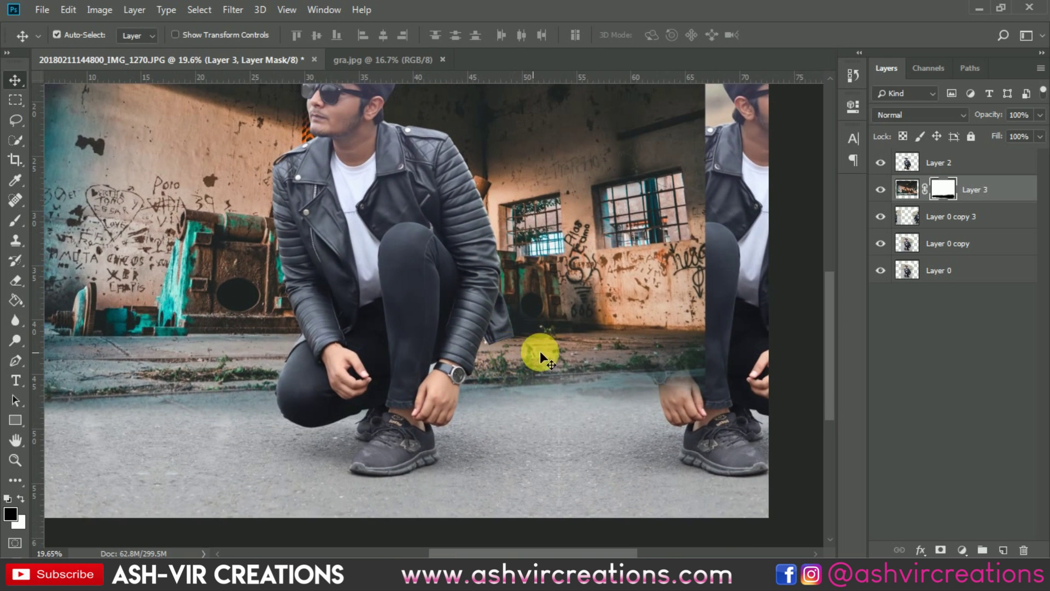
pyautogui.scroll(1, 609, 246)
pyautogui.click(968, 216)
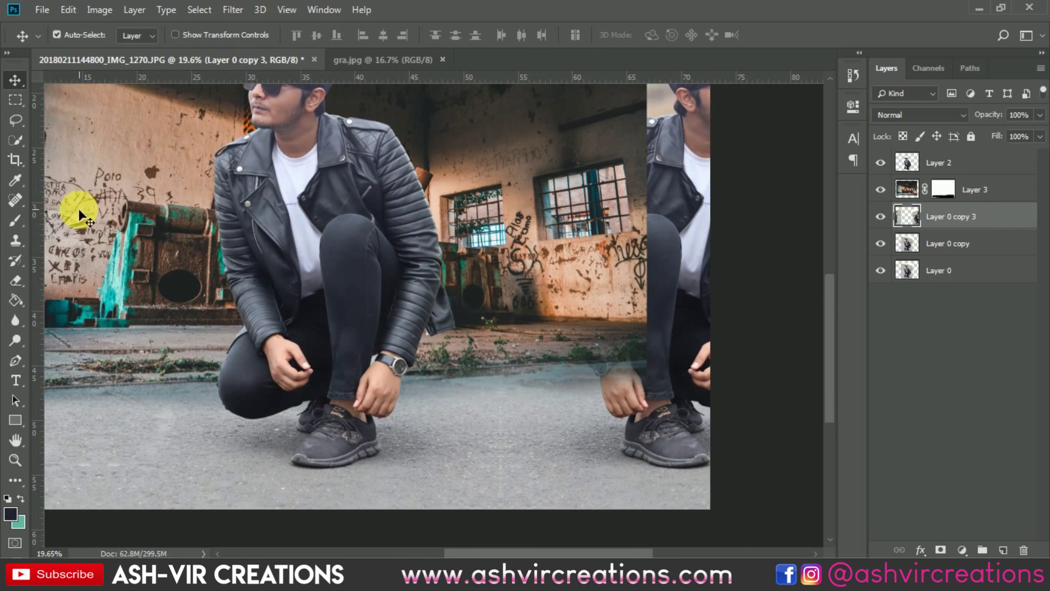
pyautogui.click(15, 241)
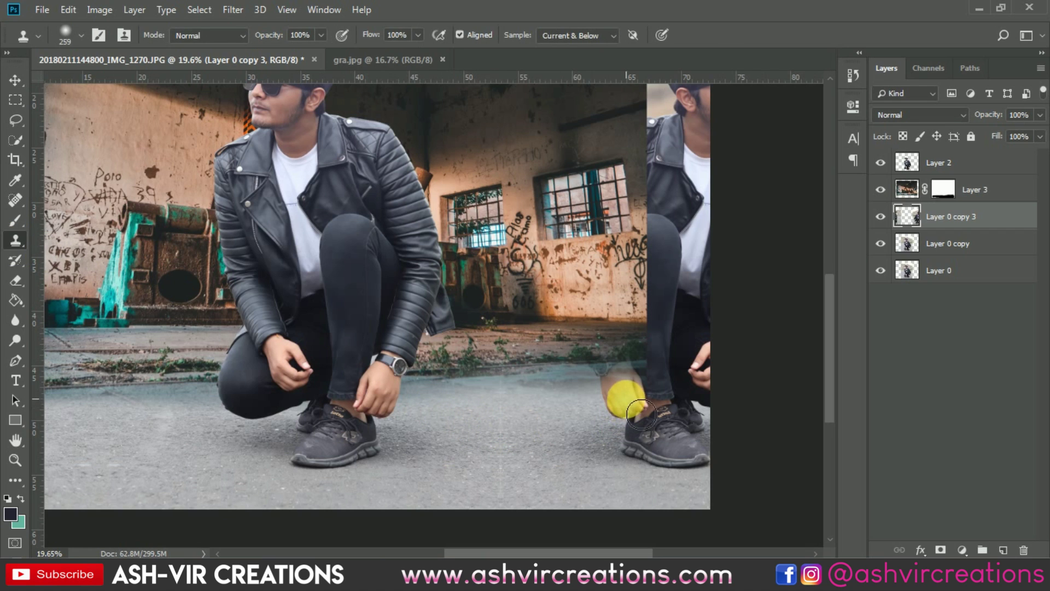
pyautogui.click(1003, 549)
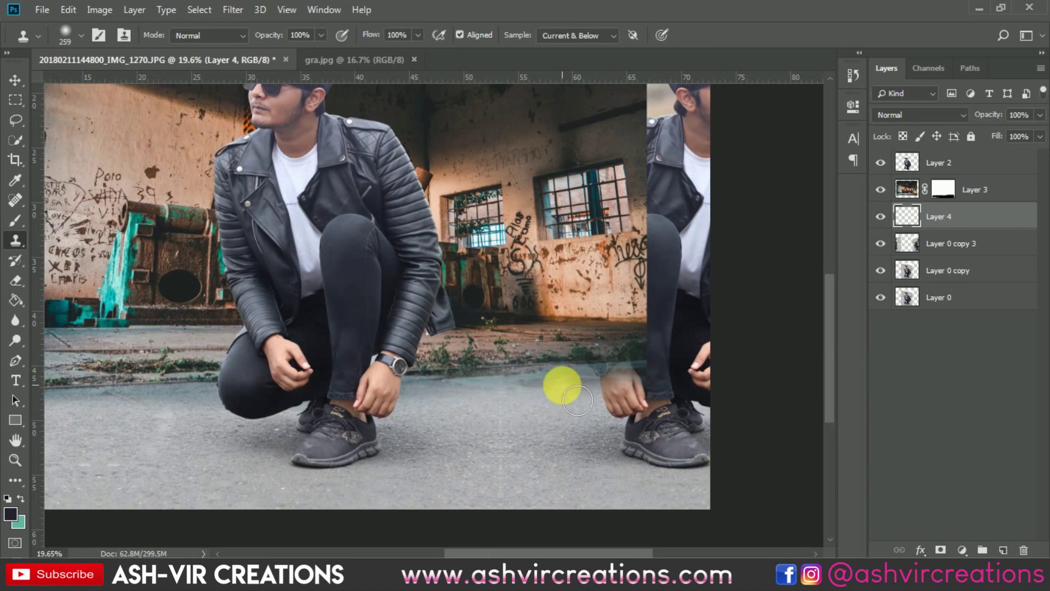
pyautogui.moveTo(613, 401)
pyautogui.mouseDown()
pyautogui.moveTo(636, 401)
pyautogui.moveTo(598, 400)
pyautogui.moveTo(616, 390)
pyautogui.moveTo(631, 410)
pyautogui.moveTo(620, 422)
pyautogui.moveTo(645, 456)
pyautogui.moveTo(619, 451)
pyautogui.moveTo(618, 469)
pyautogui.moveTo(673, 469)
pyautogui.moveTo(650, 387)
pyautogui.moveTo(663, 485)
pyautogui.mouseUp()
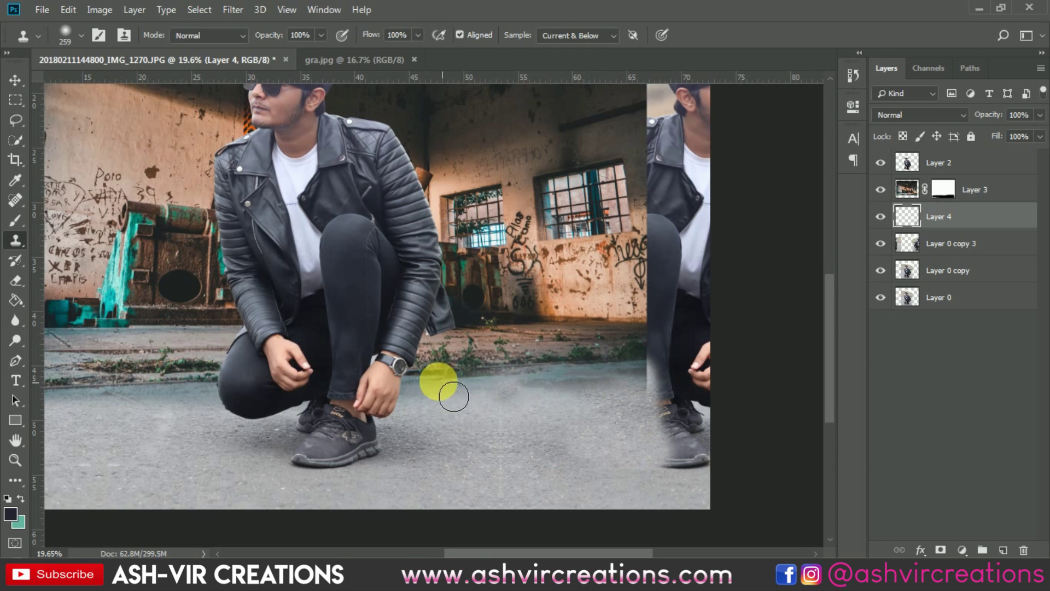
pyautogui.moveTo(452, 391); pyautogui.dragTo(829, 345)
pyautogui.moveTo(435, 392)
pyautogui.mouseDown()
pyautogui.moveTo(471, 368)
pyautogui.moveTo(376, 363)
pyautogui.moveTo(345, 381)
pyautogui.moveTo(328, 377)
pyautogui.moveTo(371, 401)
pyautogui.moveTo(318, 410)
pyautogui.moveTo(337, 429)
pyautogui.moveTo(340, 375)
pyautogui.moveTo(314, 398)
pyautogui.moveTo(427, 401)
pyautogui.mouseUp()
pyautogui.hotkey('ctrl', '0')
pyautogui.press('v')
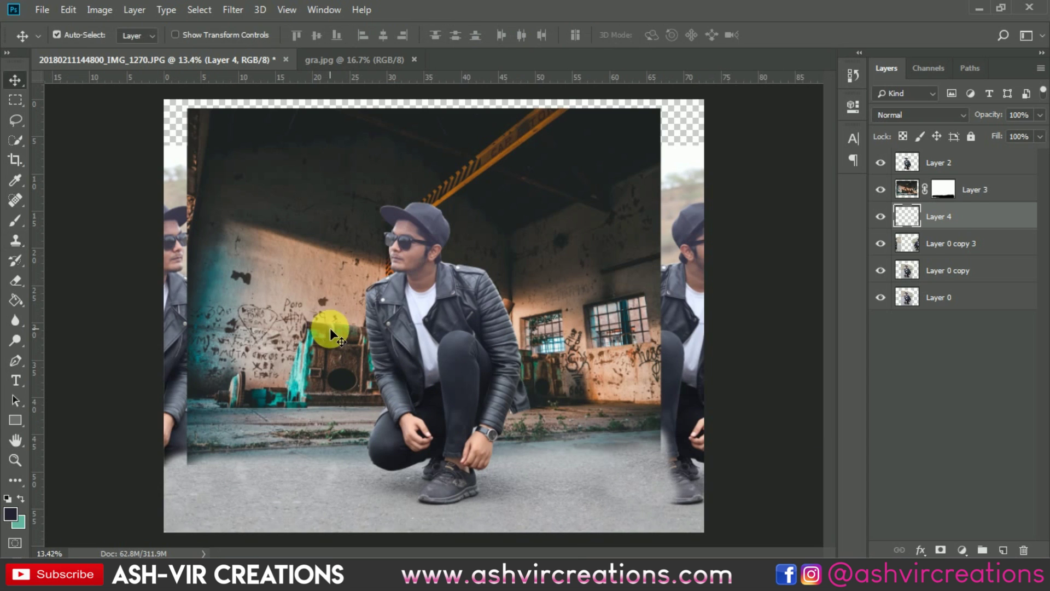
# Step: Crop the canvas at the 5:4 ratio, tightening the frame to the warehouse's edges to exclude the mirrored men and transparent area
pyautogui.click(16, 159)
pyautogui.click(386, 199)
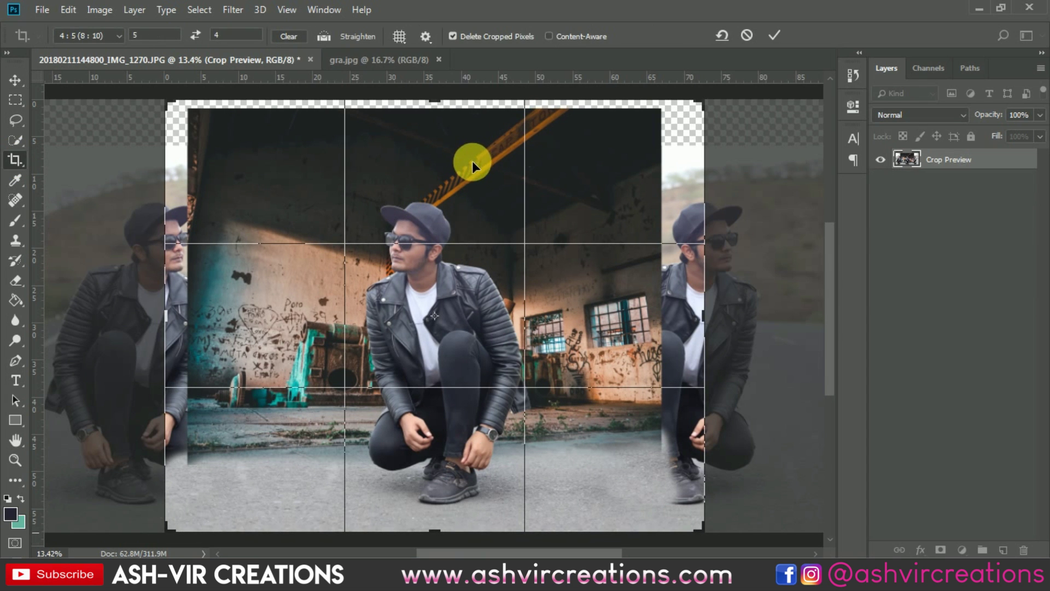
pyautogui.moveTo(713, 109); pyautogui.dragTo(680, 114)
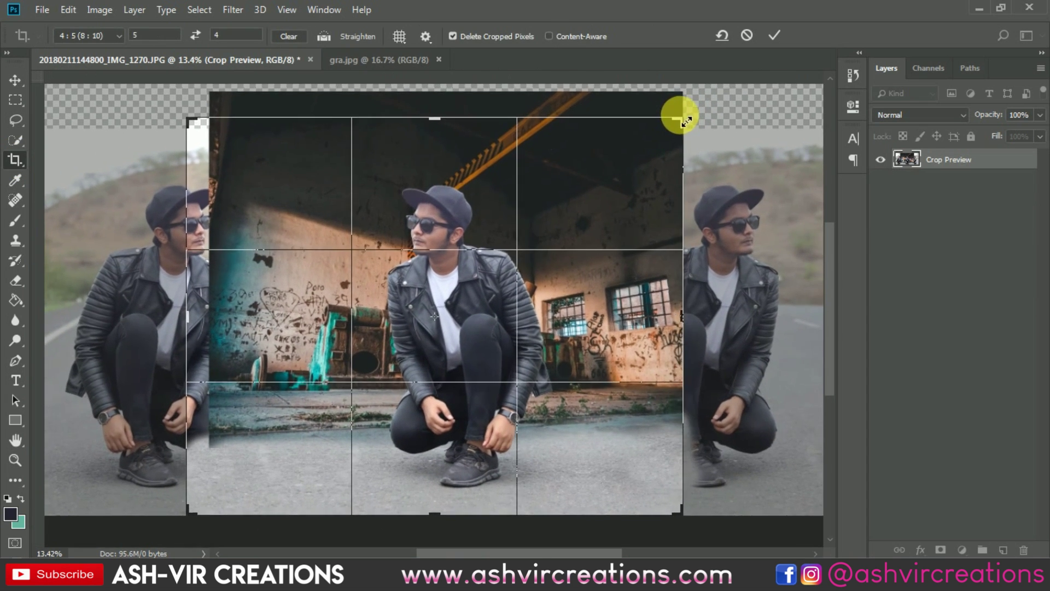
pyautogui.hotkey('ctrl', 'r')
pyautogui.hotkey('ctrl', 'r')
pyautogui.moveTo(196, 128); pyautogui.dragTo(206, 128)
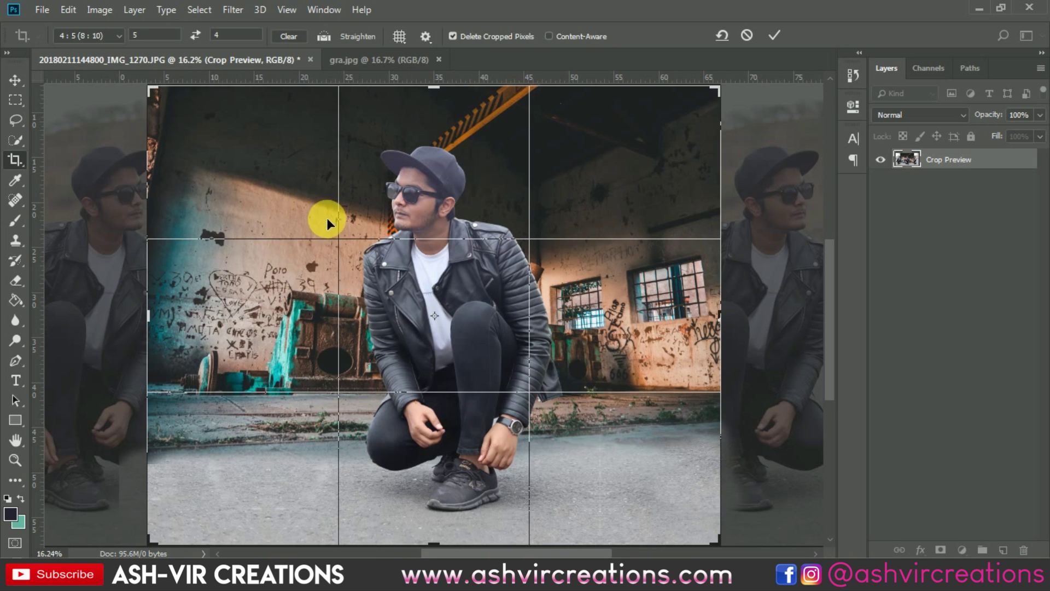
pyautogui.hotkey('ctrl', '0')
pyautogui.moveTo(400, 222)
pyautogui.mouseDown()
pyautogui.moveTo(411, 219)
pyautogui.moveTo(412, 231)
pyautogui.mouseUp()
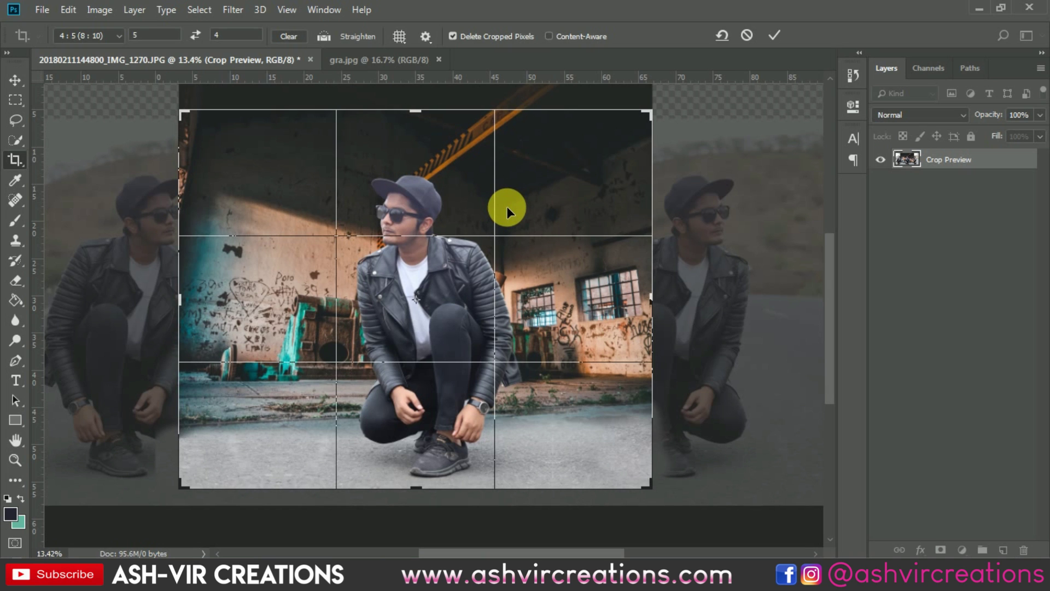
pyautogui.moveTo(507, 206); pyautogui.dragTo(507, 201)
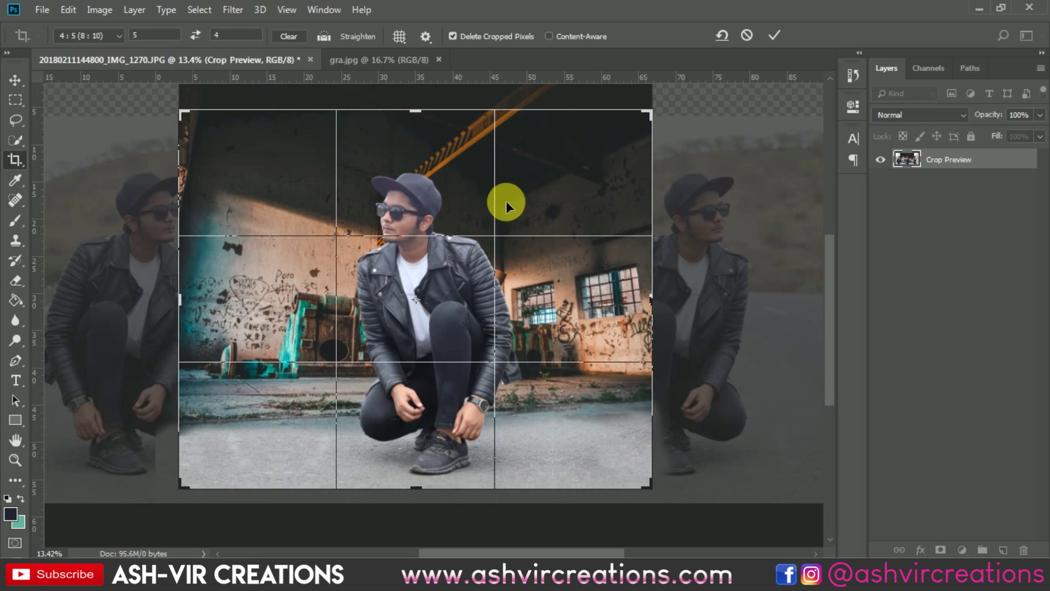
pyautogui.click(779, 31)
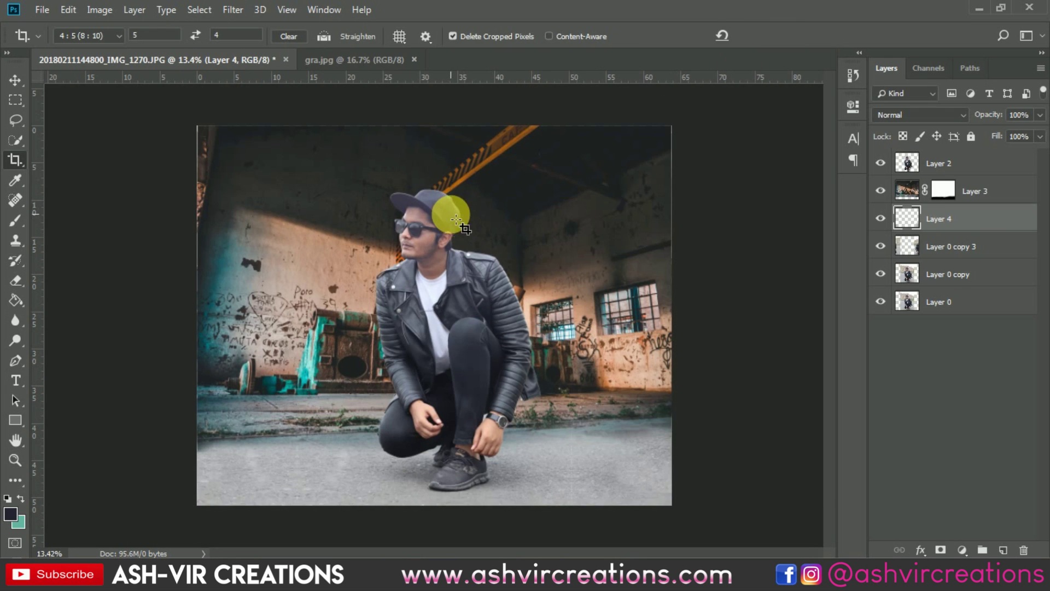
# Step: Free Transform Layer 3's warehouse image to 100.13% width so its left side reaches the canvas edge
pyautogui.scroll(2, 460, 213)
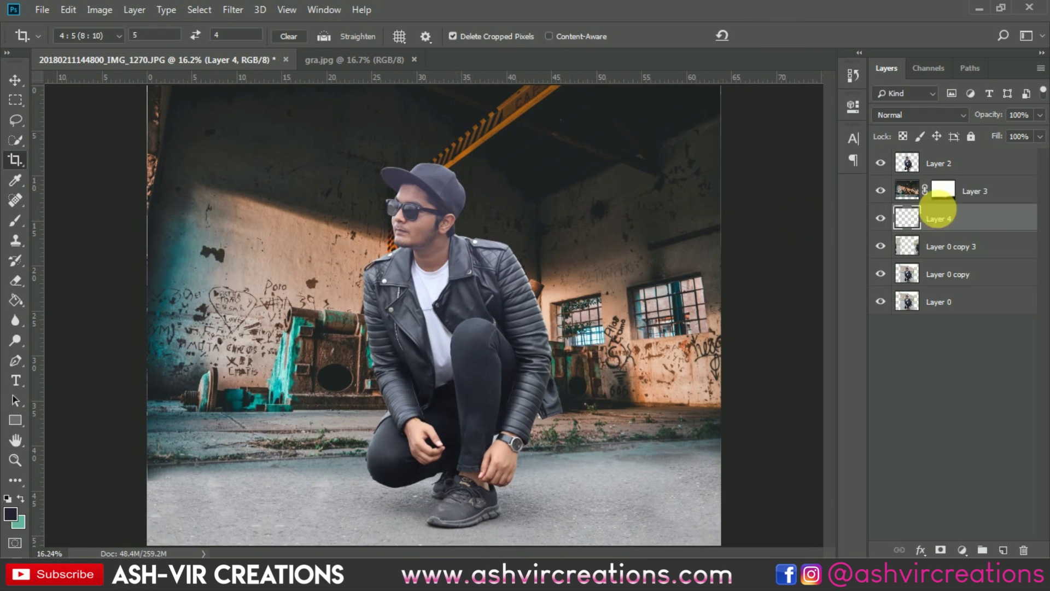
pyautogui.click(911, 190)
pyautogui.scroll(-2, 536, 220)
pyautogui.hotkey('ctrl', 't')
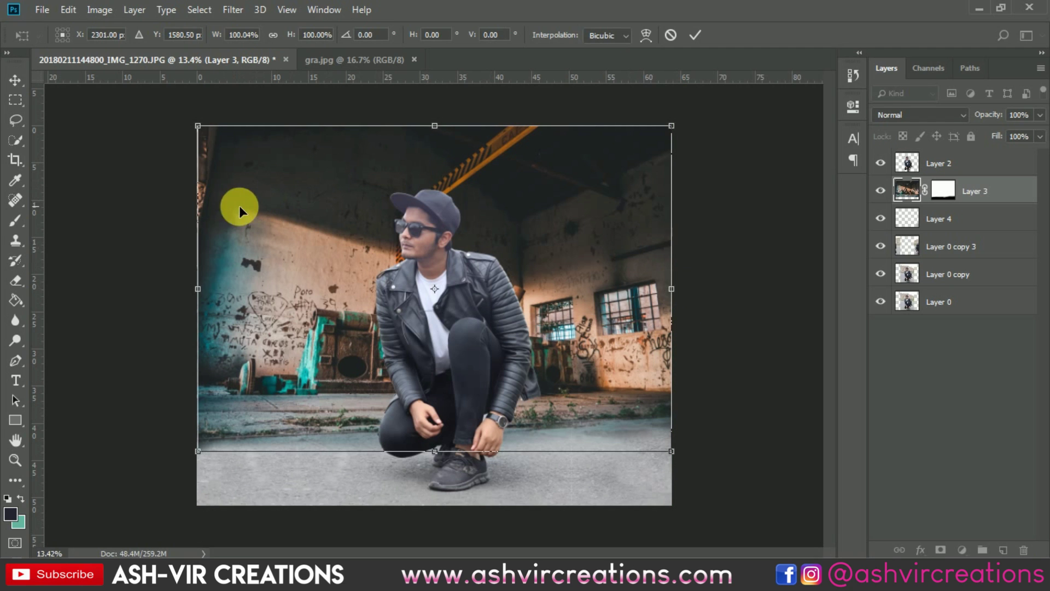
pyautogui.moveTo(198, 288)
pyautogui.mouseDown()
pyautogui.moveTo(184, 288)
pyautogui.moveTo(197, 288)
pyautogui.mouseUp()
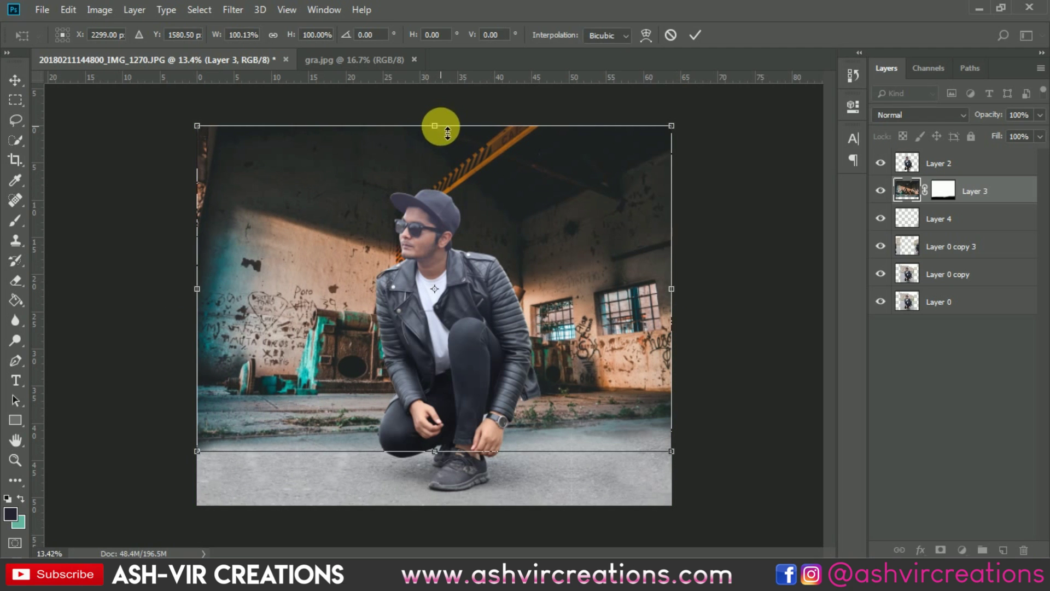
pyautogui.press('Return')
pyautogui.press('c')
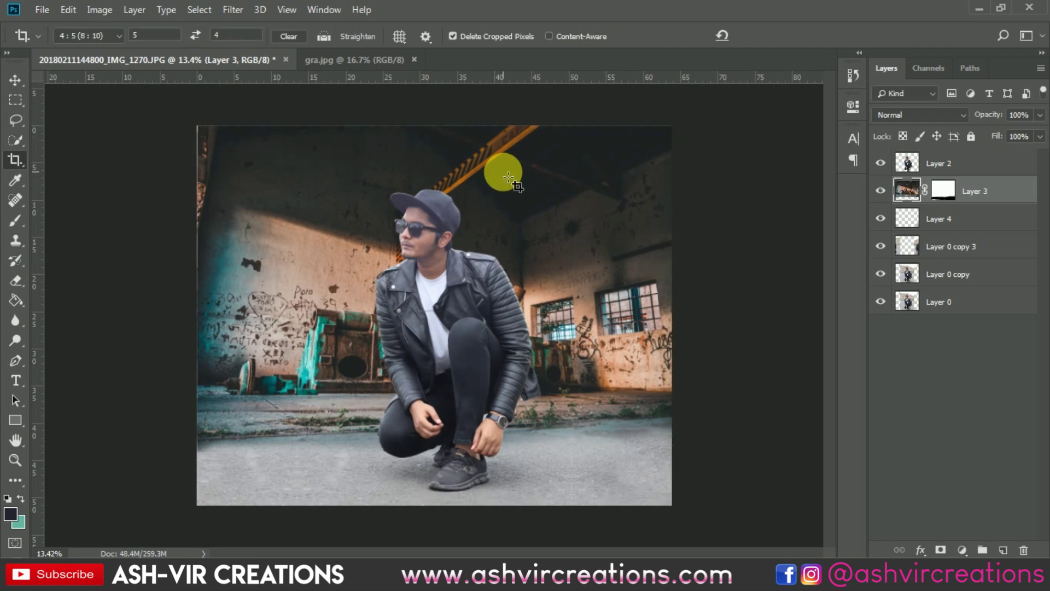
# Step: Examine the blend between the warehouse floor and the extended ground on both sides of the man
pyautogui.scroll(5, 255, 372)
pyautogui.moveTo(255, 372); pyautogui.dragTo(434, 234)
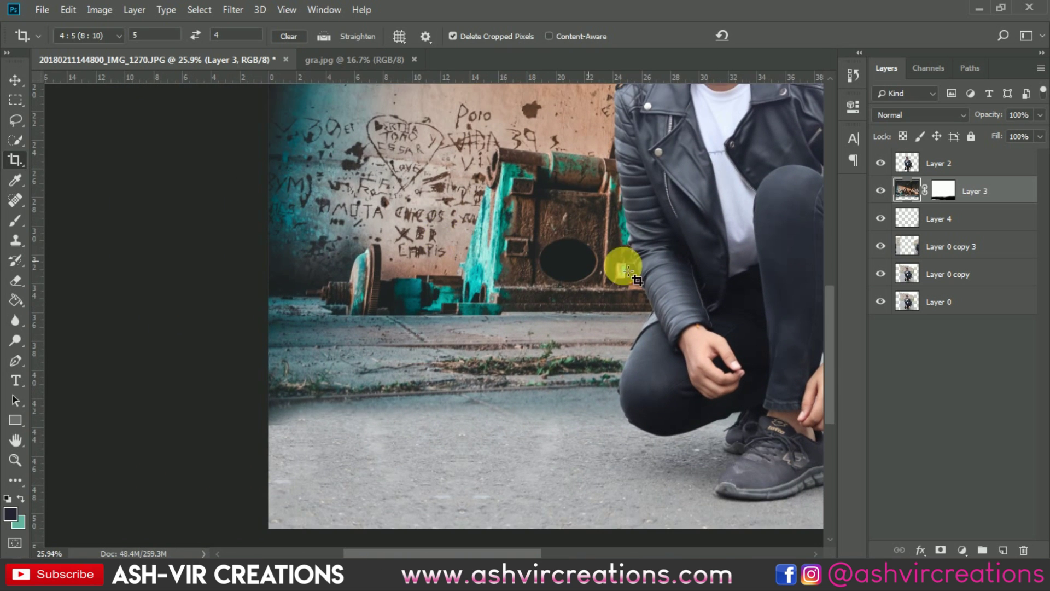
pyautogui.press('v')
pyautogui.click(943, 190)
pyautogui.press('b')
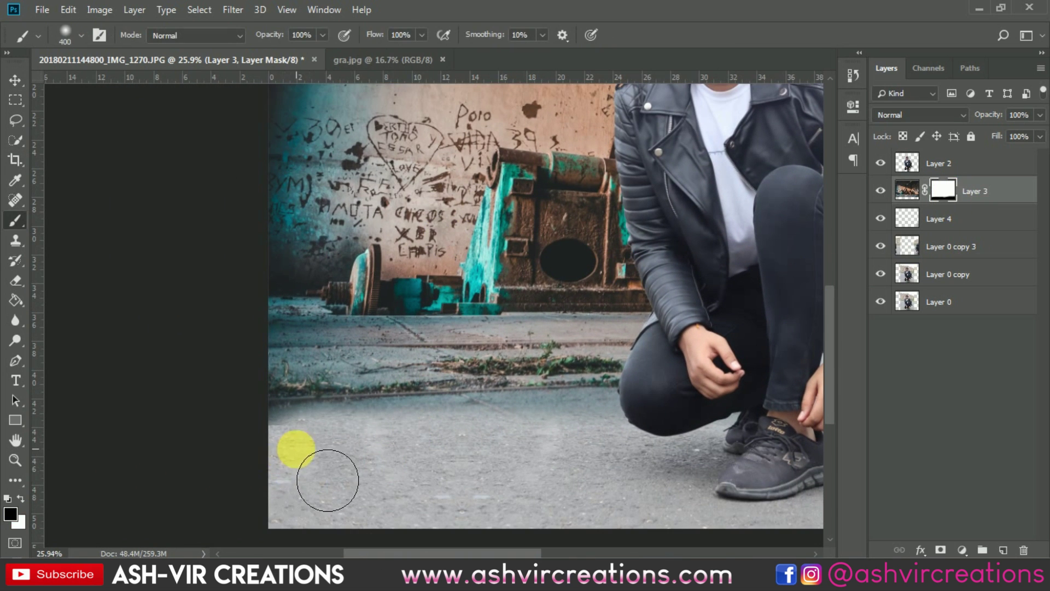
pyautogui.moveTo(611, 488); pyautogui.dragTo(160, 470)
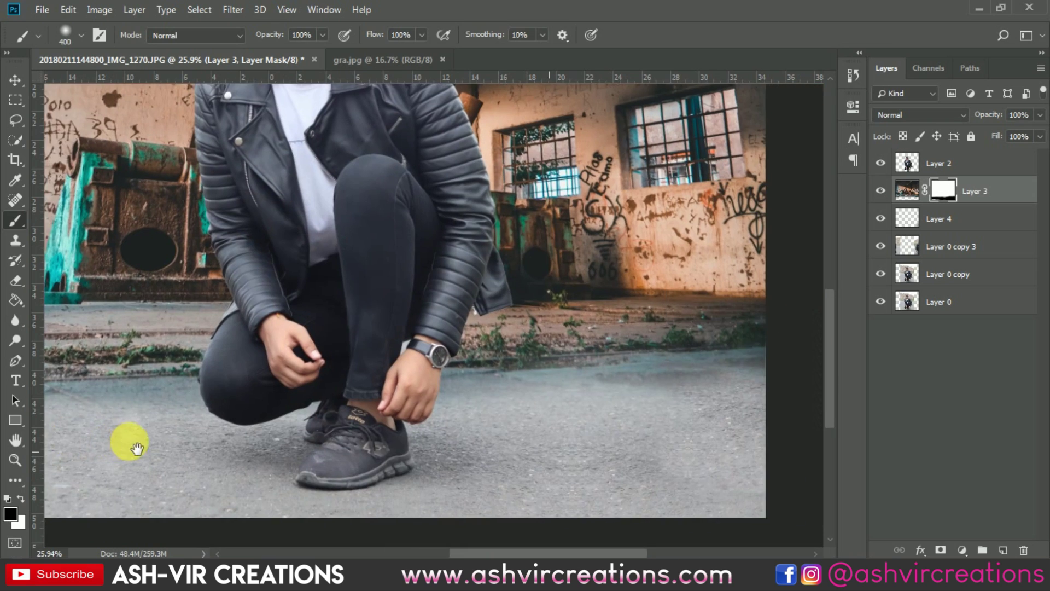
pyautogui.scroll(5, 741, 401)
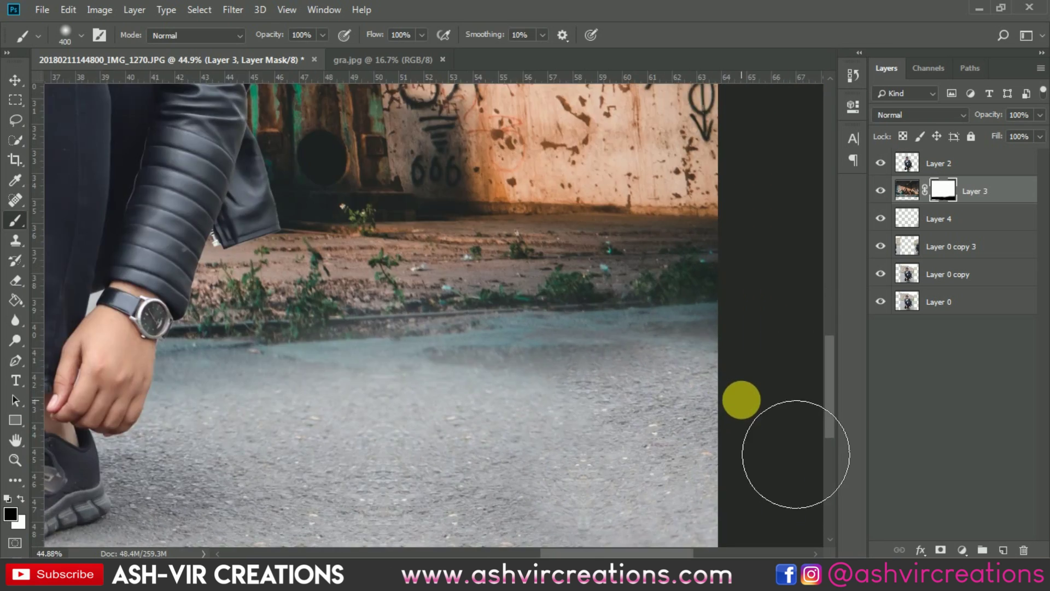
pyautogui.scroll(-4, 741, 399)
pyautogui.scroll(-3, 741, 398)
pyautogui.press('v')
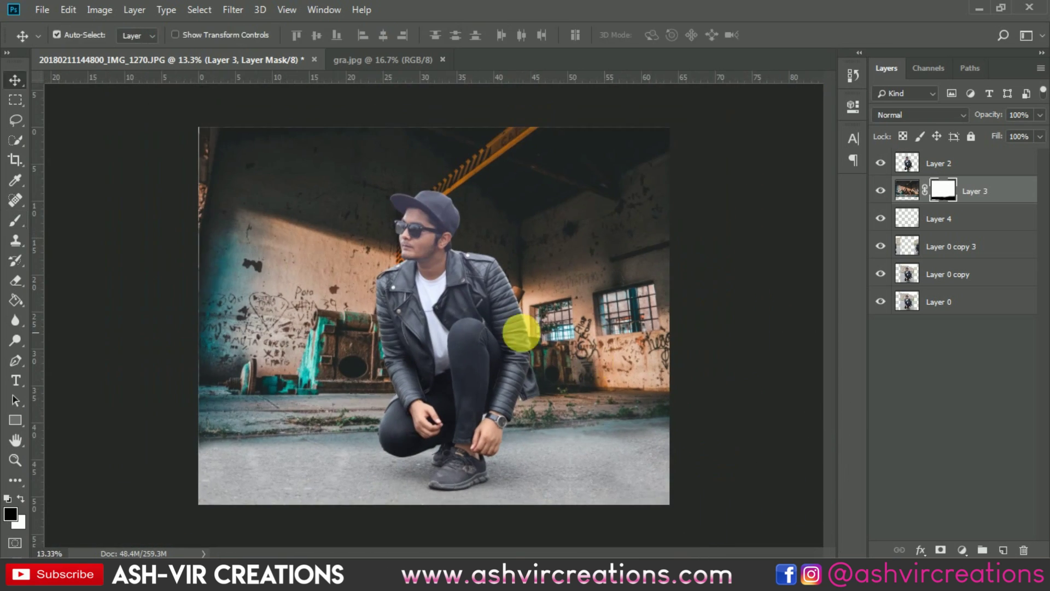
pyautogui.scroll(-1, 513, 328)
pyautogui.scroll(1, 513, 328)
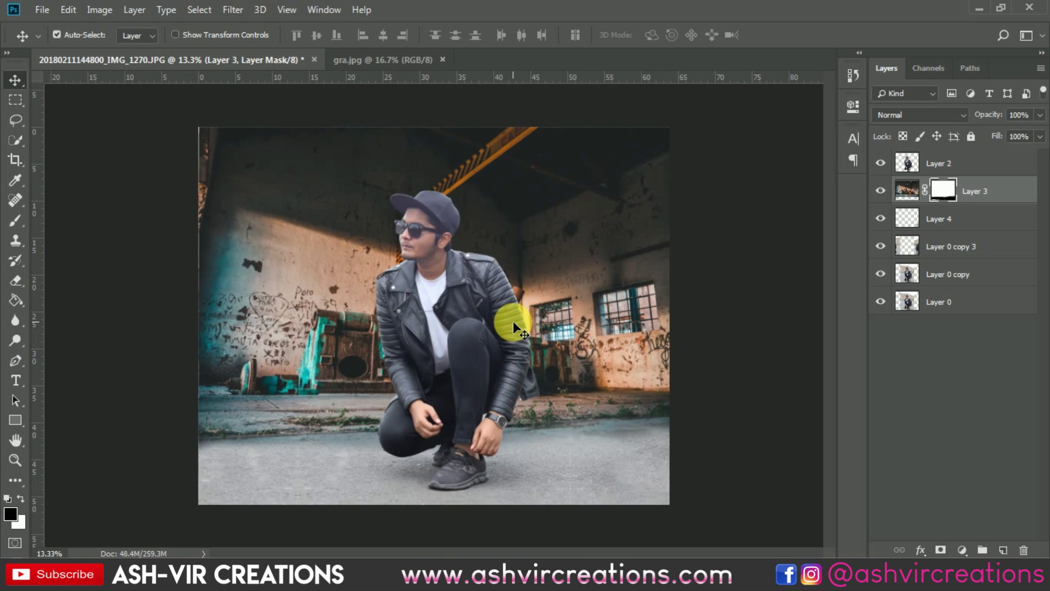
pyautogui.scroll(1, 513, 321)
pyautogui.scroll(-1, 513, 321)
pyautogui.scroll(1, 430, 317)
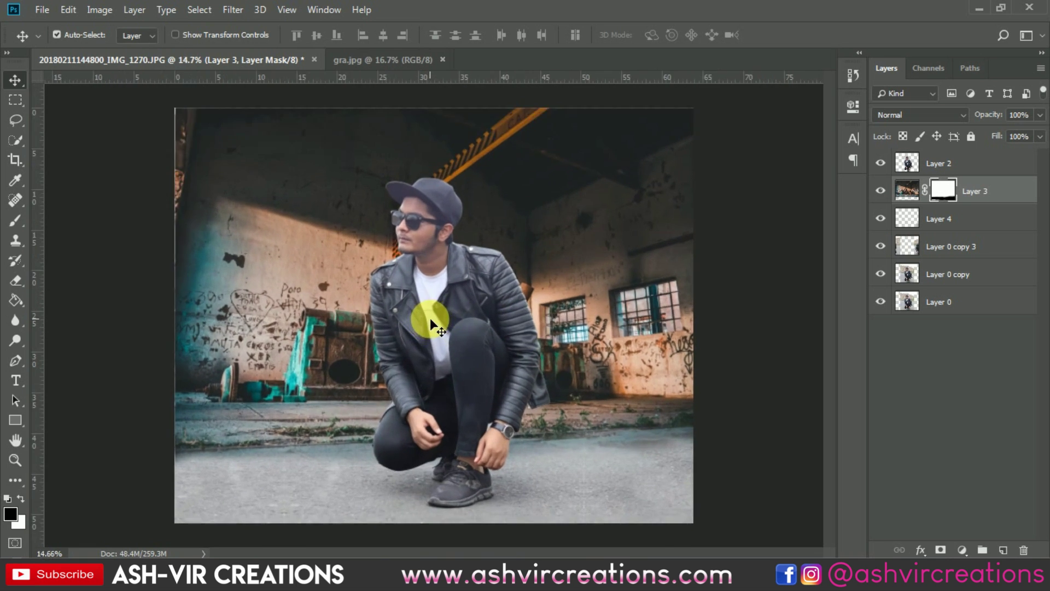
# Step: Merge Layer 4, Layer 0 copy 3 and Layer 0 copy into one layer
pyautogui.click(948, 167)
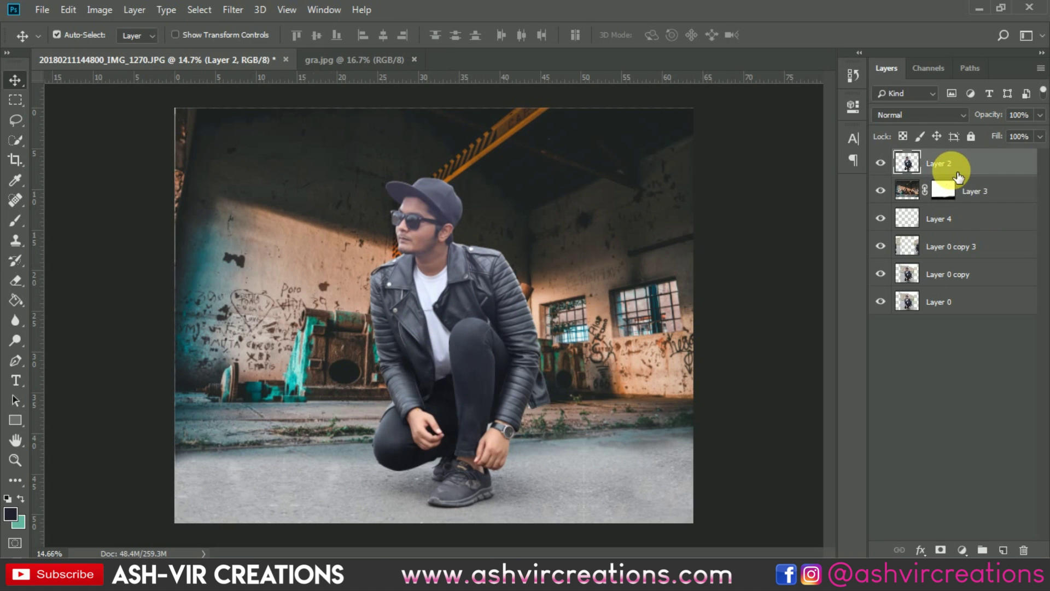
pyautogui.click(969, 220)
pyautogui.keyDown('shift'); pyautogui.click(943, 273); pyautogui.keyUp('shift')
pyautogui.rightClick(950, 267)
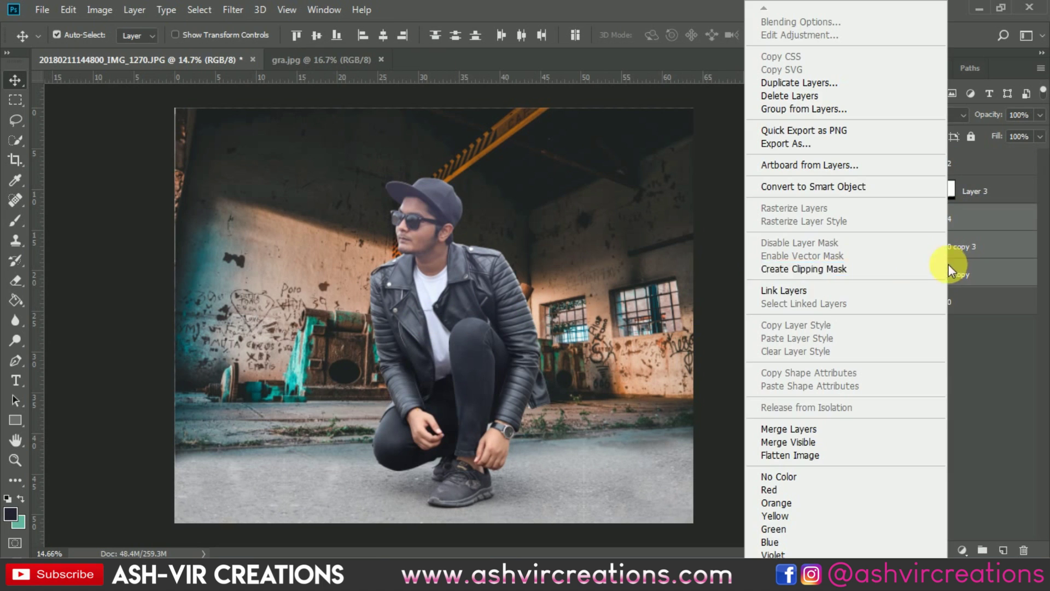
pyautogui.click(789, 429)
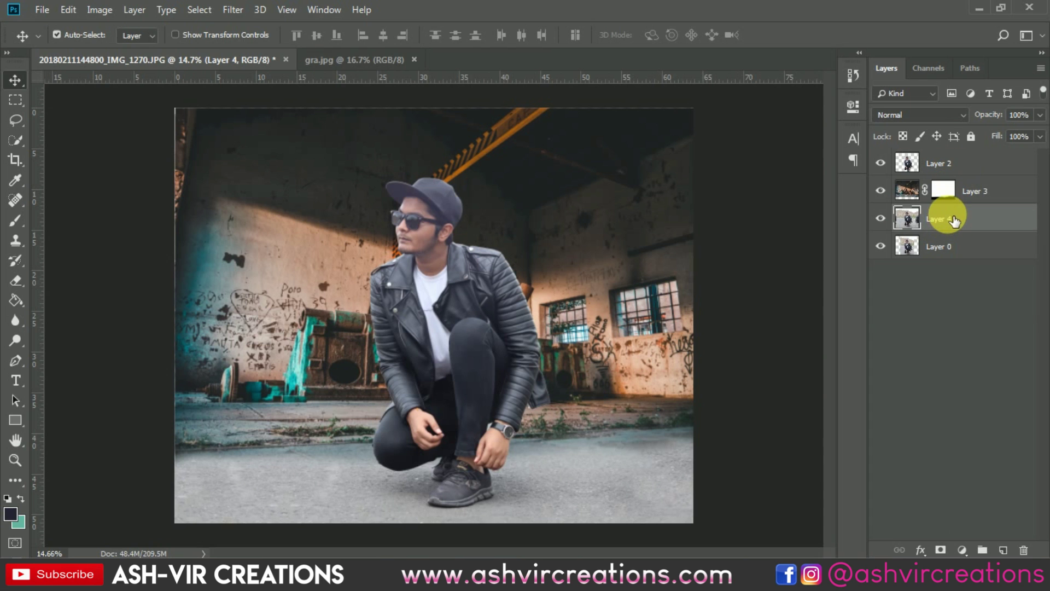
# Step: Duplicate the merged ground layer, Layer 4, set the copy's blend mode to Soft Light and compare with and without it
pyautogui.rightClick(955, 220)
pyautogui.click(799, 94)
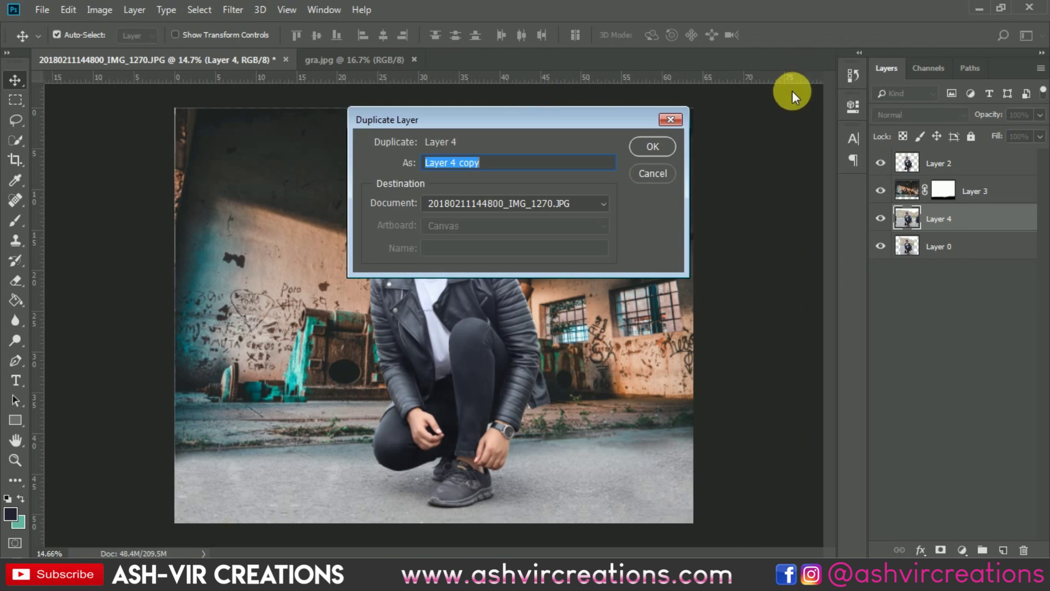
pyautogui.click(658, 144)
pyautogui.click(919, 115)
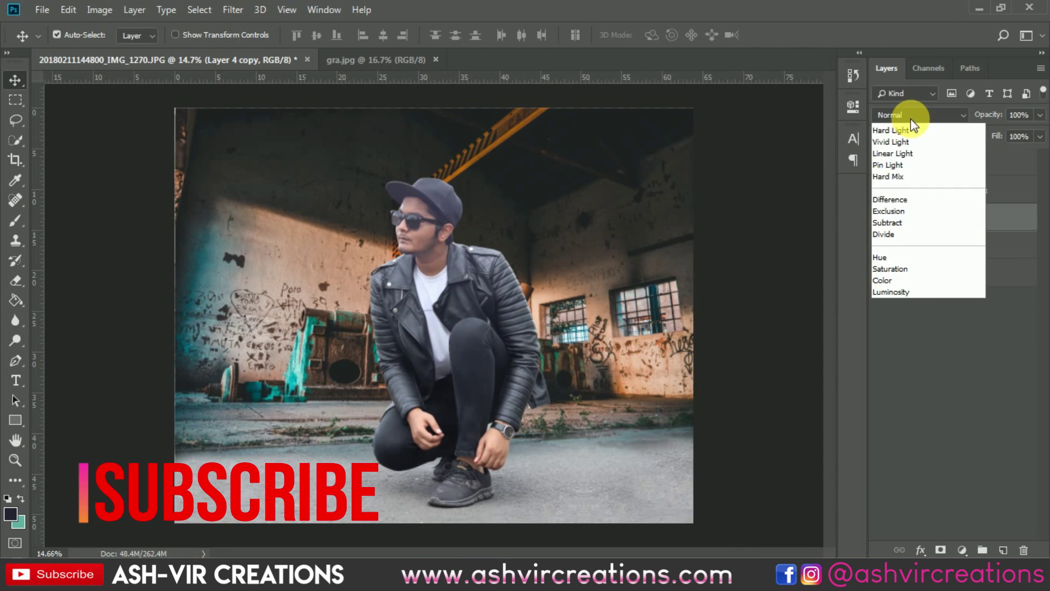
pyautogui.click(891, 315)
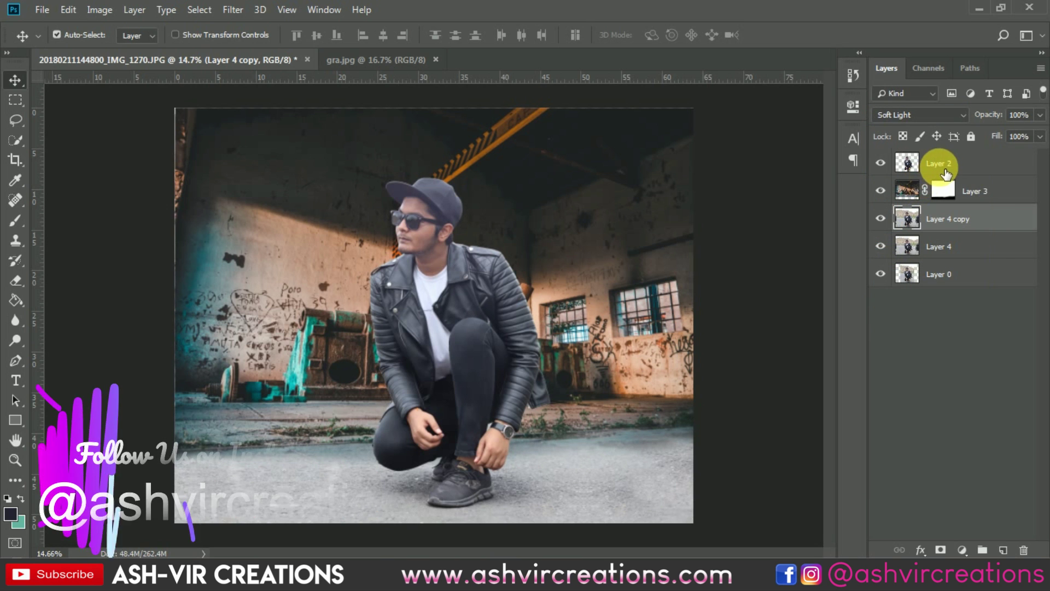
pyautogui.click(880, 218)
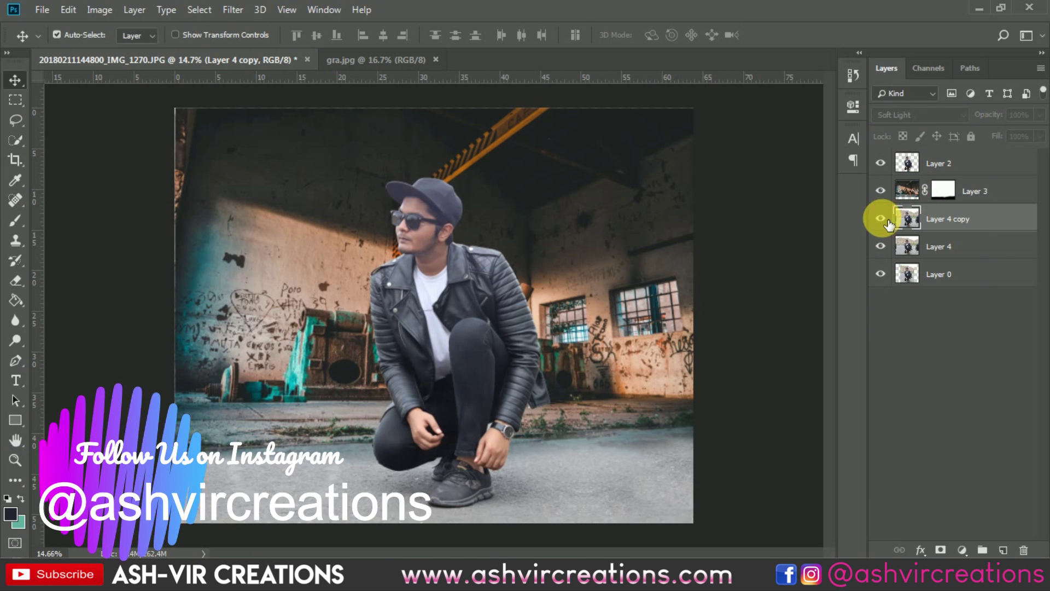
pyautogui.click(880, 218)
# Step: Duplicate the man's cutout, Layer 2, and set the copy to Soft Light at 70% opacity
pyautogui.click(936, 166)
pyautogui.rightClick(936, 165)
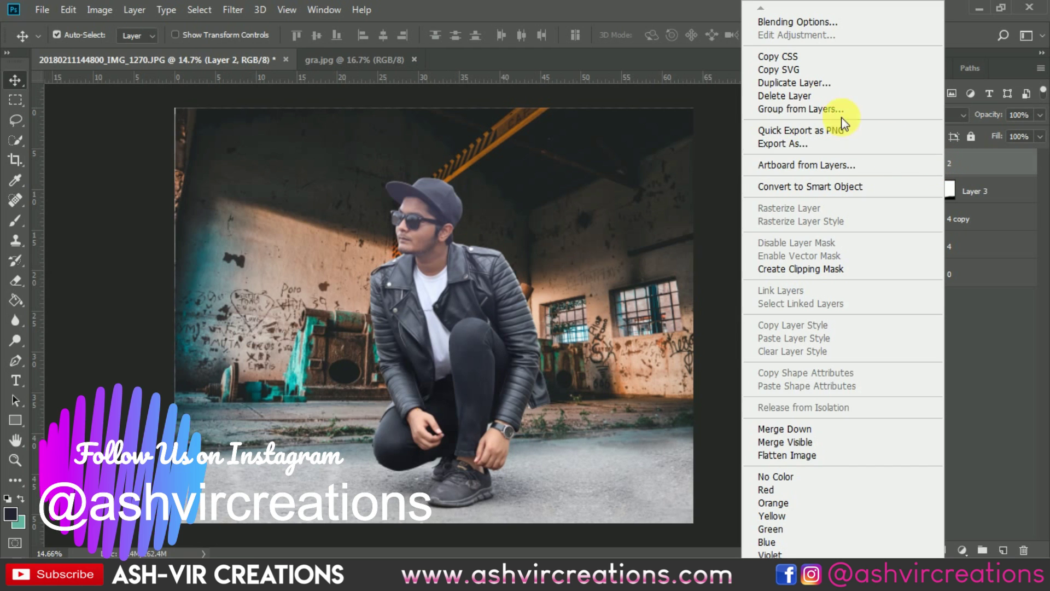
pyautogui.click(811, 83)
pyautogui.click(642, 148)
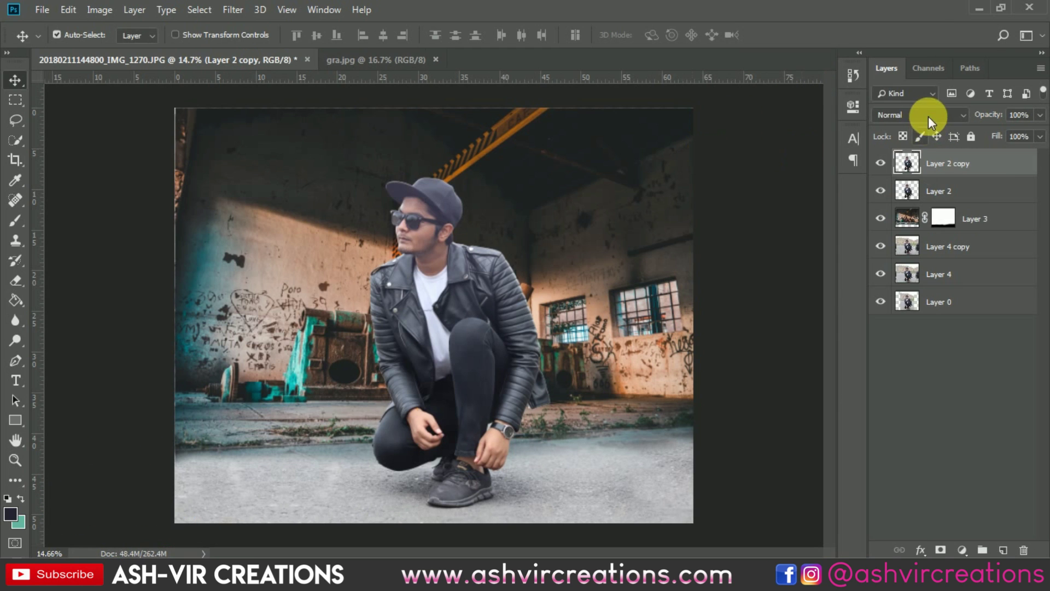
pyautogui.click(926, 115)
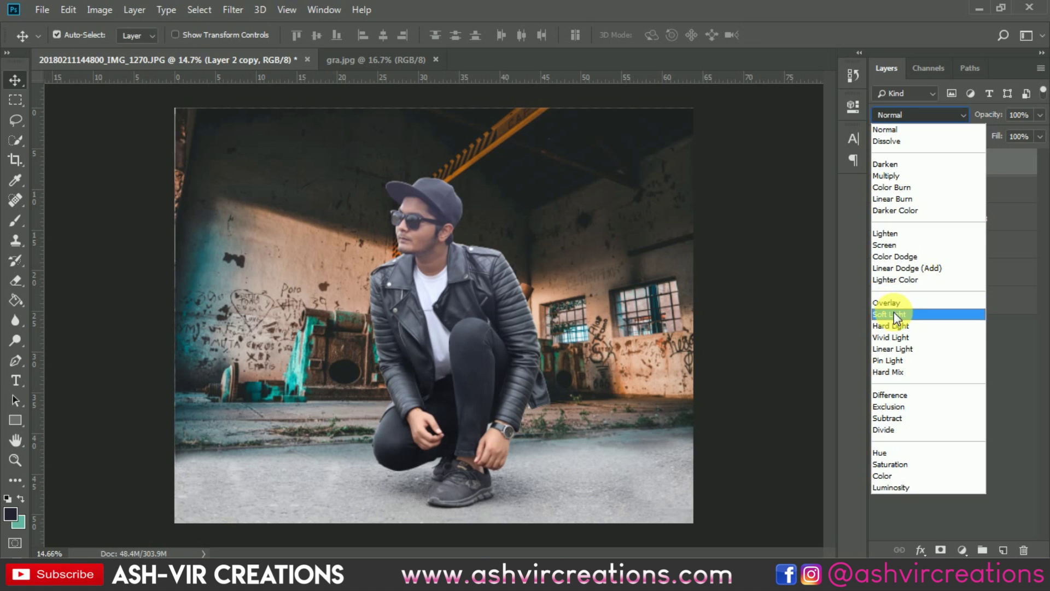
pyautogui.click(893, 313)
pyautogui.click(889, 161)
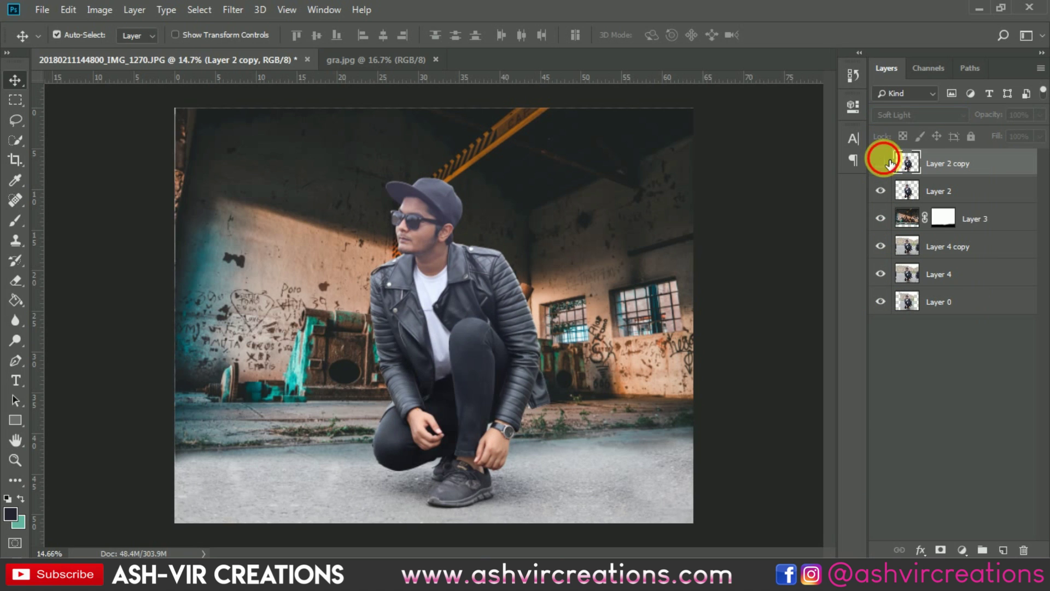
pyautogui.click(889, 161)
pyautogui.moveTo(994, 120); pyautogui.dragTo(944, 123)
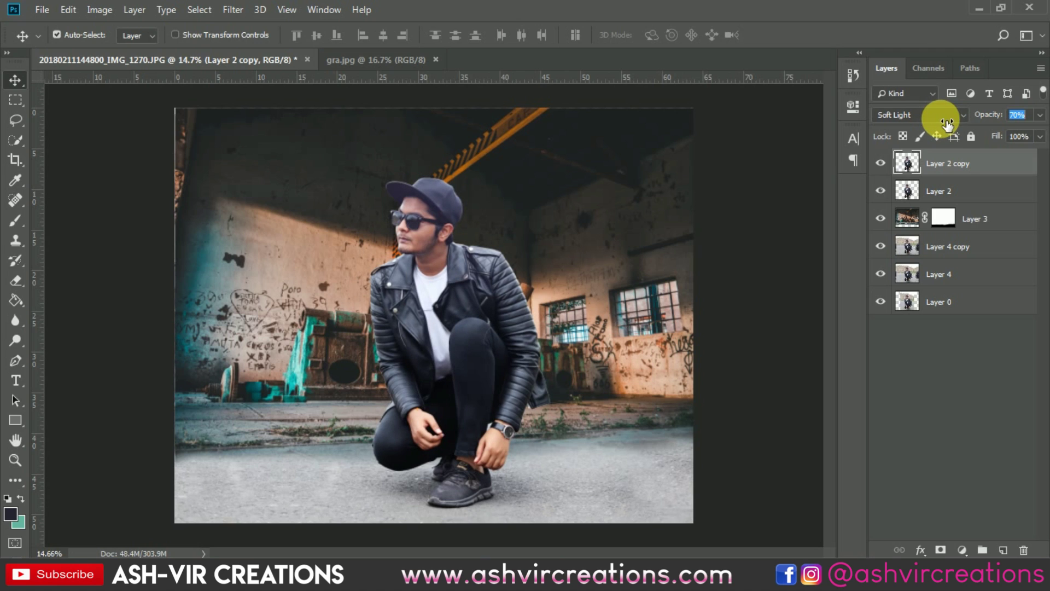
# Step: Reduce Layer 4 copy's opacity to 70% and compare the ground with and without it
pyautogui.click(943, 246)
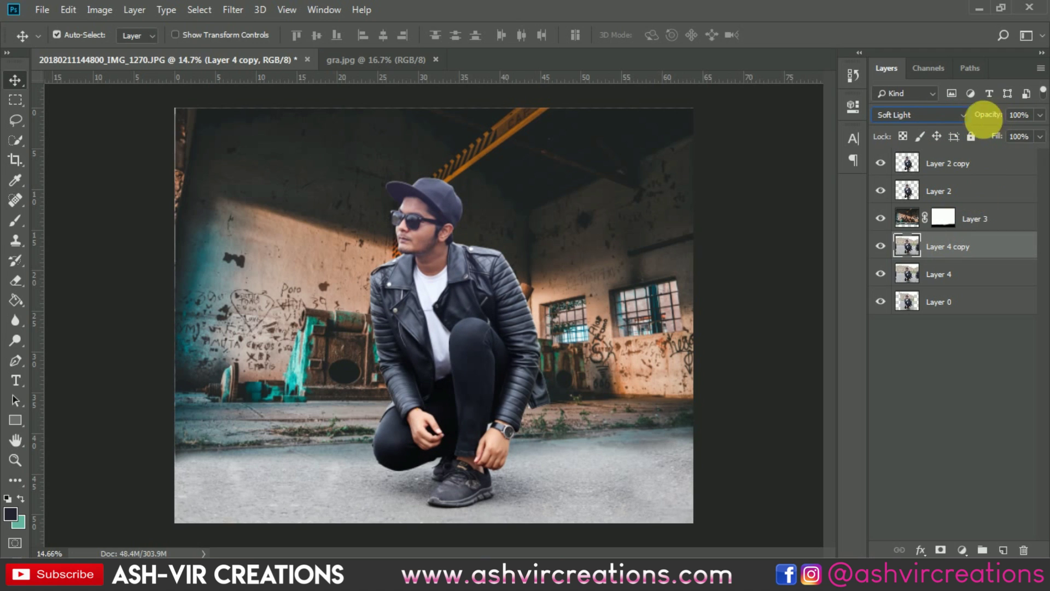
pyautogui.click(981, 163)
pyautogui.click(961, 246)
pyautogui.moveTo(993, 119); pyautogui.dragTo(988, 121)
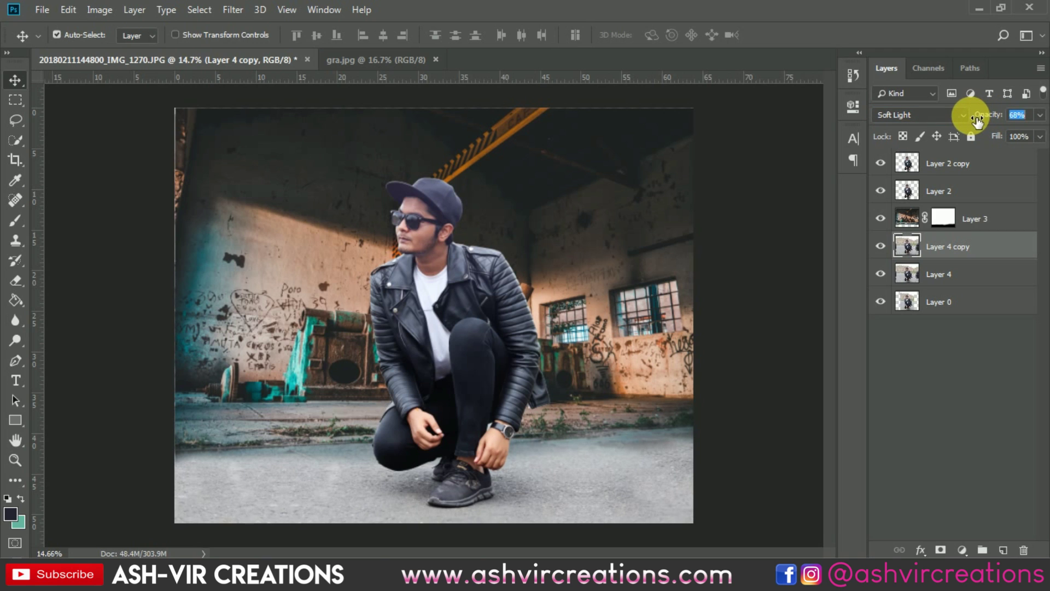
pyautogui.click(880, 245)
pyautogui.click(880, 245)
# Step: Set Layer 2 copy's opacity to 61%, comparing the man with the layer hidden and shown
pyautogui.click(880, 163)
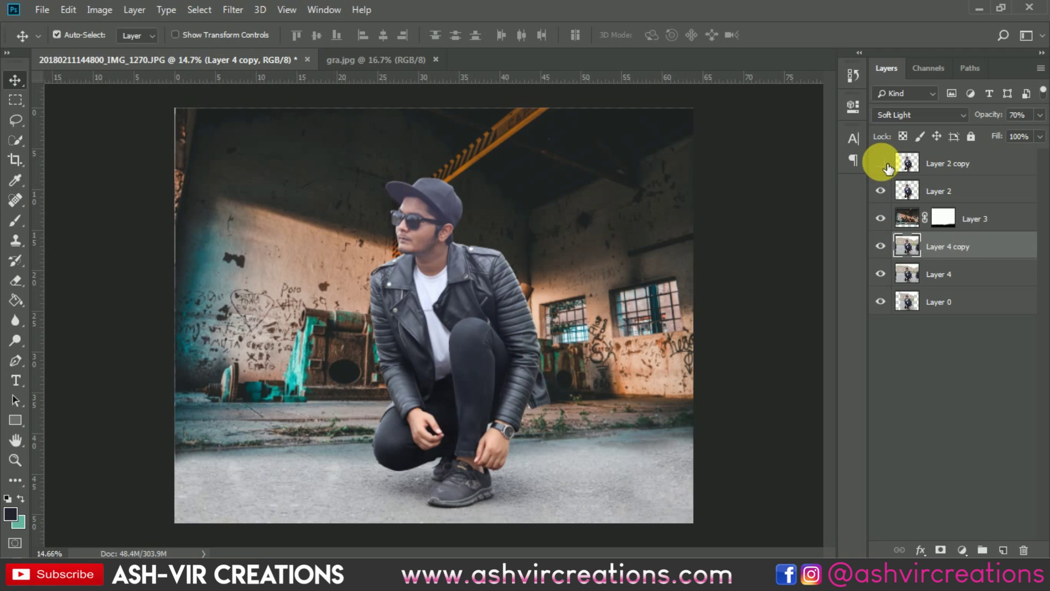
pyautogui.click(880, 163)
pyautogui.click(957, 163)
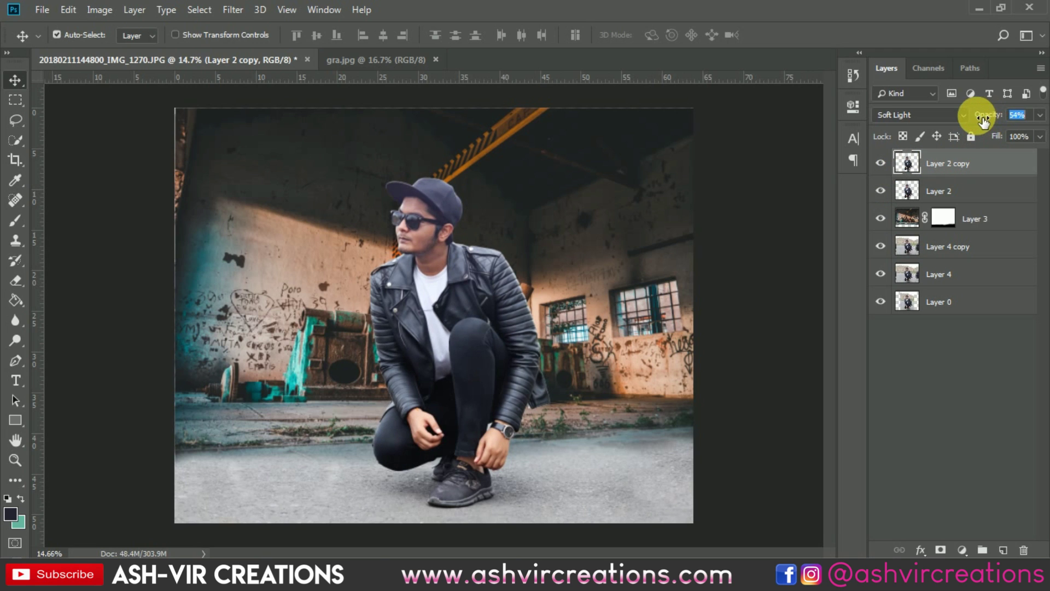
pyautogui.click(928, 143)
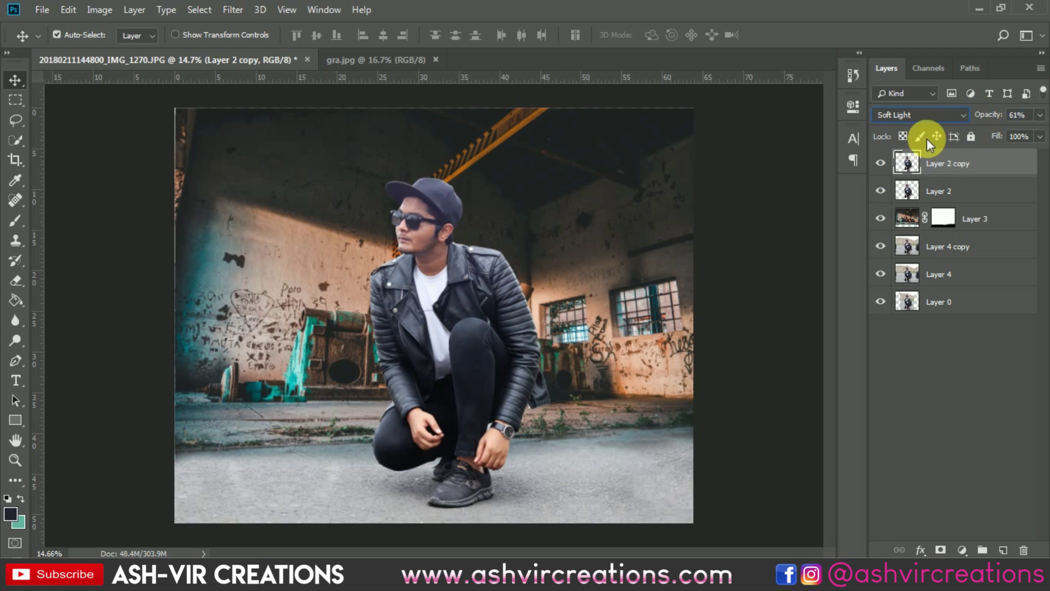
pyautogui.click(888, 163)
pyautogui.click(887, 163)
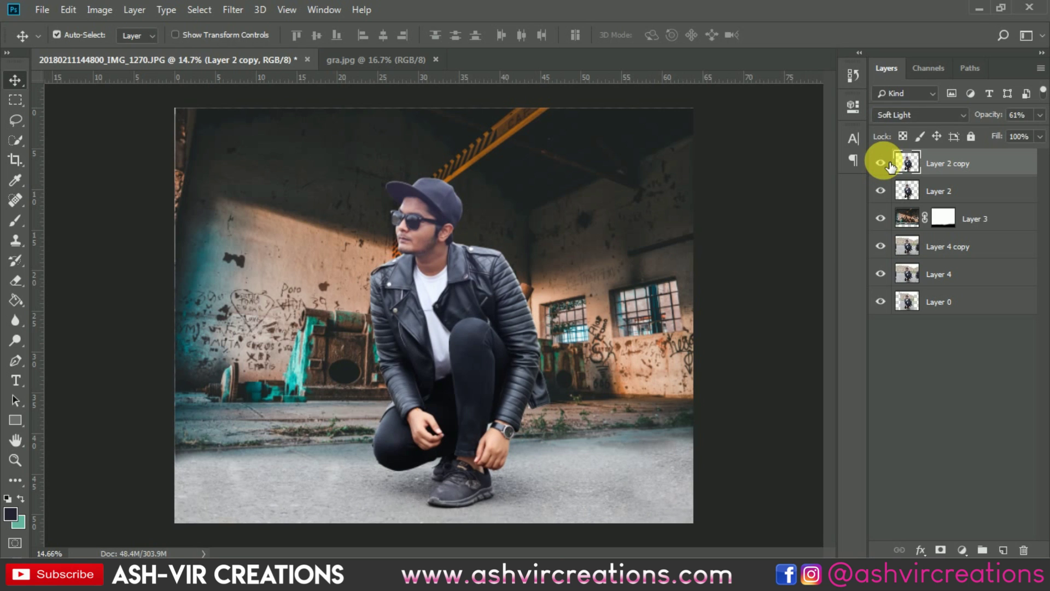
# Step: Compare the man with and without Layer 2 copy, and add a Levels adjustment clipped to the warehouse background, Layer 3
pyautogui.click(887, 164)
pyautogui.click(888, 164)
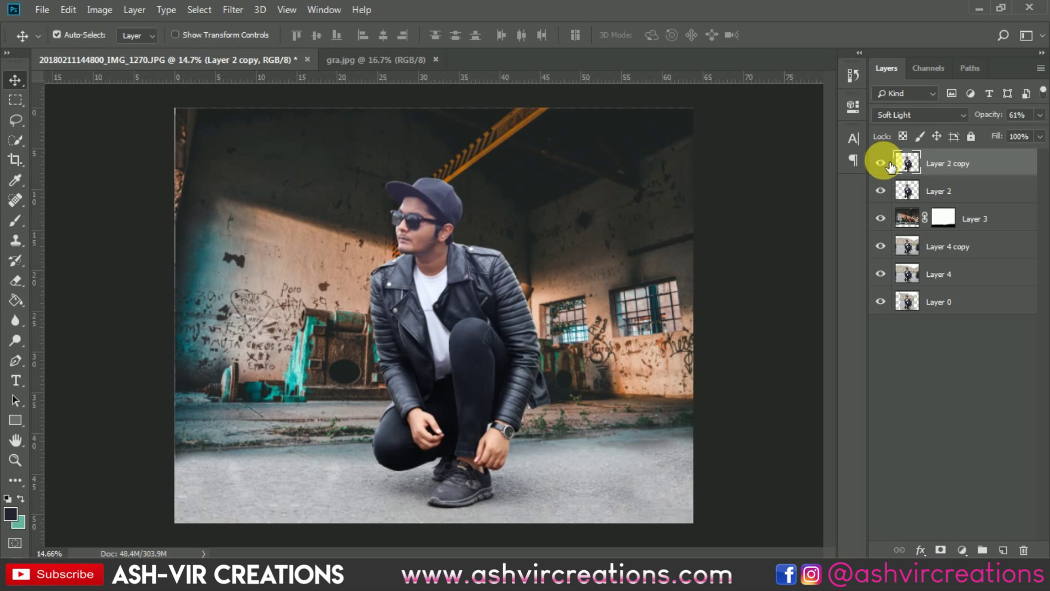
pyautogui.click(907, 214)
pyautogui.click(962, 548)
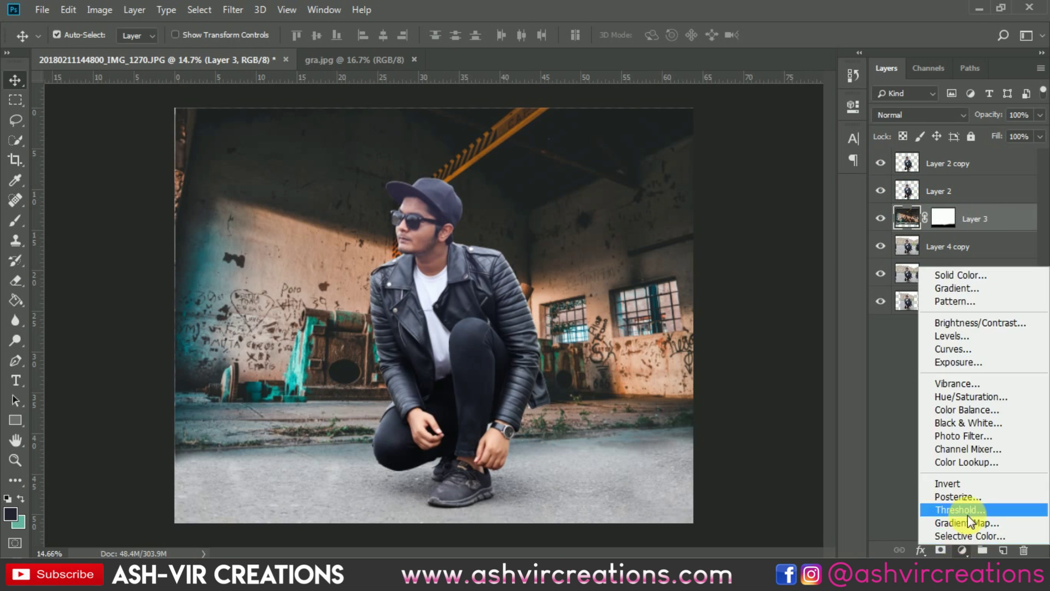
pyautogui.click(965, 338)
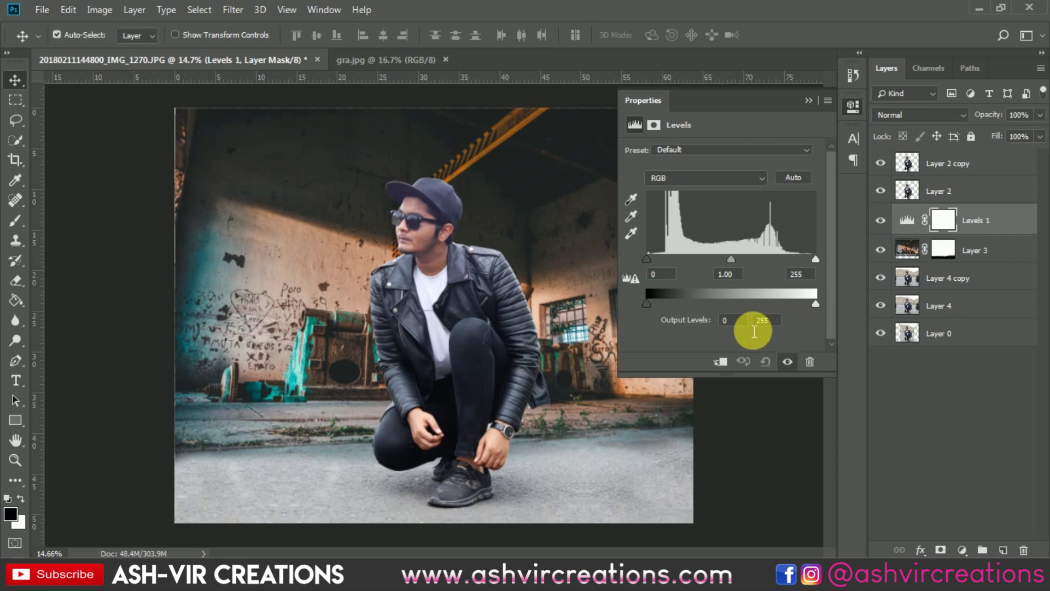
pyautogui.click(723, 361)
# Step: Set the Levels adjustment's input black point to 26 and white point to 246, and compare the background with and without it
pyautogui.moveTo(654, 255); pyautogui.dragTo(664, 254)
pyautogui.moveTo(813, 259); pyautogui.dragTo(810, 254)
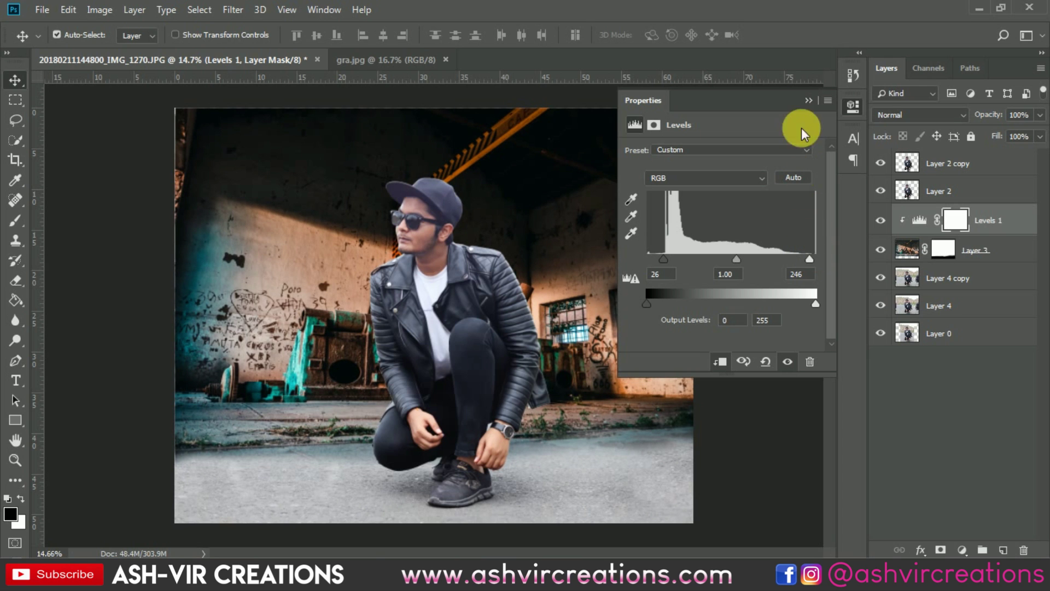
pyautogui.click(807, 103)
pyautogui.click(880, 219)
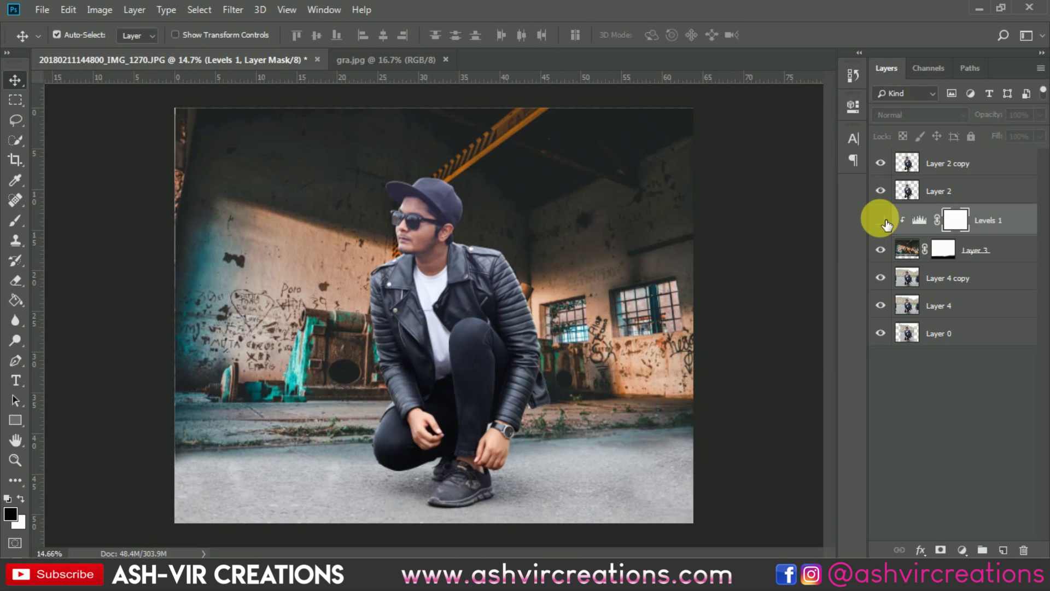
pyautogui.click(880, 219)
pyautogui.click(881, 219)
pyautogui.click(881, 220)
pyautogui.scroll(1, 475, 222)
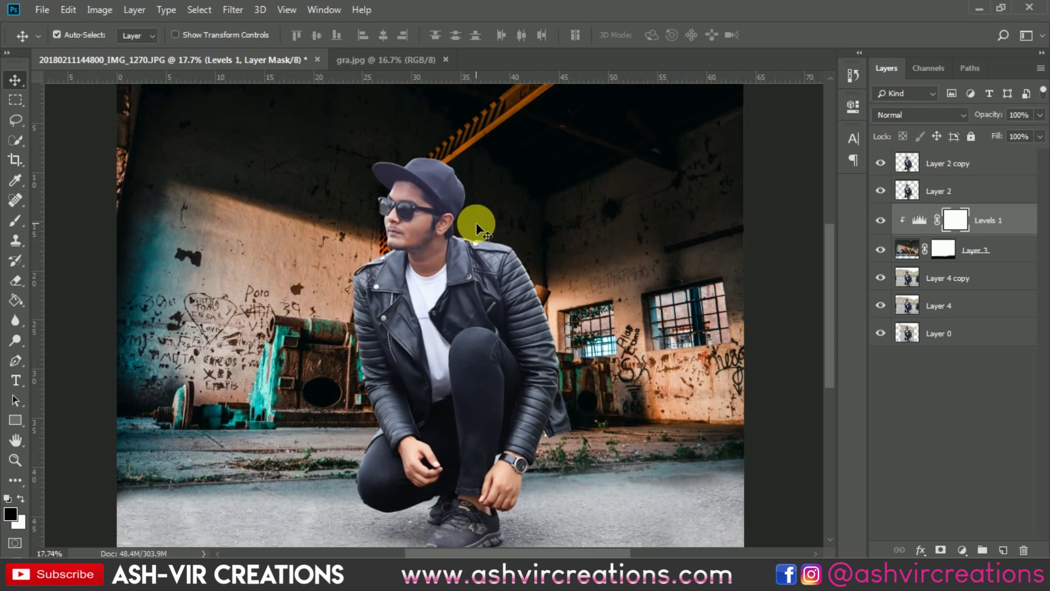
pyautogui.scroll(1, 459, 217)
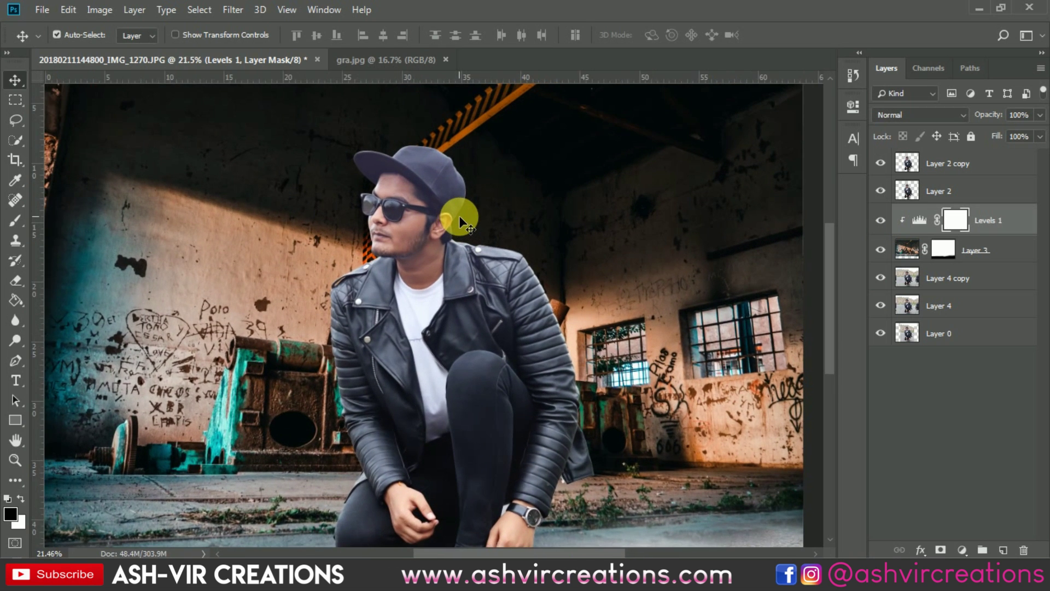
pyautogui.scroll(-2, 459, 216)
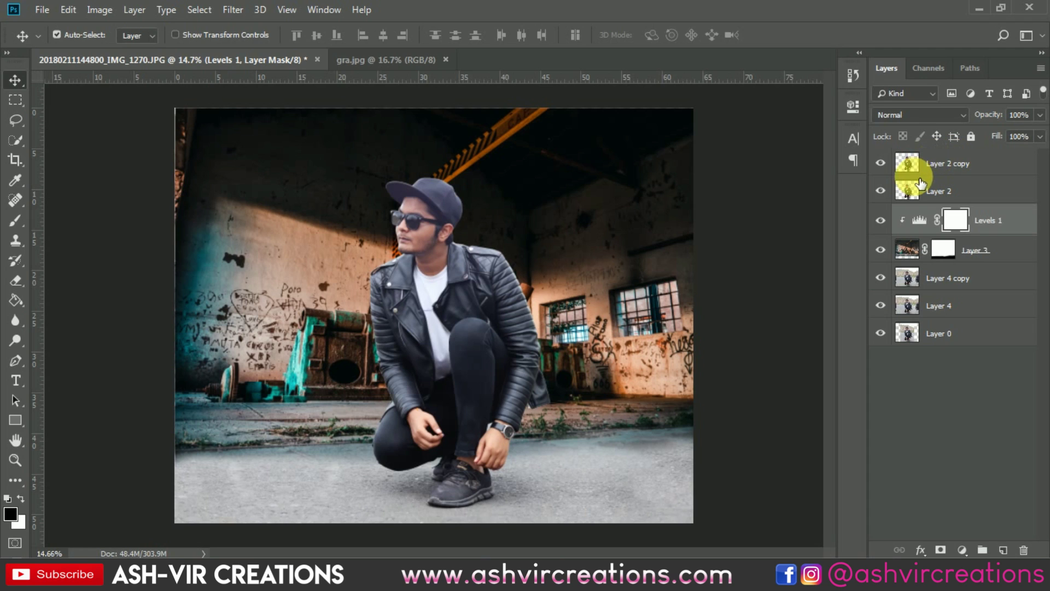
pyautogui.click(939, 174)
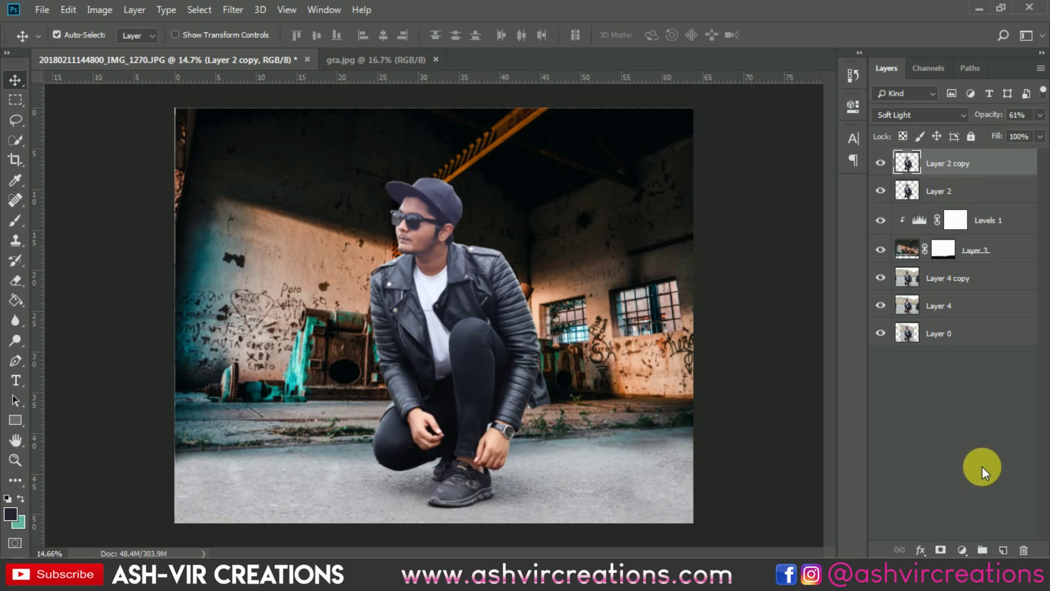
pyautogui.click(965, 550)
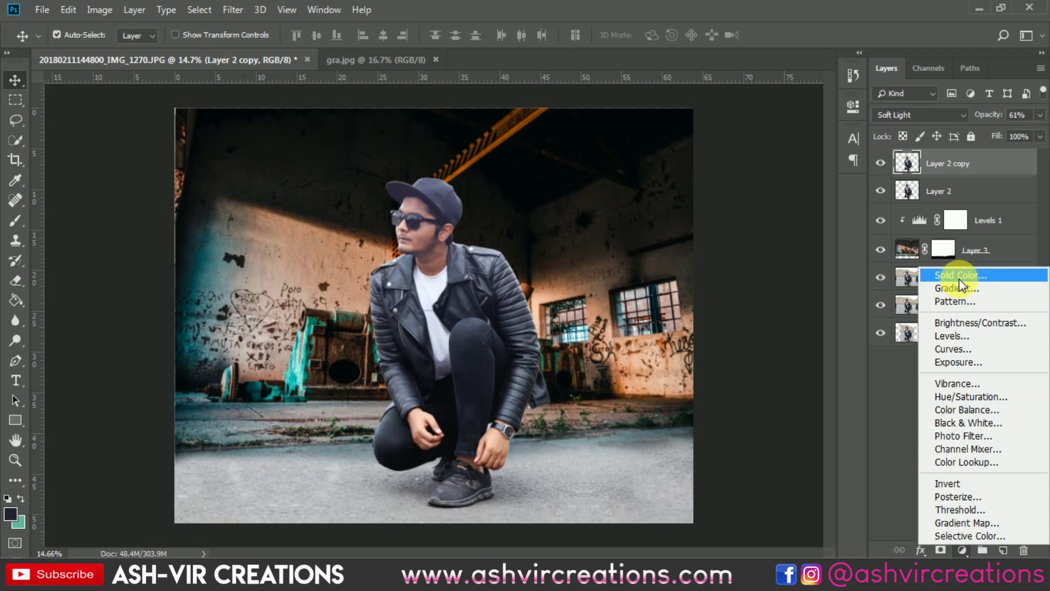
pyautogui.click(945, 160)
pyautogui.hotkey('ctrl', '0')
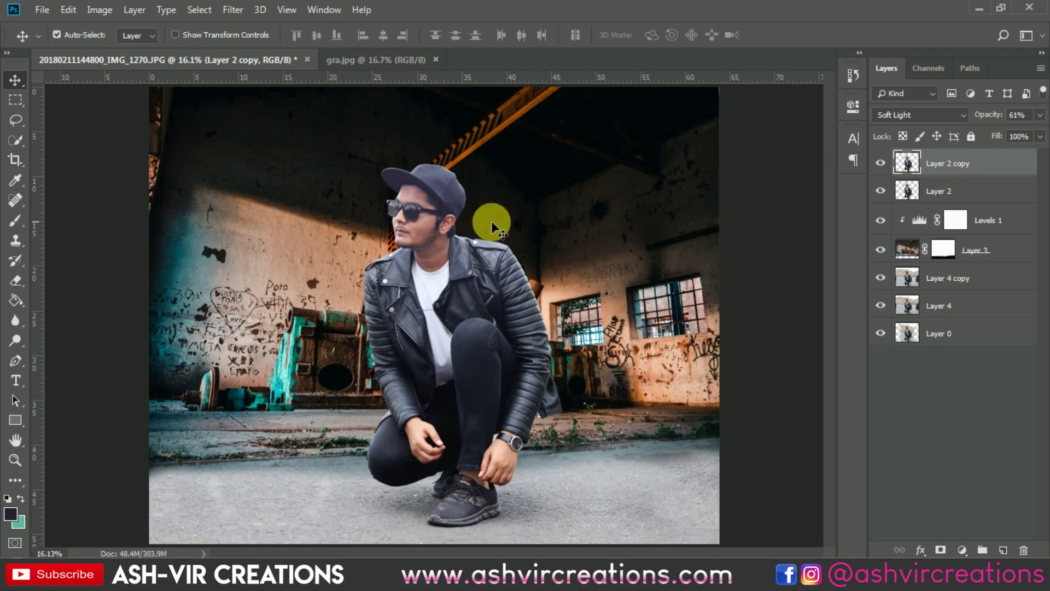
pyautogui.click(954, 192)
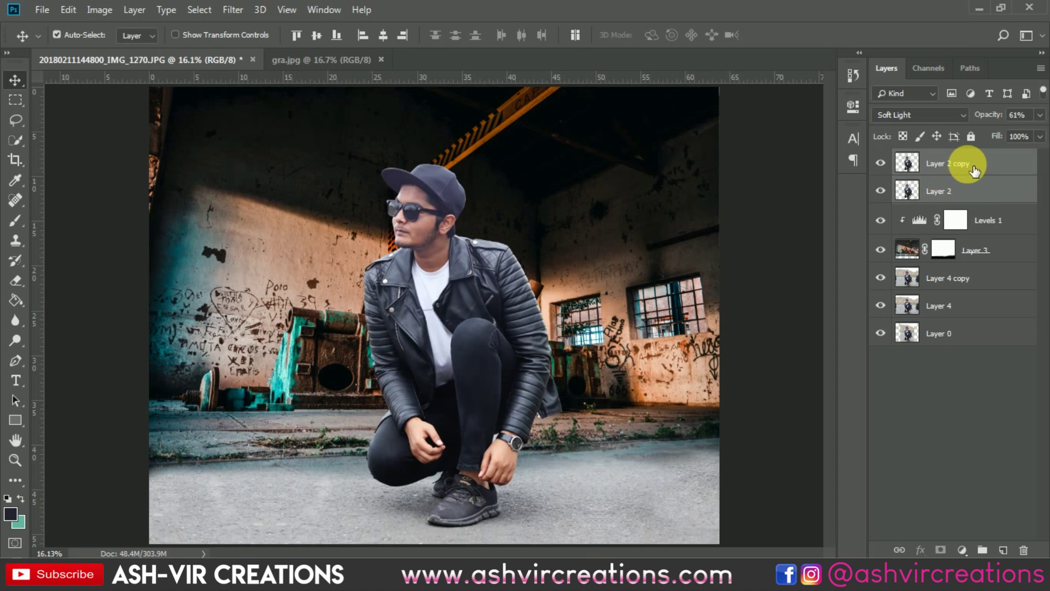
# Step: Duplicate Layer 2 copy and compare the man with the duplicate hidden and shown
pyautogui.click(972, 167)
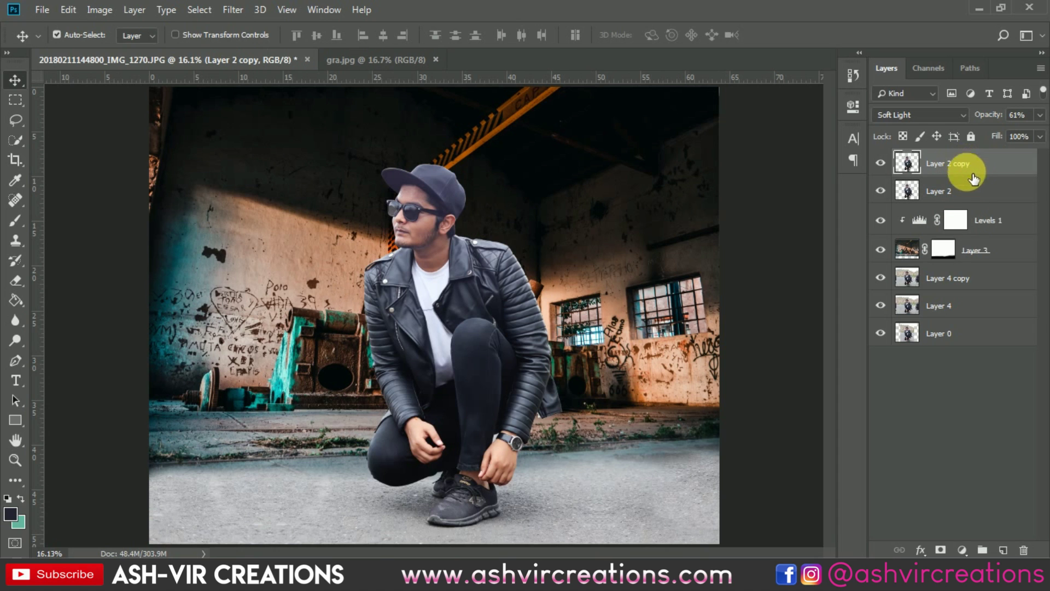
pyautogui.rightClick(963, 164)
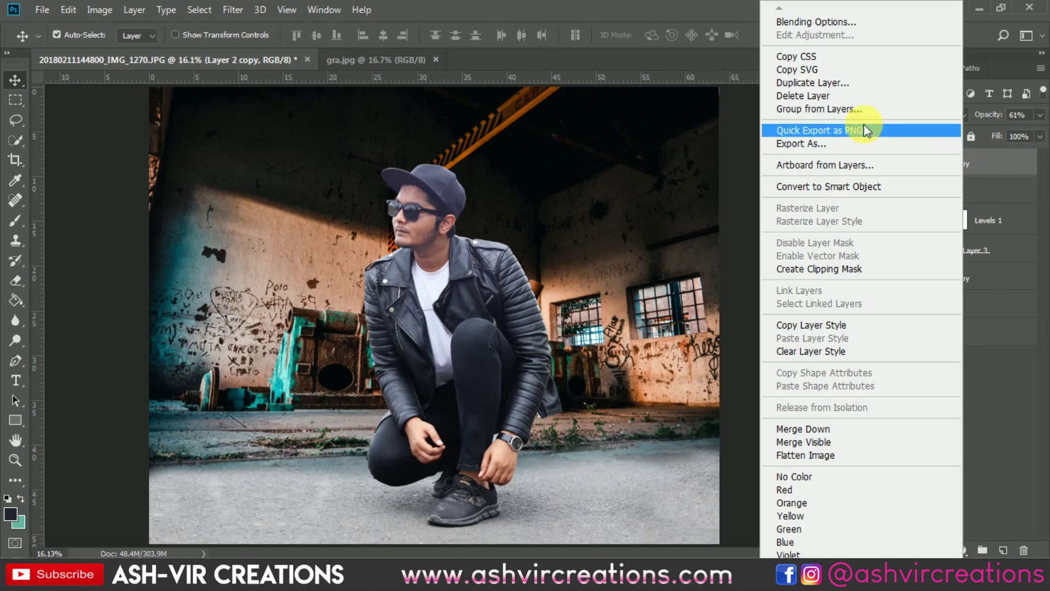
pyautogui.click(842, 84)
pyautogui.click(662, 141)
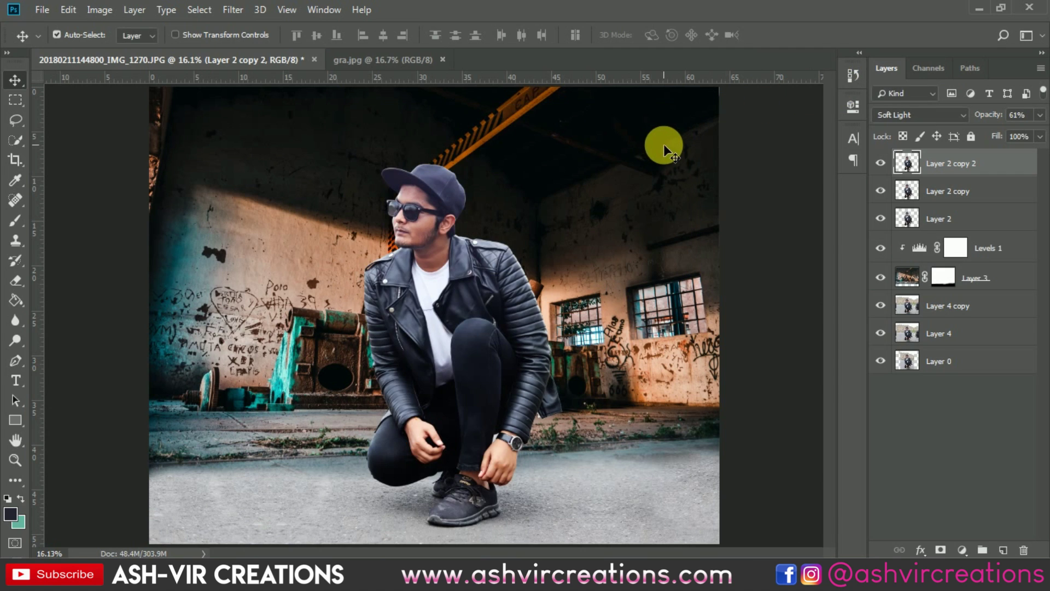
pyautogui.click(881, 162)
pyautogui.click(882, 162)
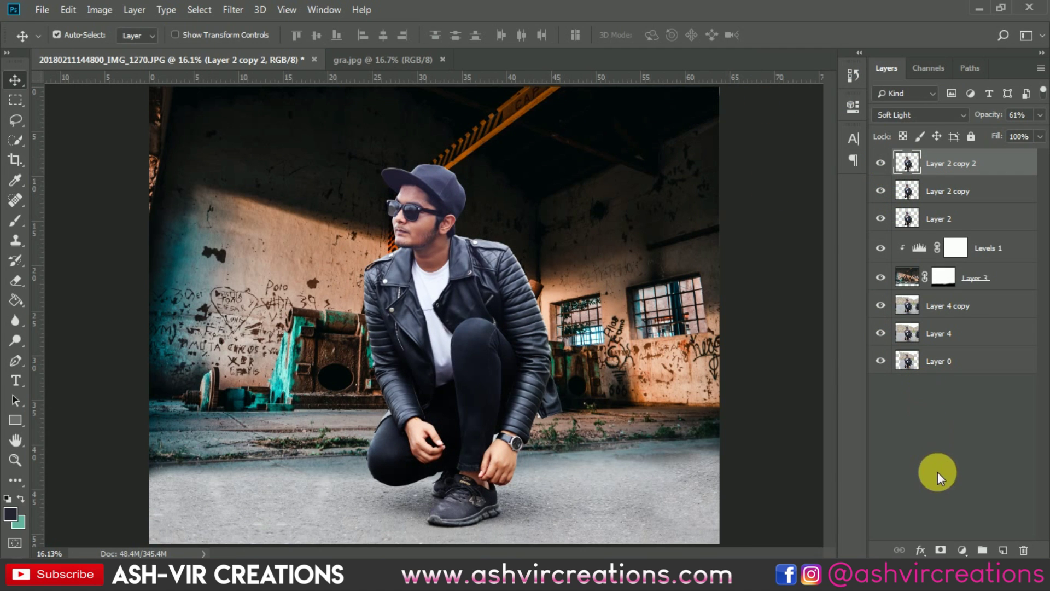
# Step: Add a layer mask to Layer 2 copy 2 and paint black over the man's body with a 511 px Soft Round brush
pyautogui.click(942, 549)
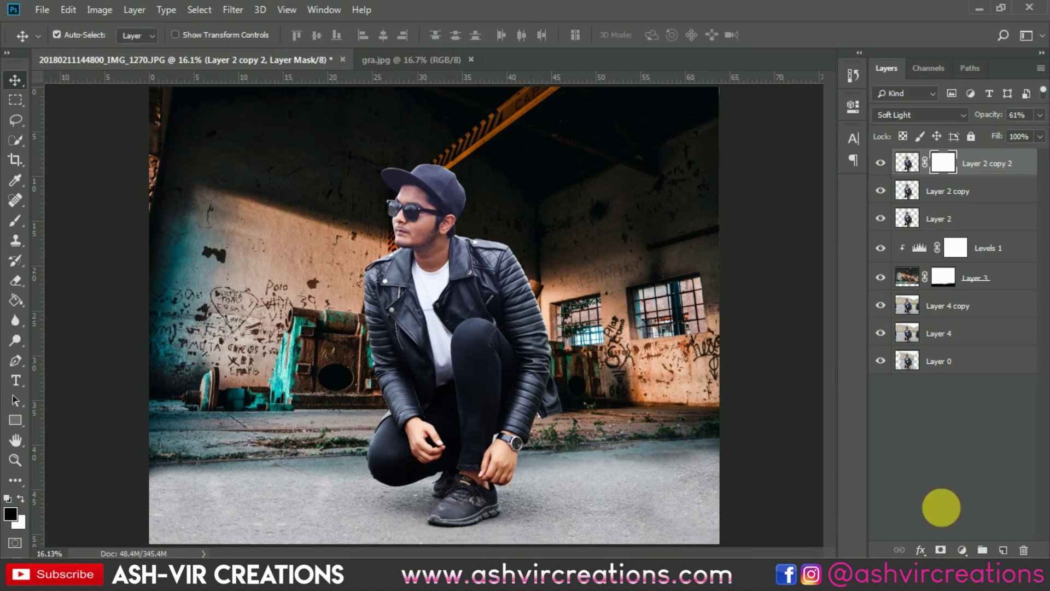
pyautogui.click(15, 219)
pyautogui.rightClick(339, 386)
pyautogui.click(514, 364)
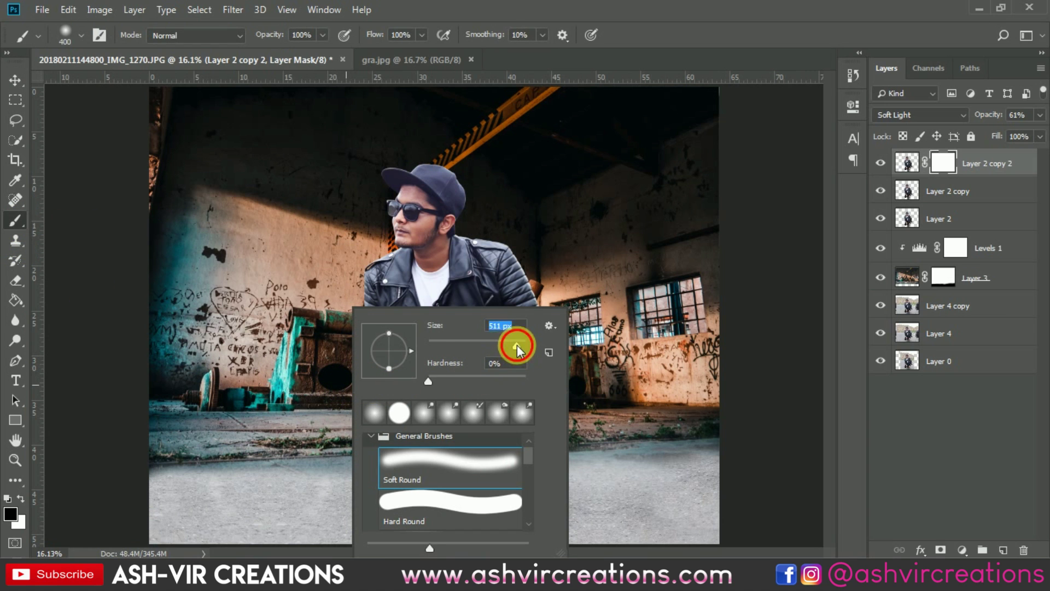
pyautogui.moveTo(516, 345); pyautogui.dragTo(517, 345)
pyautogui.click(276, 417)
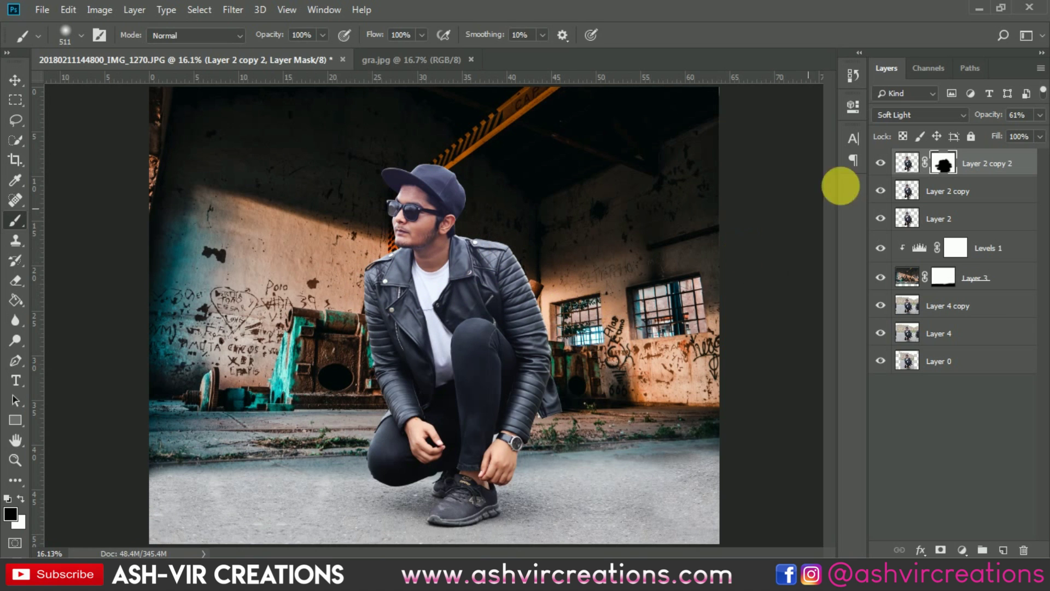
# Step: Compare the man's face with the masked Layer 2 copy 2 hidden and shown
pyautogui.click(880, 163)
pyautogui.click(882, 164)
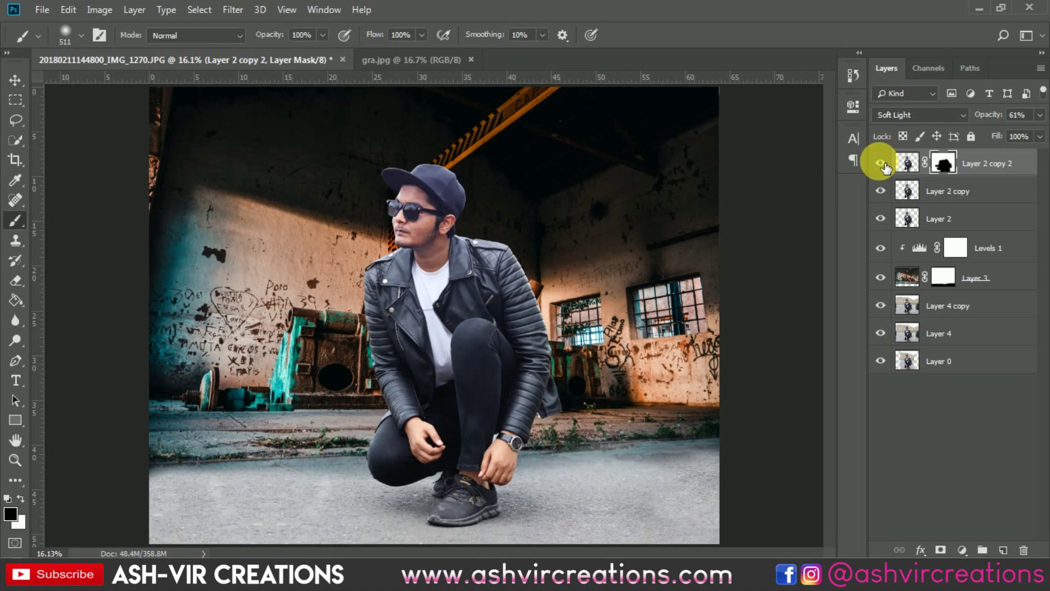
pyautogui.click(882, 164)
pyautogui.click(882, 164)
pyautogui.click(882, 164)
pyautogui.click(882, 164)
pyautogui.click(881, 164)
pyautogui.click(881, 164)
pyautogui.press('v')
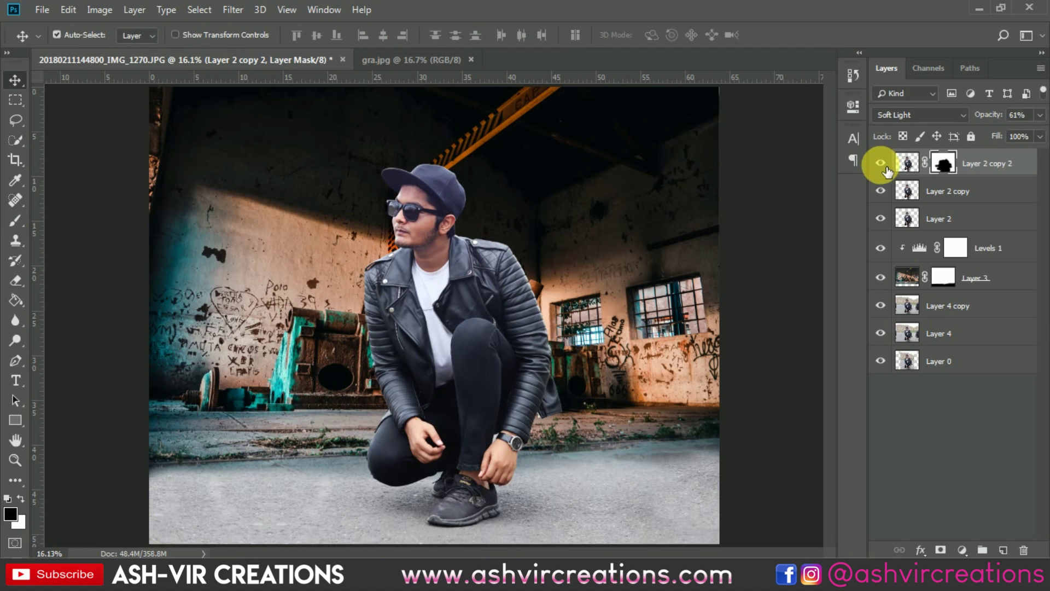
# Step: Apply Levels to the image of Layer 2 copy 2 with the input black point at 12
pyautogui.click(909, 163)
pyautogui.hotkey('ctrl', 'l')
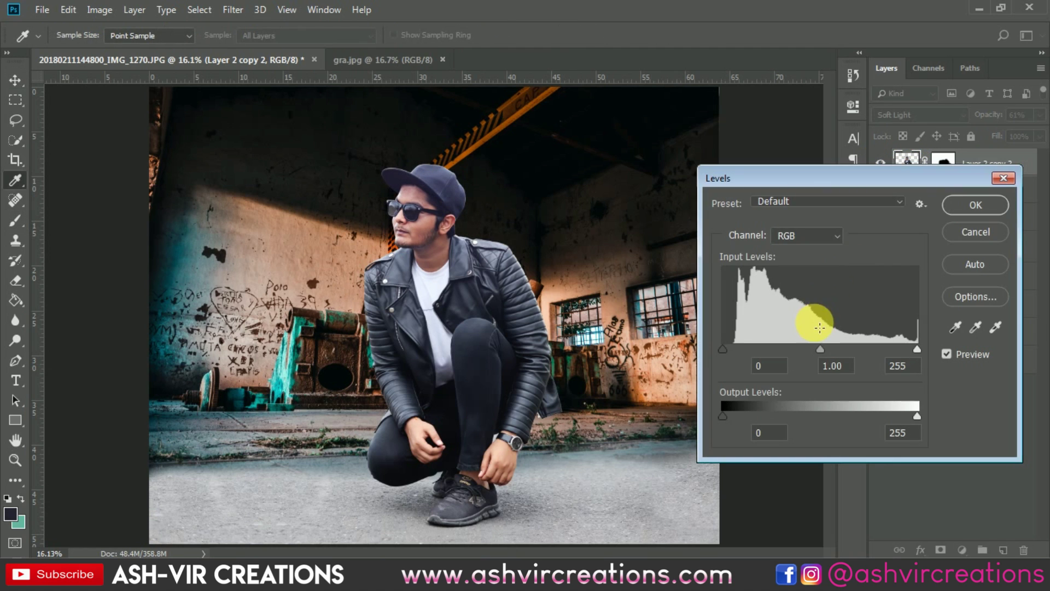
pyautogui.moveTo(723, 348)
pyautogui.mouseDown()
pyautogui.moveTo(762, 348)
pyautogui.moveTo(703, 348)
pyautogui.moveTo(732, 352)
pyautogui.mouseUp()
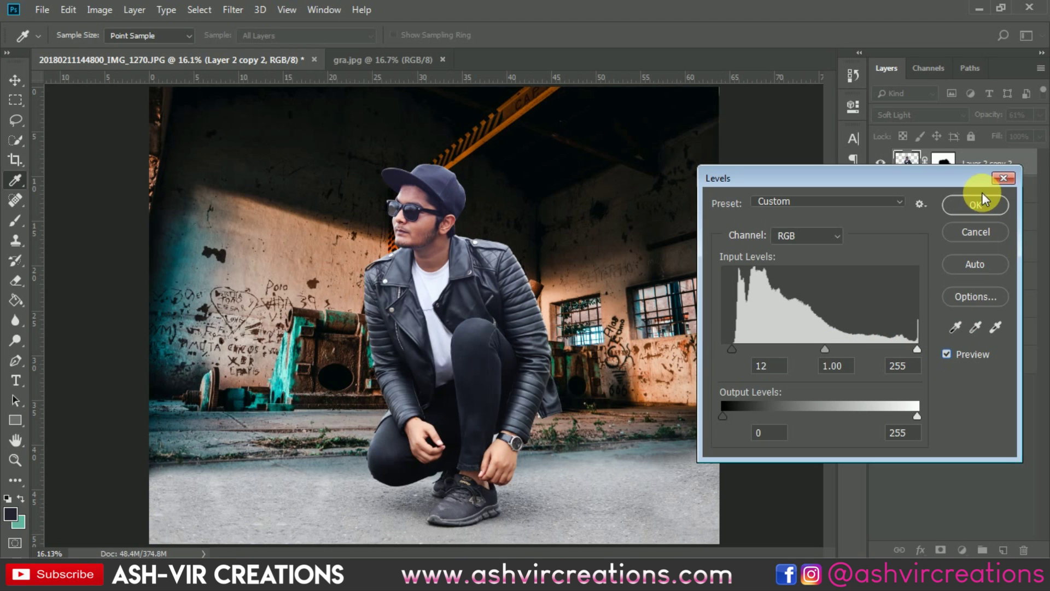
pyautogui.click(976, 205)
pyautogui.press('v')
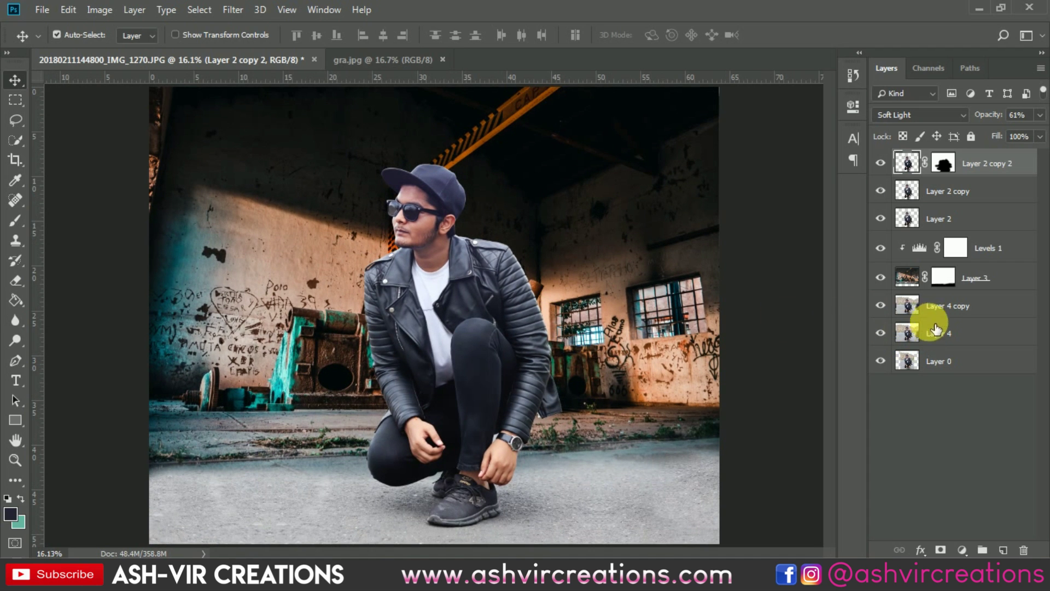
# Step: Merge the clipped Levels 1 adjustment with the warehouse background, Layer 3
pyautogui.click(979, 277)
pyautogui.keyDown('shift'); pyautogui.click(997, 255); pyautogui.keyUp('shift')
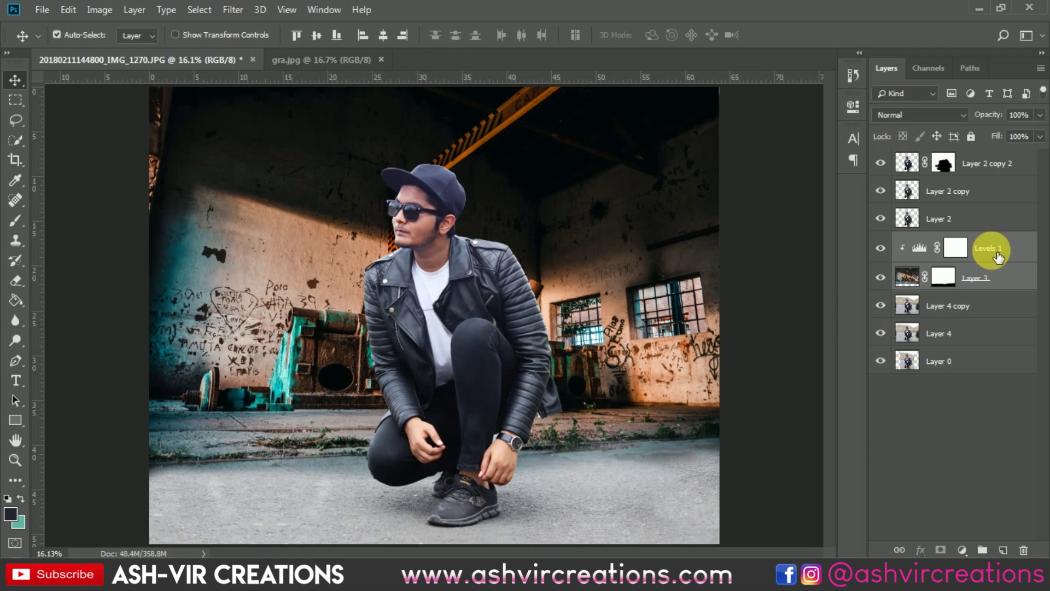
pyautogui.rightClick(992, 248)
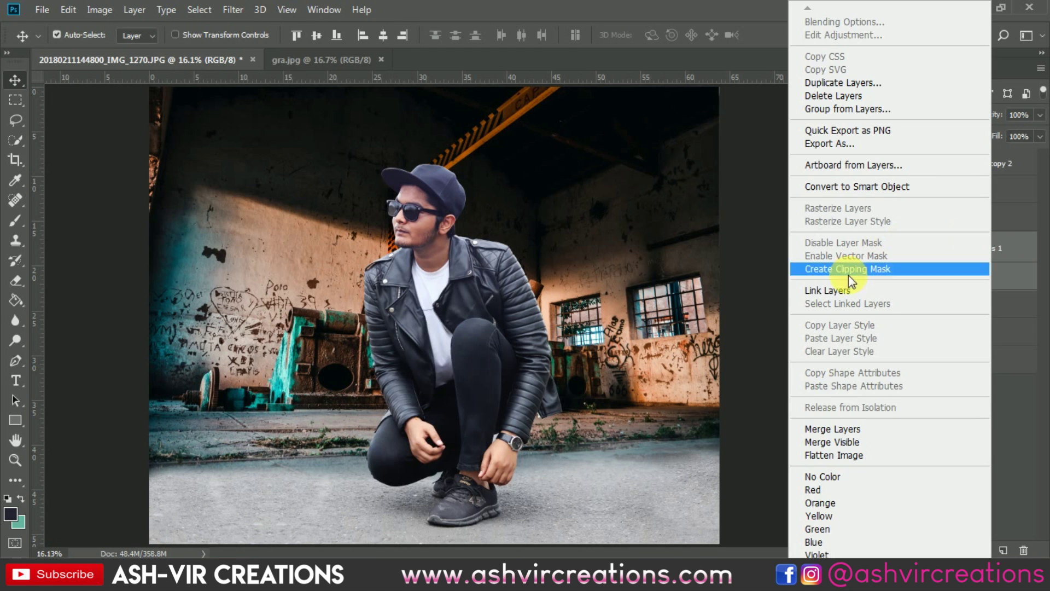
pyautogui.click(835, 429)
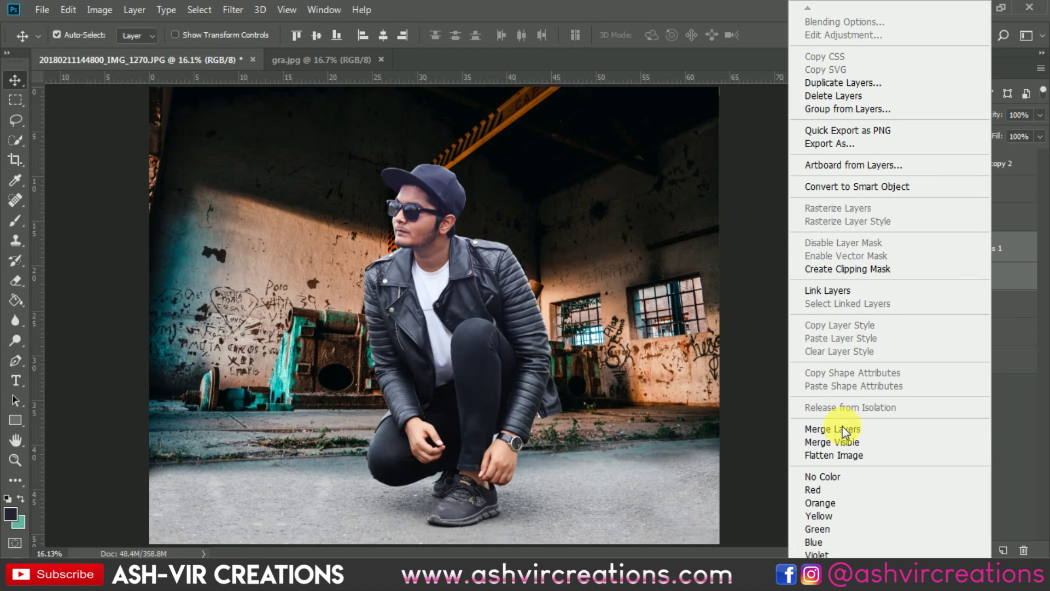
# Step: Start a Tilt-Shift blur on the merged warehouse layer and place its narrowed sharp band on the ground around the man's shoes
pyautogui.click(232, 9)
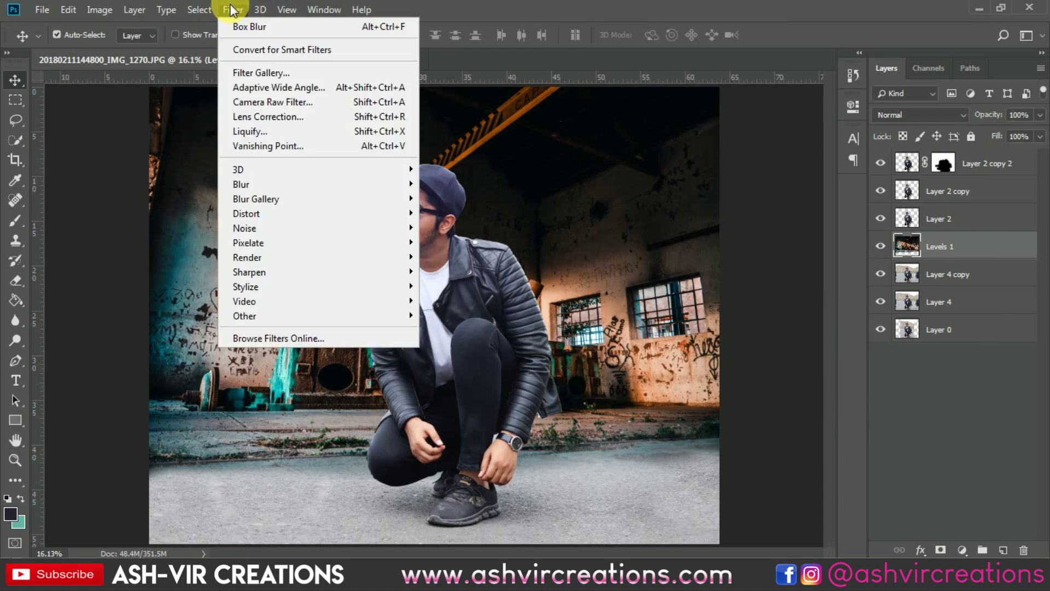
pyautogui.moveTo(313, 198)
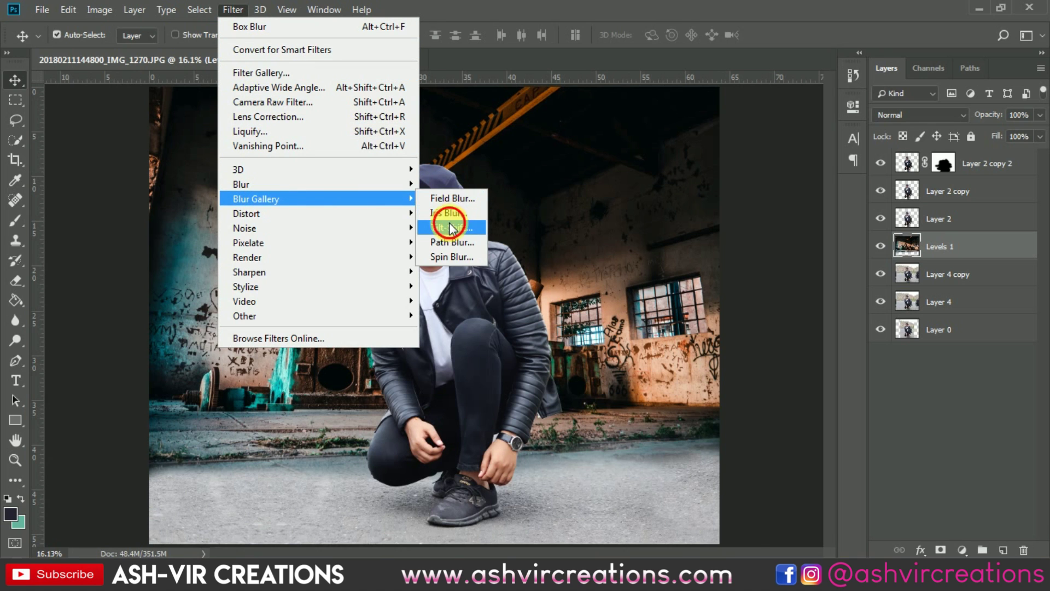
pyautogui.click(450, 225)
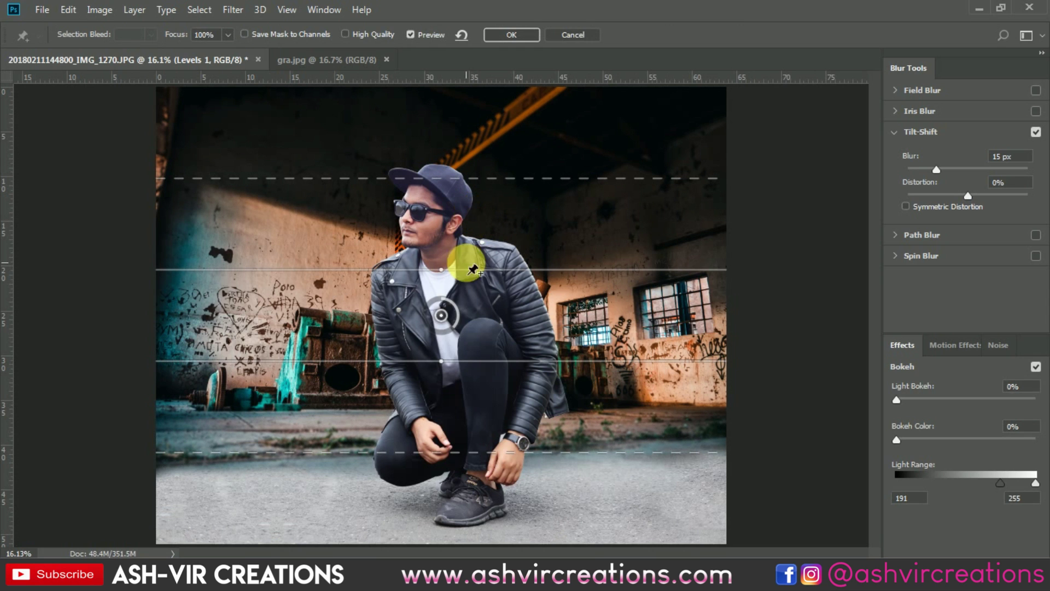
pyautogui.moveTo(441, 316); pyautogui.dragTo(440, 498)
pyautogui.moveTo(438, 359); pyautogui.dragTo(445, 419)
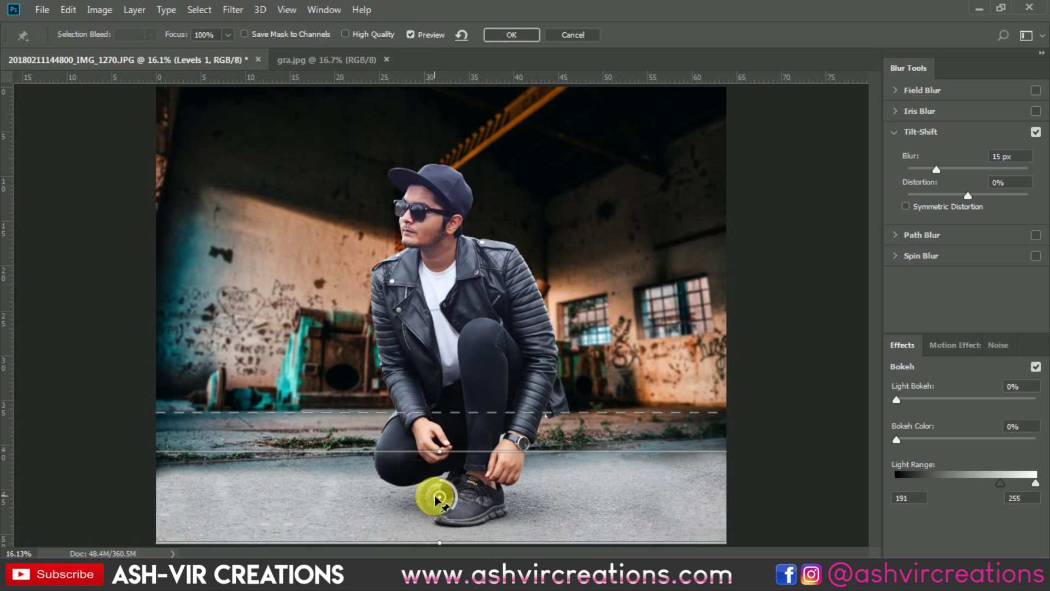
pyautogui.moveTo(443, 493); pyautogui.dragTo(447, 483)
# Step: Reduce the Tilt-Shift blur to 9 px, apply it to the warehouse background and inspect the result around the man's head
pyautogui.moveTo(466, 397); pyautogui.dragTo(470, 404)
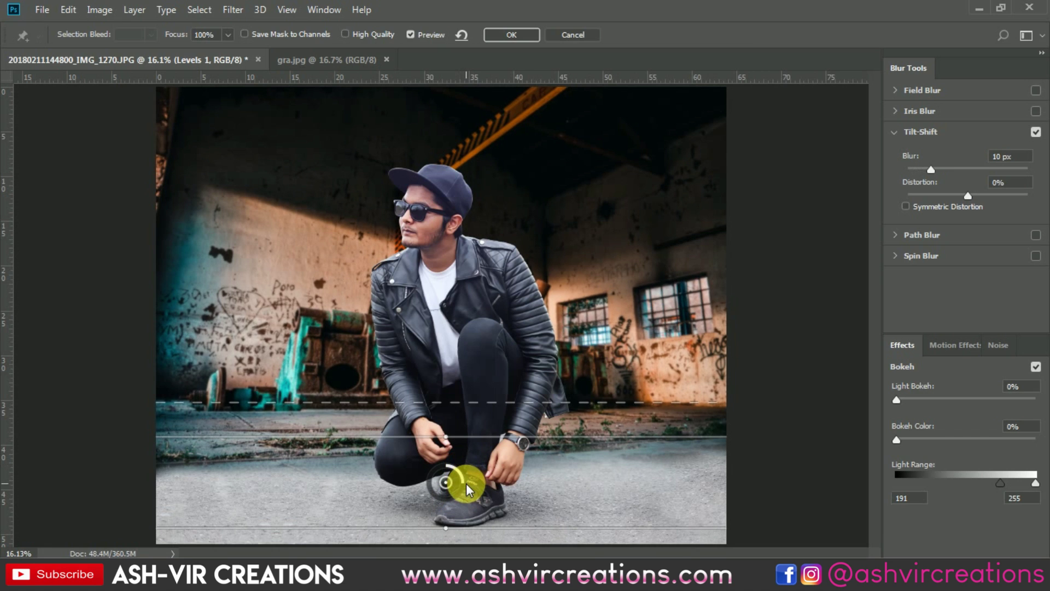
pyautogui.moveTo(466, 486); pyautogui.dragTo(469, 482)
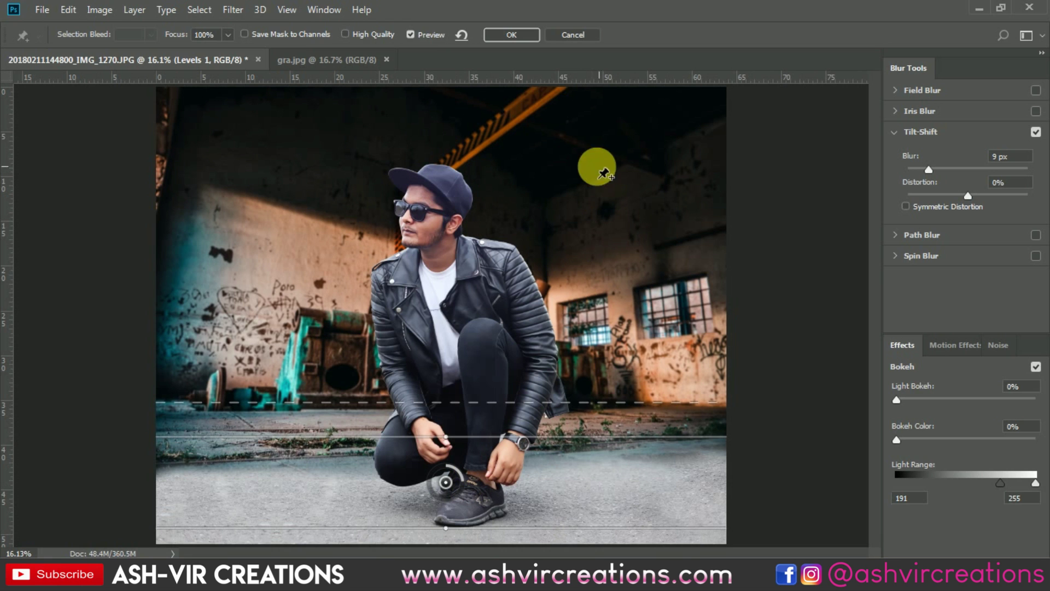
pyautogui.click(517, 34)
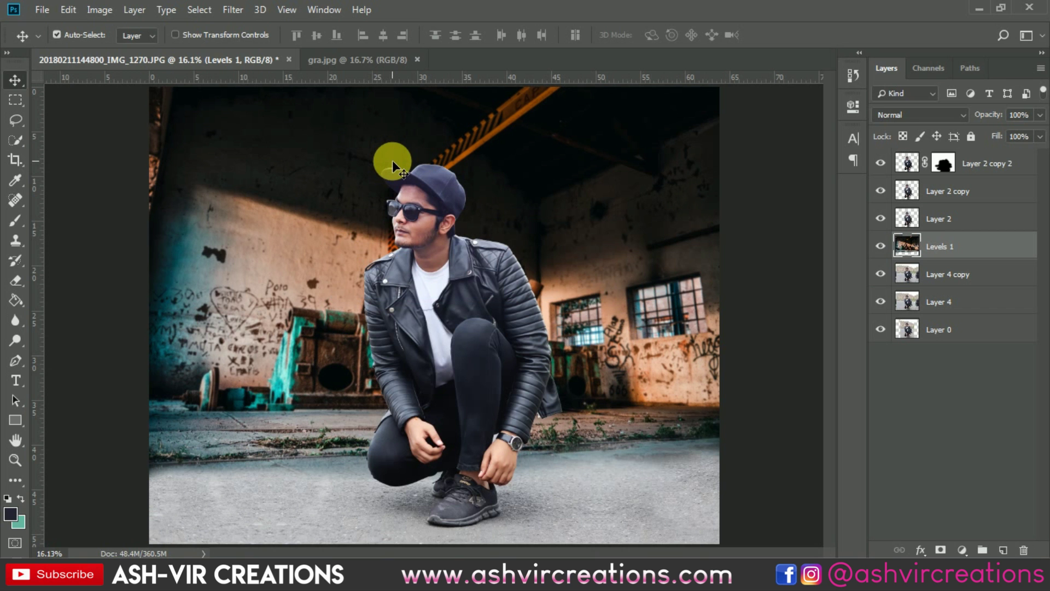
pyautogui.scroll(5, 378, 186)
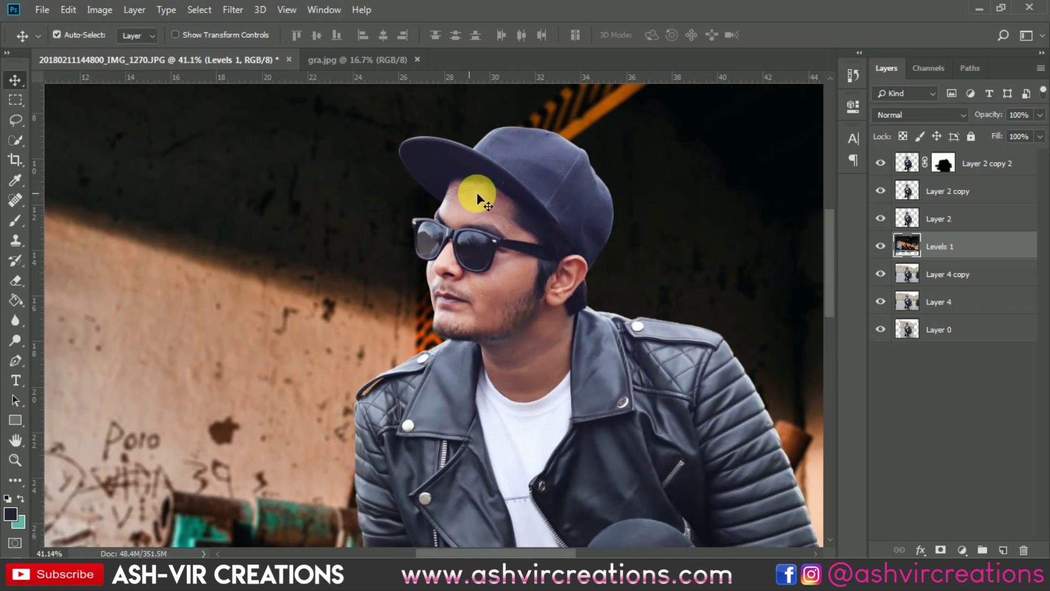
# Step: Merge Layer 2, Layer 2 copy and Layer 2 copy 2 into a single layer of the man
pyautogui.moveTo(477, 193); pyautogui.dragTo(446, 251)
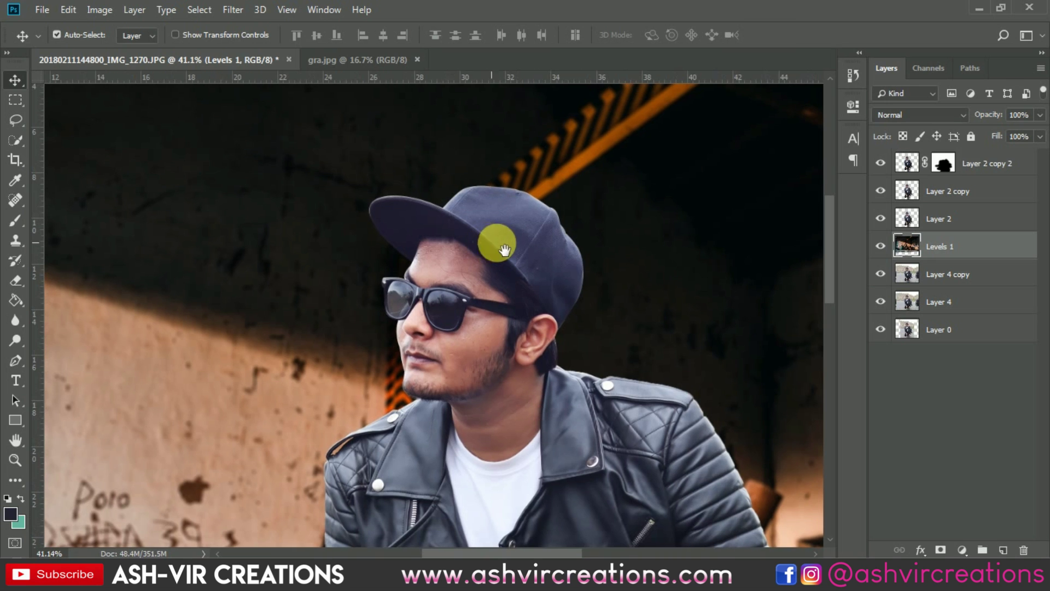
pyautogui.click(966, 164)
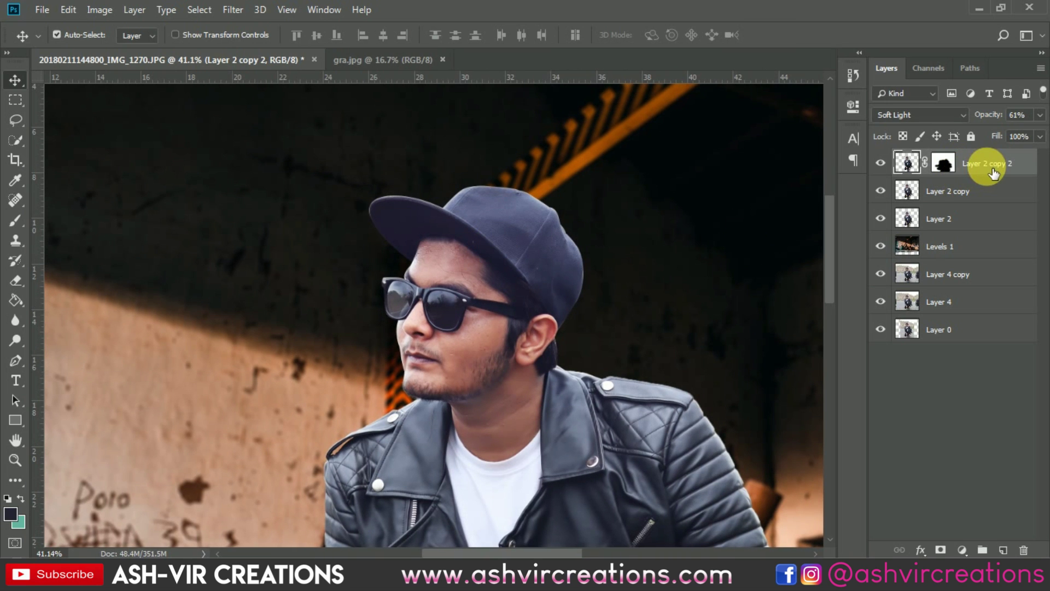
pyautogui.keyDown('shift'); pyautogui.click(947, 217); pyautogui.keyUp('shift')
pyautogui.rightClick(942, 217)
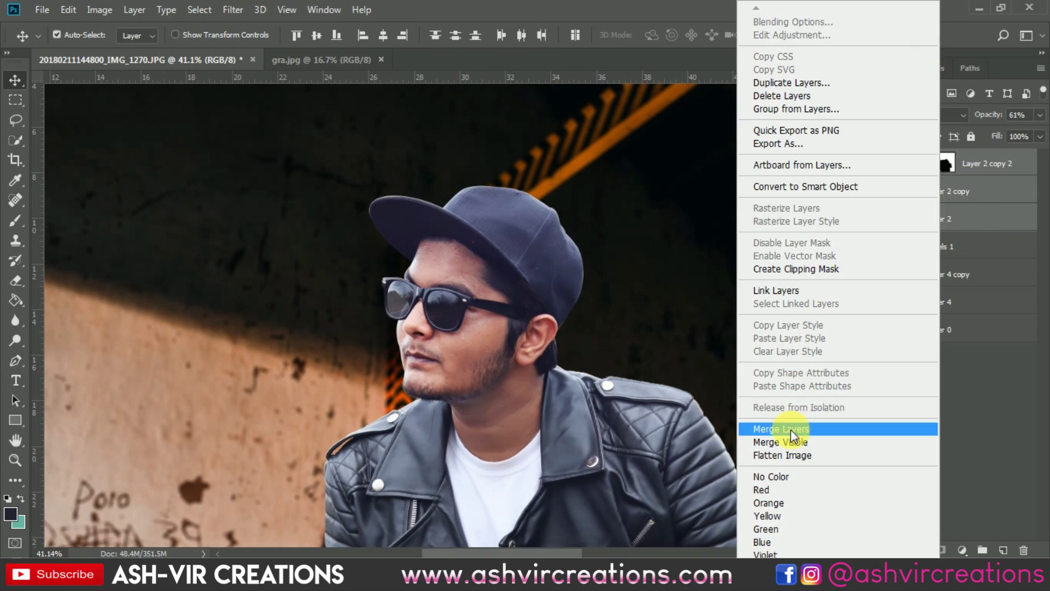
pyautogui.click(845, 426)
# Step: Add a new empty layer above the merged man and clip it to him
pyautogui.click(1003, 550)
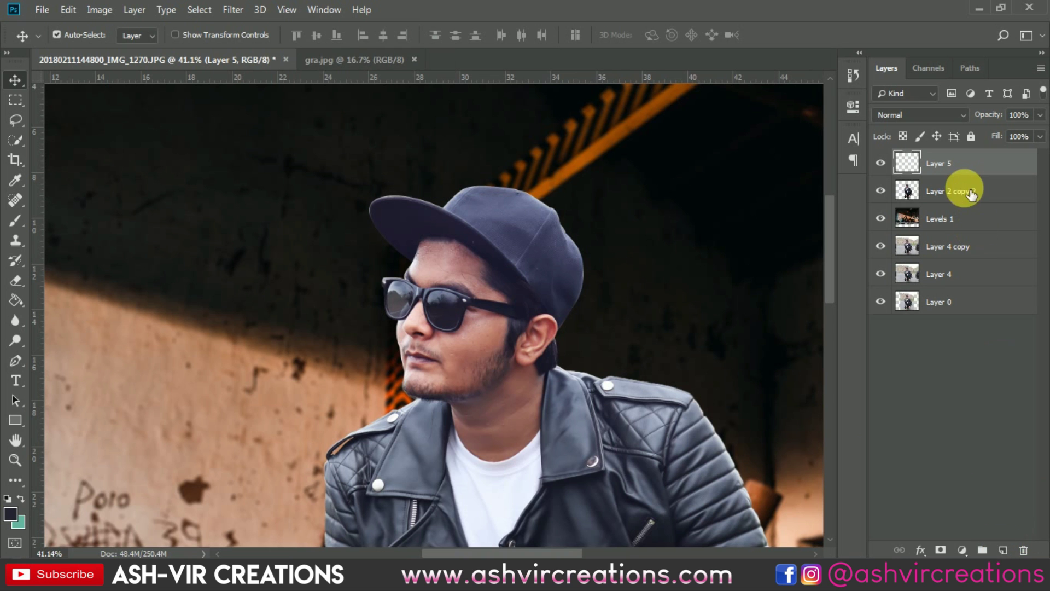
pyautogui.rightClick(966, 166)
pyautogui.click(833, 266)
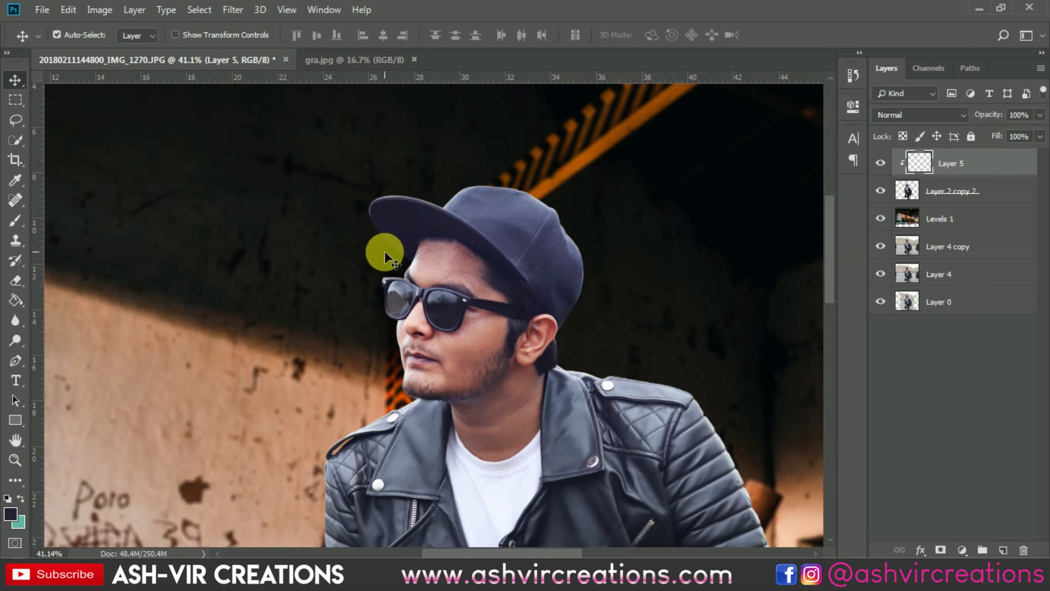
# Step: Set the soft round brush to 58 px and paint dark cap colour over the light fringe along the cap's edges
pyautogui.click(10, 221)
pyautogui.keyDown('alt'); pyautogui.scroll(3, 498, 194); pyautogui.keyUp('alt')
pyautogui.rightClick(533, 216)
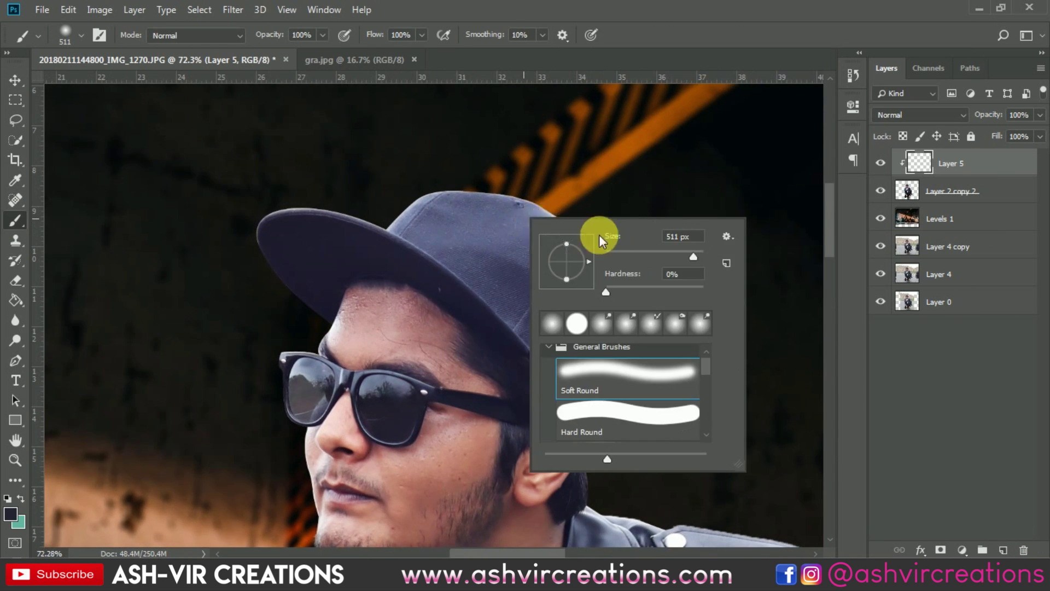
pyautogui.moveTo(624, 251); pyautogui.dragTo(634, 252)
pyautogui.click(290, 227)
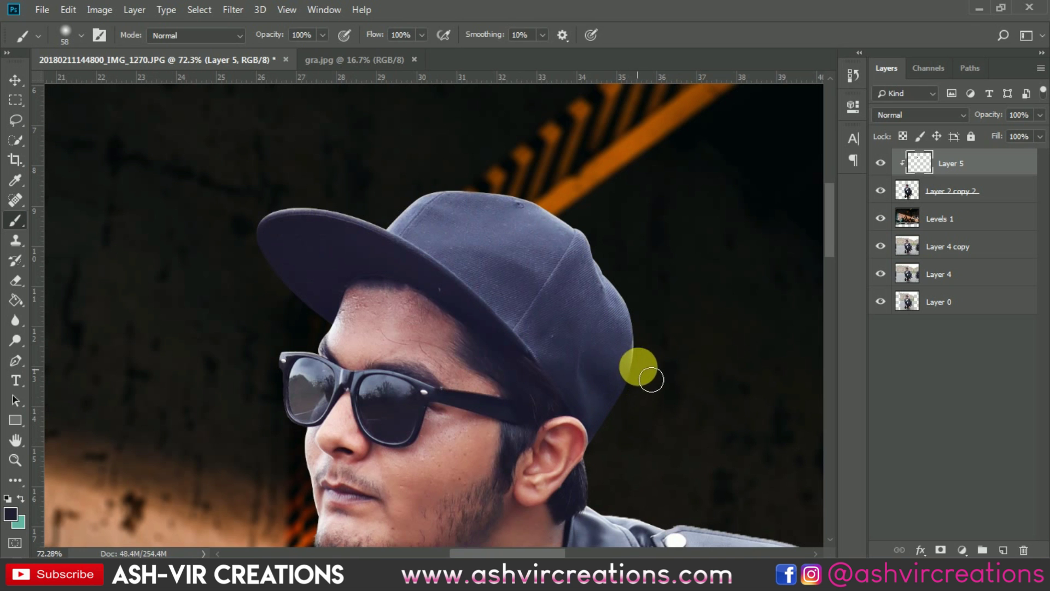
pyautogui.scroll(-5, 680, 305)
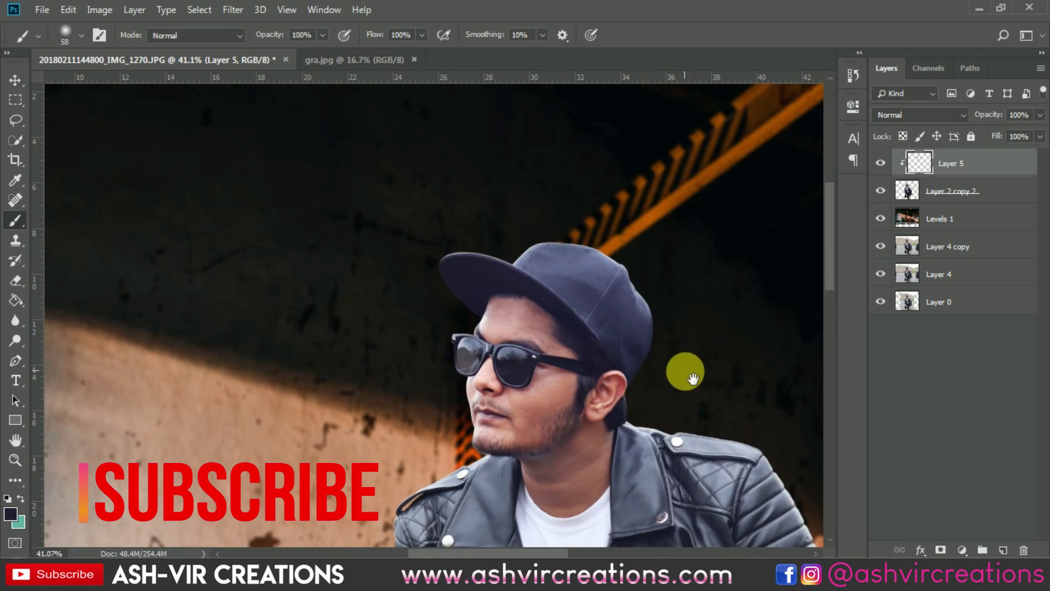
pyautogui.scroll(4, 452, 136)
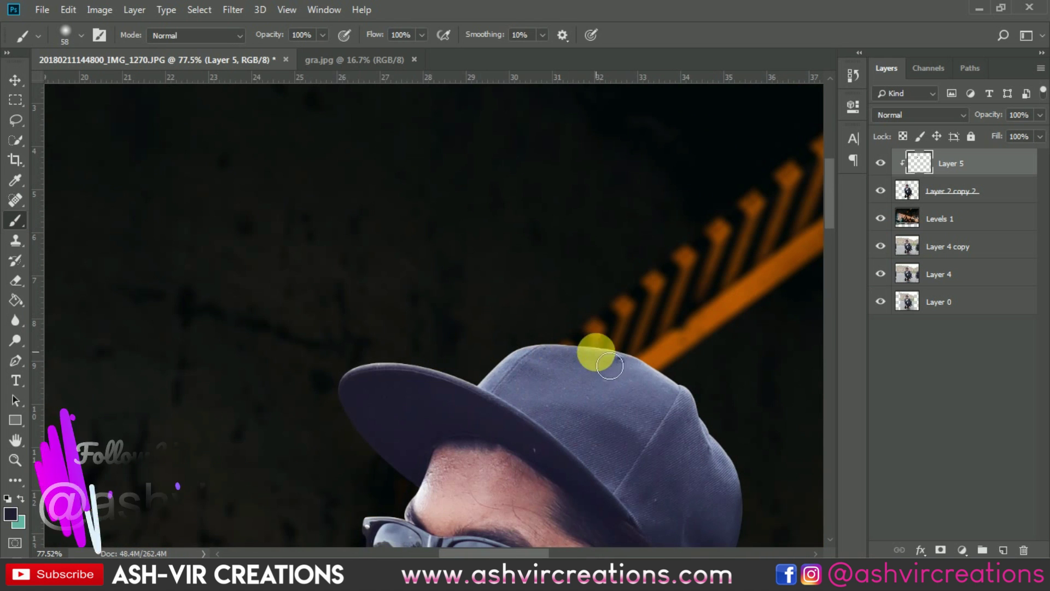
pyautogui.moveTo(673, 417); pyautogui.dragTo(526, 256)
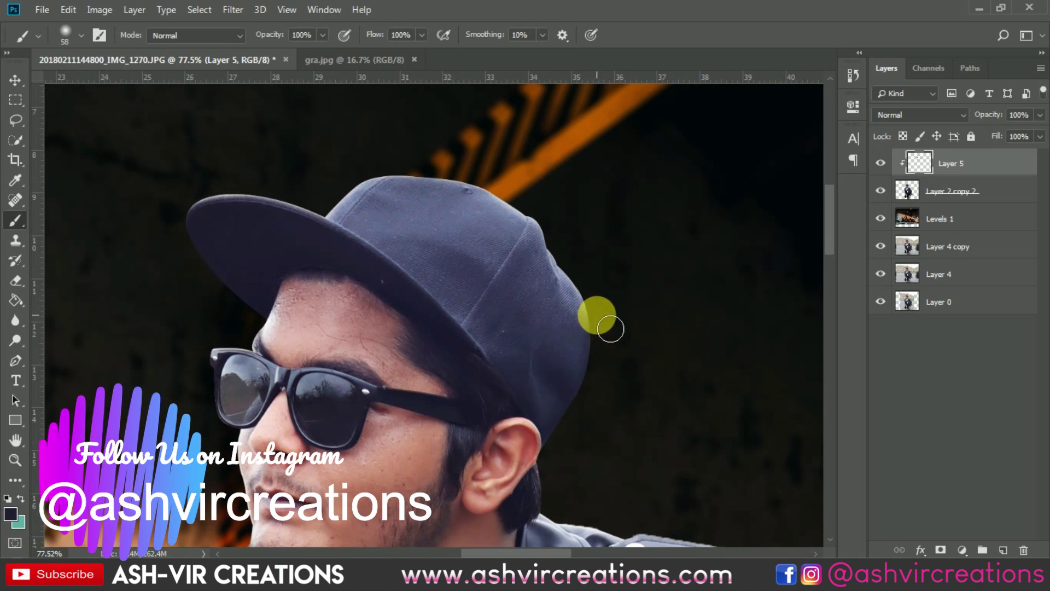
pyautogui.scroll(-5, 605, 258)
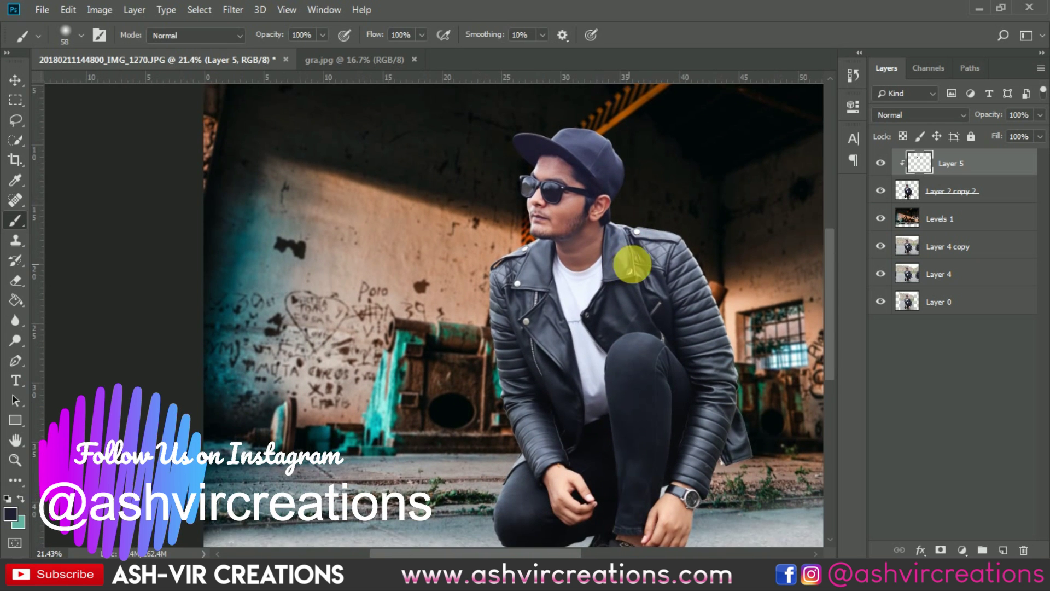
pyautogui.keyDown('ctrl'); pyautogui.click(953, 192); pyautogui.keyUp('ctrl')
pyautogui.rightClick(954, 192)
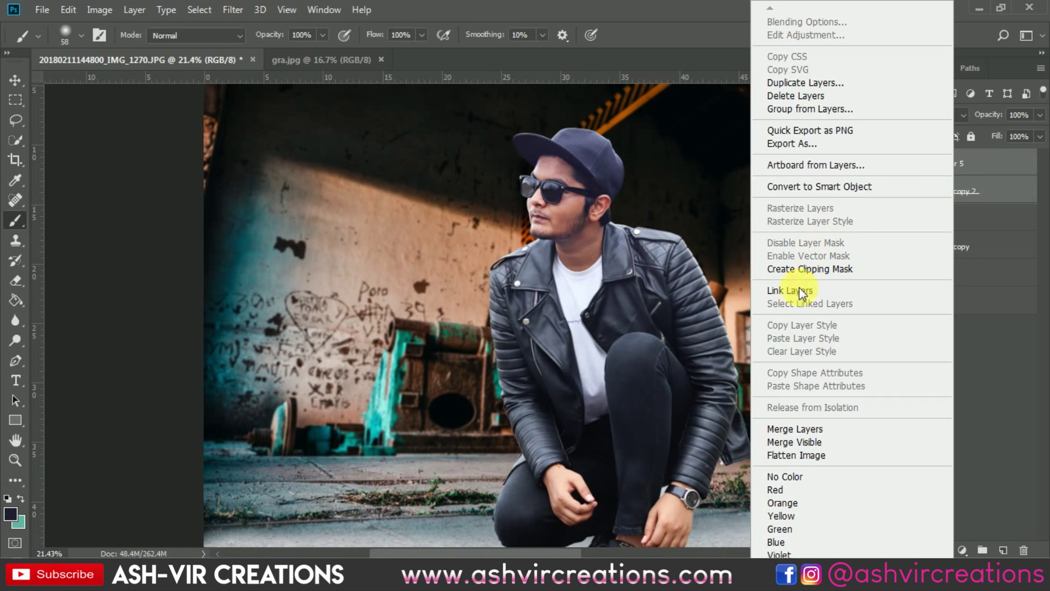
pyautogui.click(641, 396)
pyautogui.scroll(3, 715, 422)
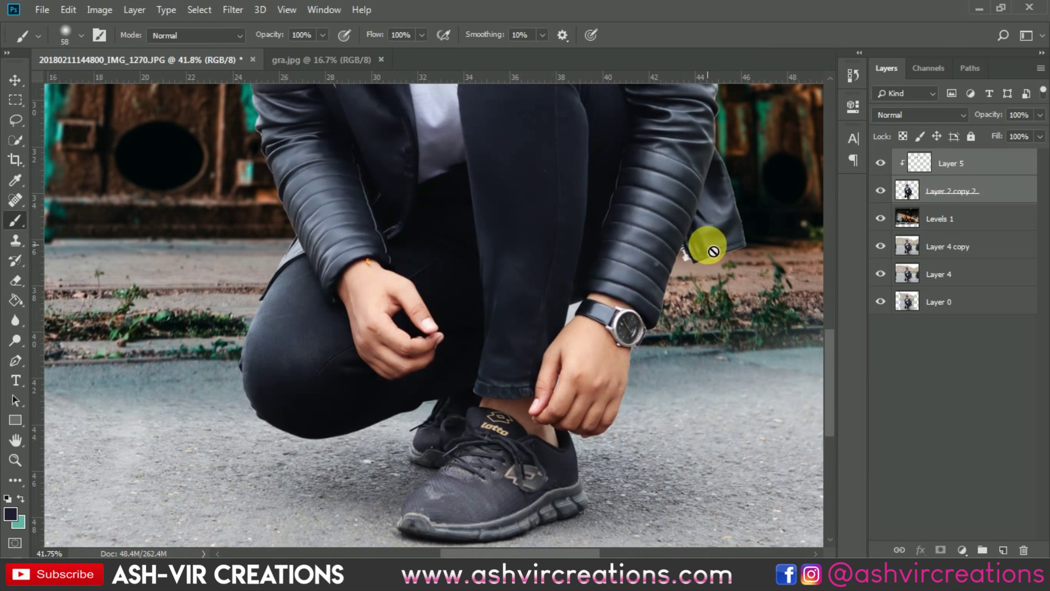
pyautogui.scroll(2, 708, 241)
pyautogui.click(721, 116)
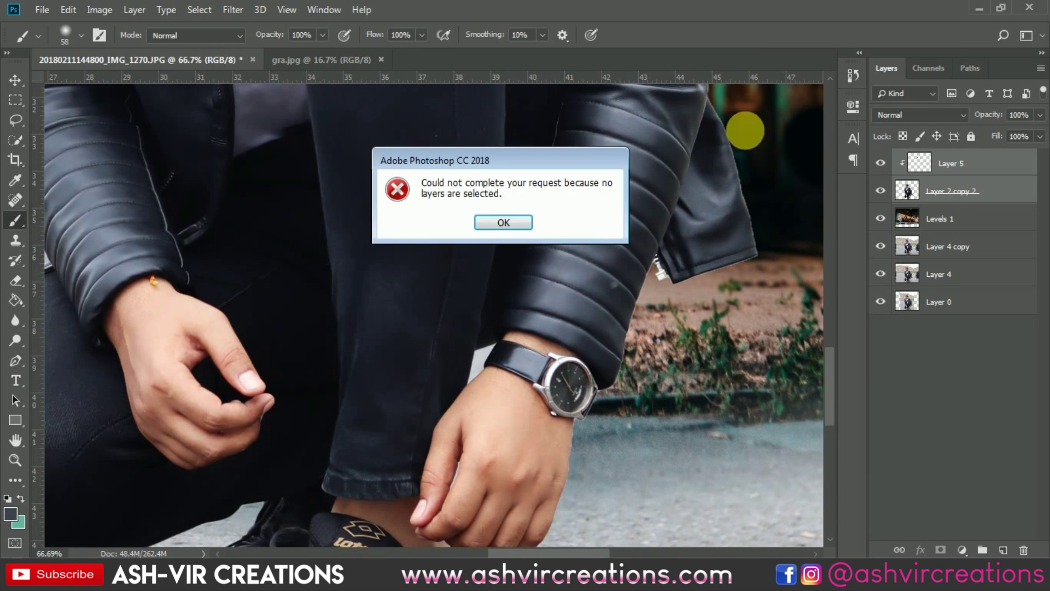
pyautogui.click(503, 223)
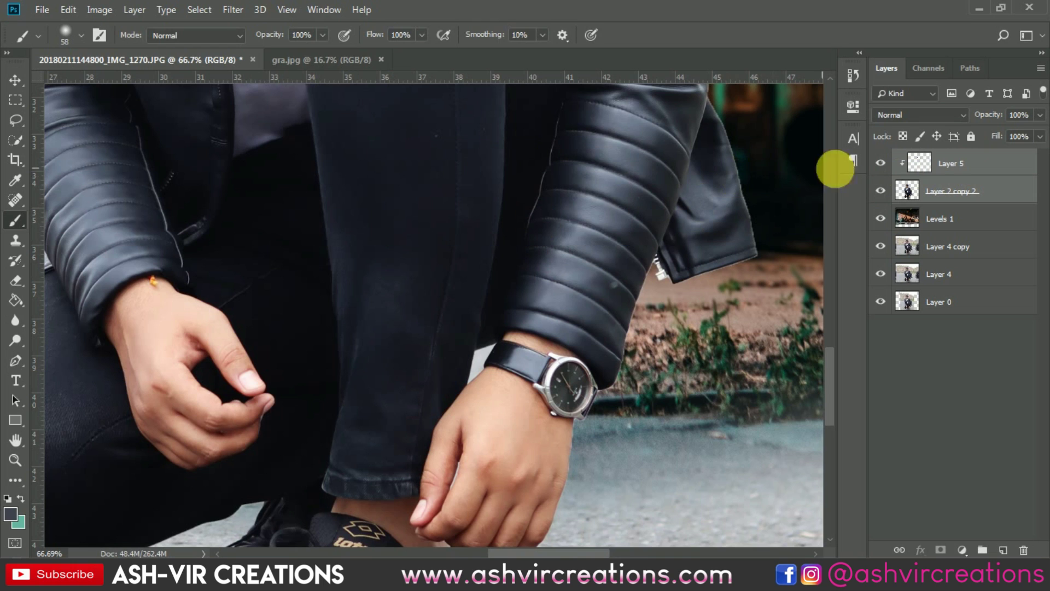
# Step: On Layer 5, paint dark colour over the light edge of the jacket flap above the man's watch
pyautogui.click(948, 162)
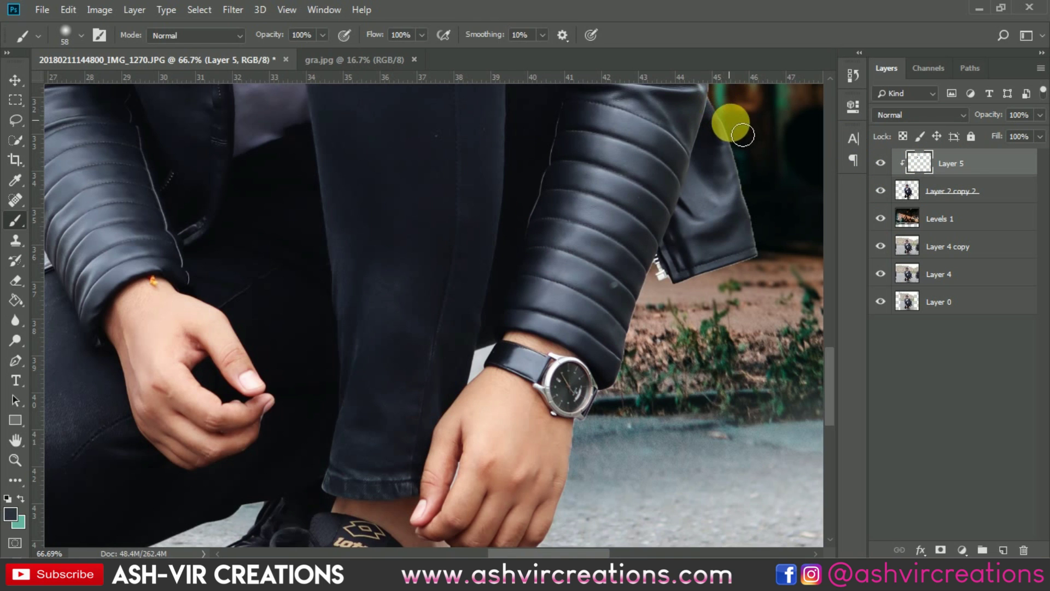
pyautogui.moveTo(743, 135); pyautogui.dragTo(763, 208)
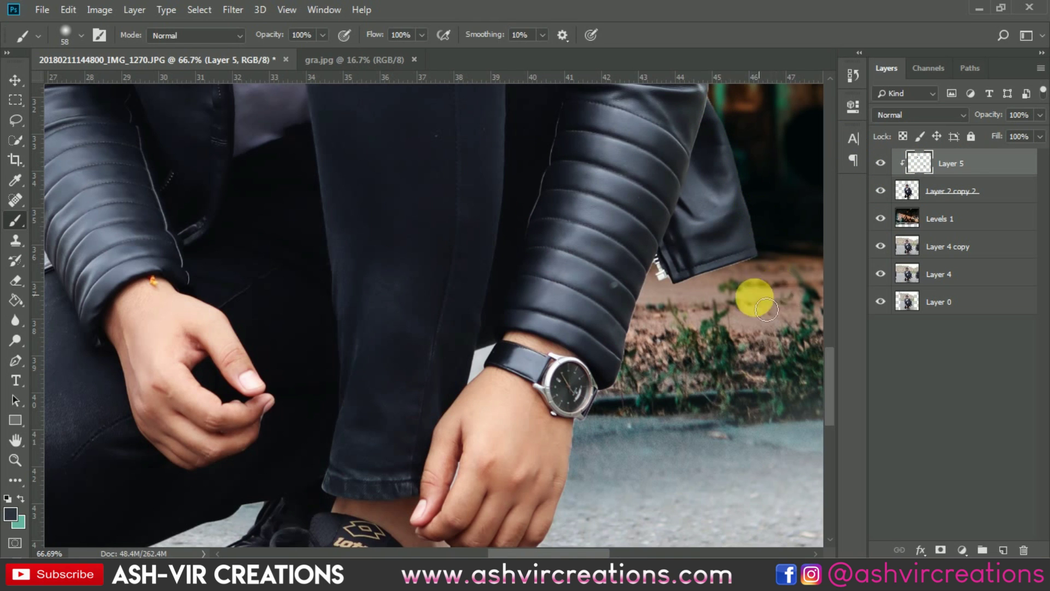
pyautogui.moveTo(757, 281); pyautogui.dragTo(721, 293)
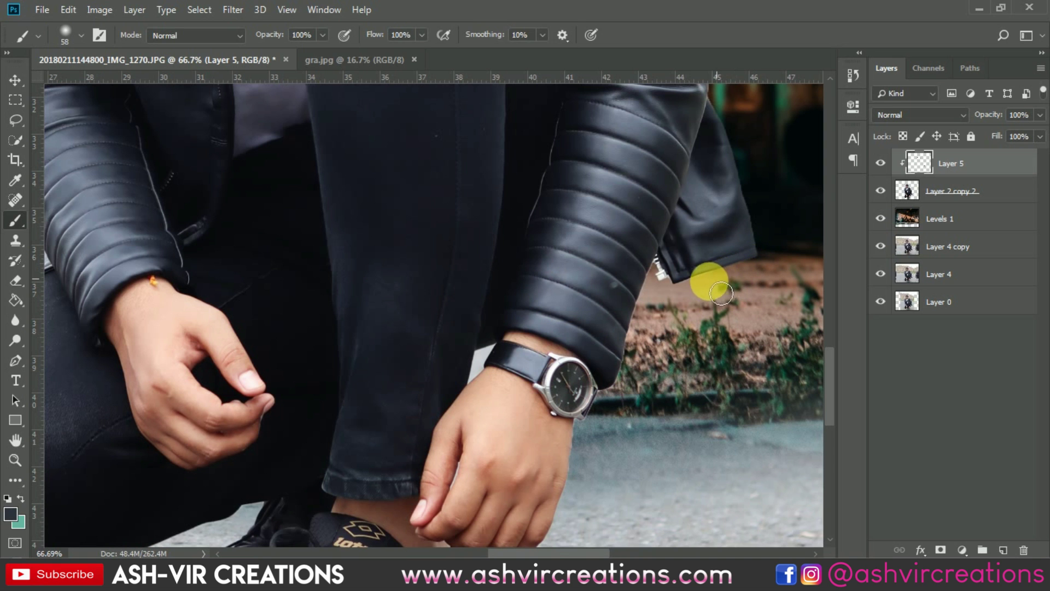
# Step: Paint sampled jacket colours over the light fringe on the outer edge of the sleeve beside the rusty machine
pyautogui.scroll(3, 225, 263)
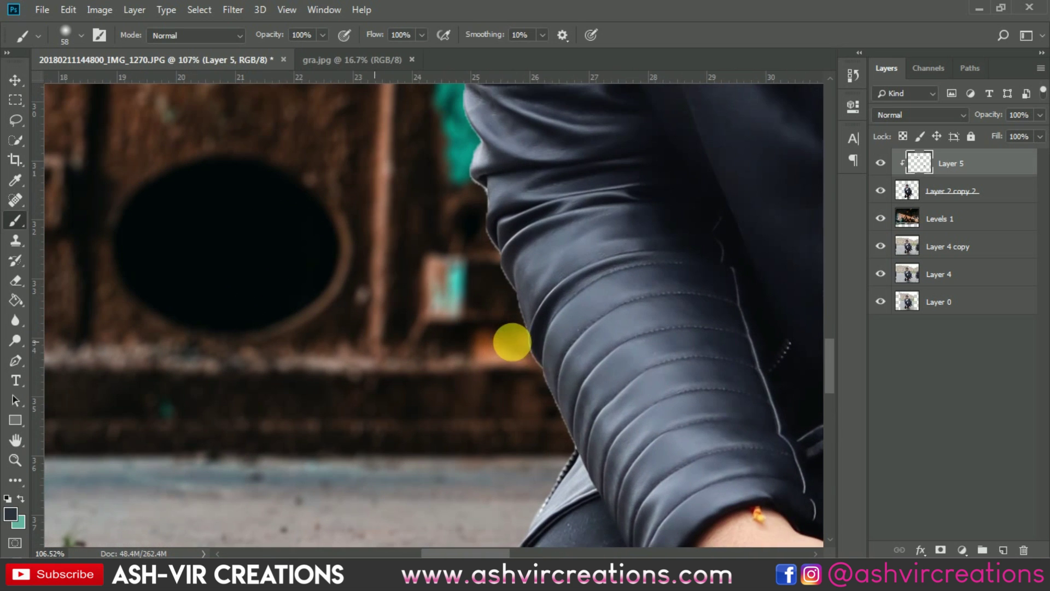
pyautogui.keyDown('alt'); pyautogui.click(551, 384); pyautogui.keyUp('alt')
pyautogui.moveTo(560, 432)
pyautogui.mouseDown()
pyautogui.moveTo(580, 451)
pyautogui.moveTo(534, 375)
pyautogui.moveTo(476, 227)
pyautogui.moveTo(620, 452)
pyautogui.moveTo(575, 499)
pyautogui.moveTo(607, 370)
pyautogui.mouseUp()
pyautogui.keyDown('alt'); pyautogui.click(618, 410); pyautogui.keyUp('alt')
pyautogui.moveTo(539, 87); pyautogui.dragTo(618, 257)
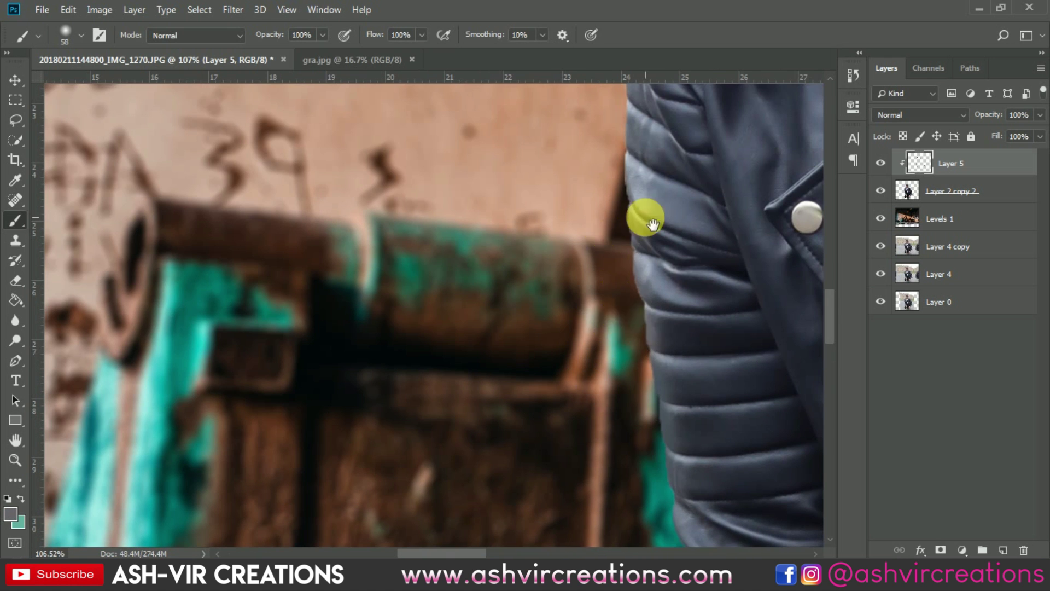
# Step: Touch up the upper sleeve and shoulder edges of the jacket with the brush reduced to 15 px
pyautogui.moveTo(653, 224)
pyautogui.mouseDown()
pyautogui.moveTo(626, 399)
pyautogui.moveTo(539, 445)
pyautogui.moveTo(617, 520)
pyautogui.moveTo(480, 356)
pyautogui.moveTo(553, 223)
pyautogui.mouseUp()
pyautogui.scroll(2, 539, 445)
pyautogui.scroll(-3, 511, 182)
pyautogui.scroll(-3, 541, 176)
pyautogui.hscroll(5, 542, 176)
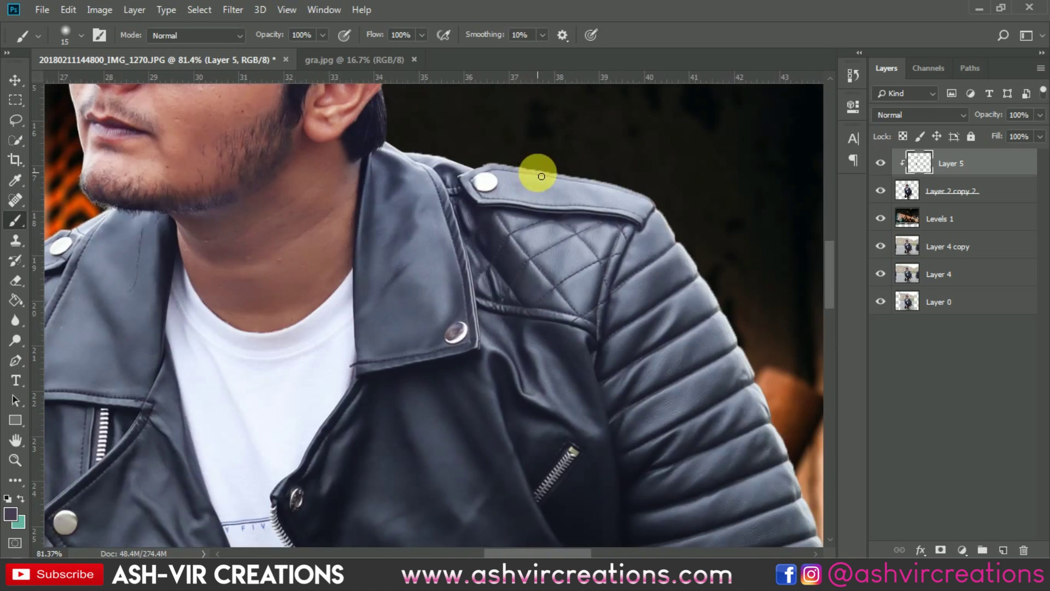
# Step: Merge the clipped paint layer, Layer 5, with the man's layer, Layer 2 copy 2
pyautogui.hotkey('ctrl', '0')
pyautogui.rightClick(966, 190)
pyautogui.click(793, 426)
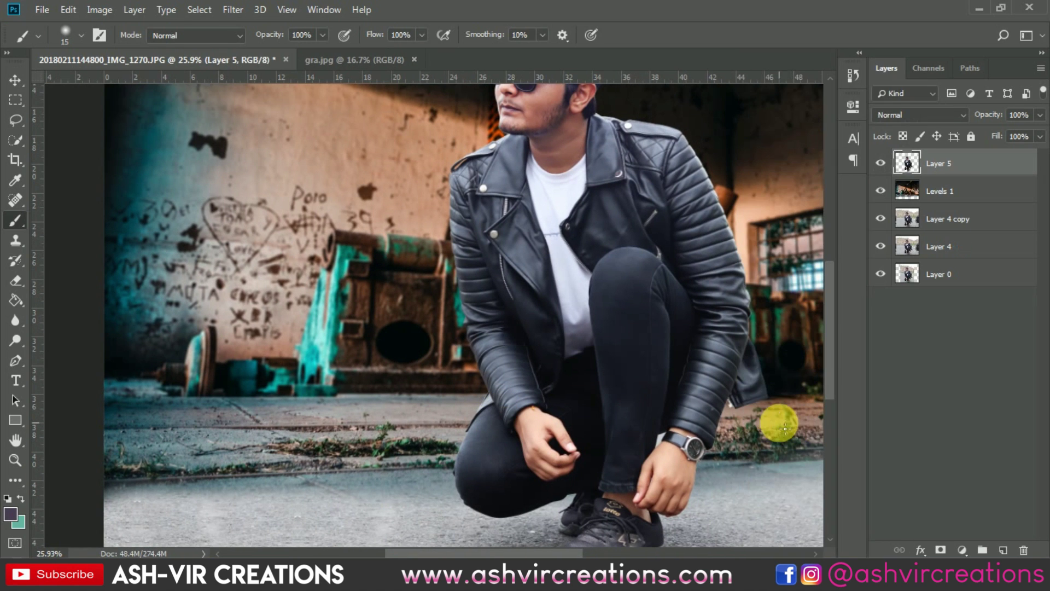
# Step: With the Blur tool at 45 px and 100% strength, soften the cutout edge of the jacket hem and lower sleeve
pyautogui.click(15, 320)
pyautogui.click(65, 320)
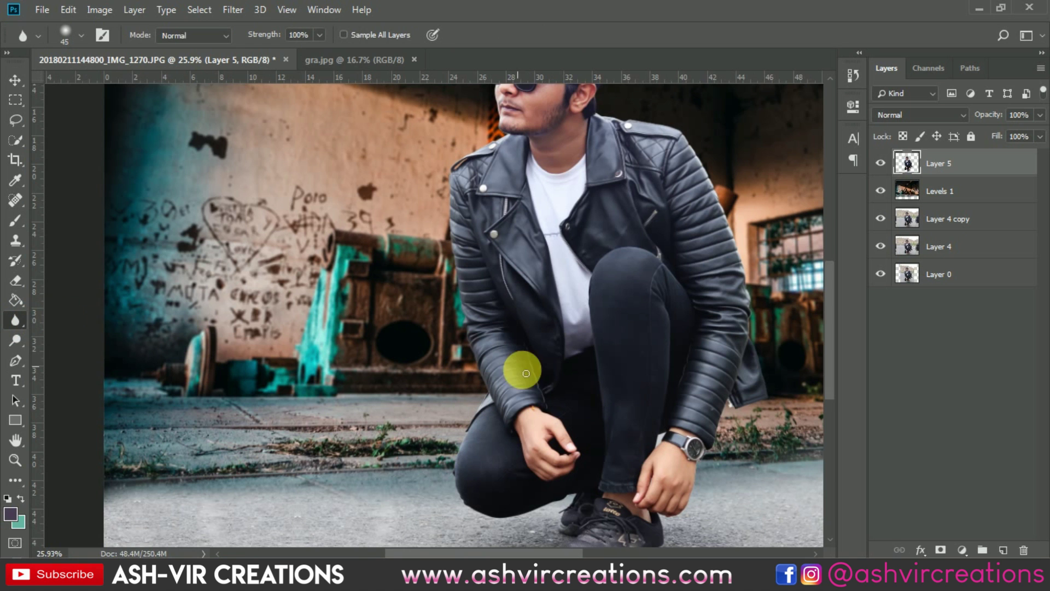
pyautogui.scroll(5, 526, 373)
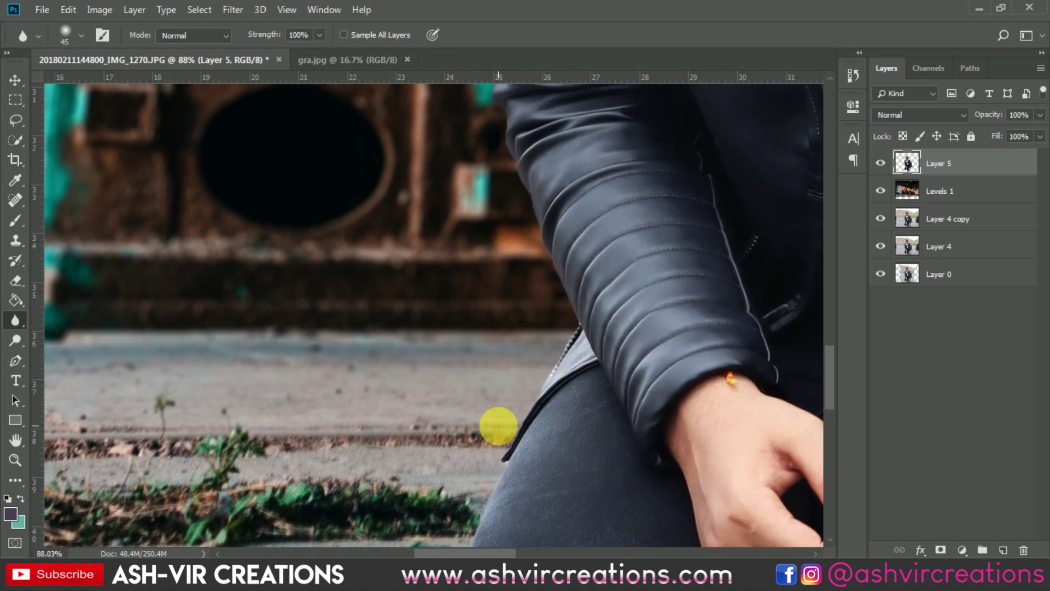
pyautogui.moveTo(498, 426)
pyautogui.mouseDown()
pyautogui.moveTo(502, 495)
pyautogui.moveTo(571, 351)
pyautogui.moveTo(575, 315)
pyautogui.moveTo(548, 234)
pyautogui.moveTo(614, 415)
pyautogui.moveTo(602, 414)
pyautogui.moveTo(552, 212)
pyautogui.moveTo(615, 468)
pyautogui.moveTo(590, 376)
pyautogui.mouseUp()
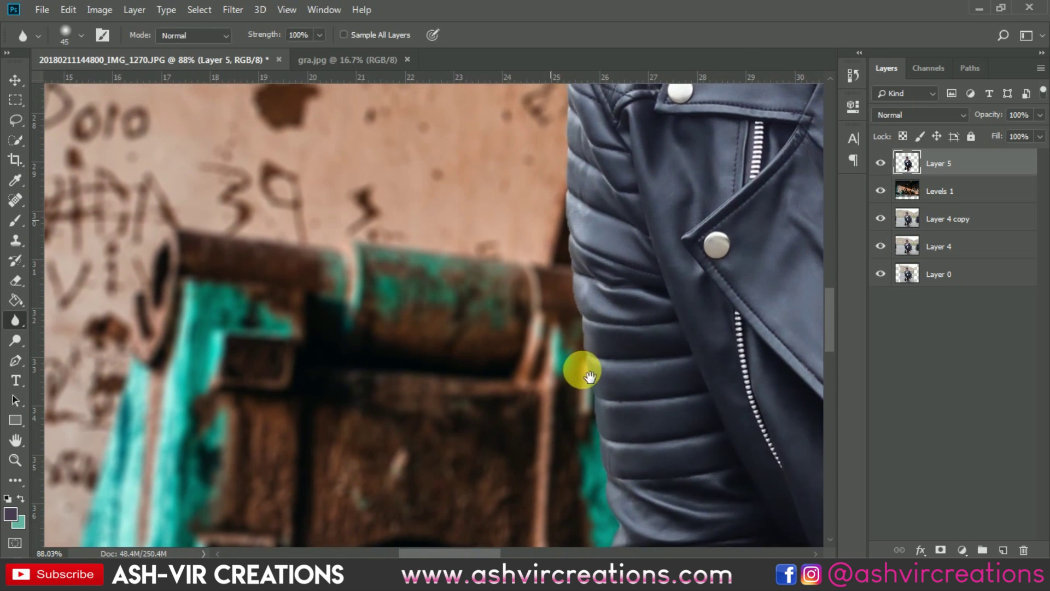
# Step: Blur the cutout edge of the upper sleeve from the rusty machine up to the shoulder
pyautogui.rightClick(590, 376)
pyautogui.doubleClick(633, 469)
pyautogui.scroll(3, 589, 421)
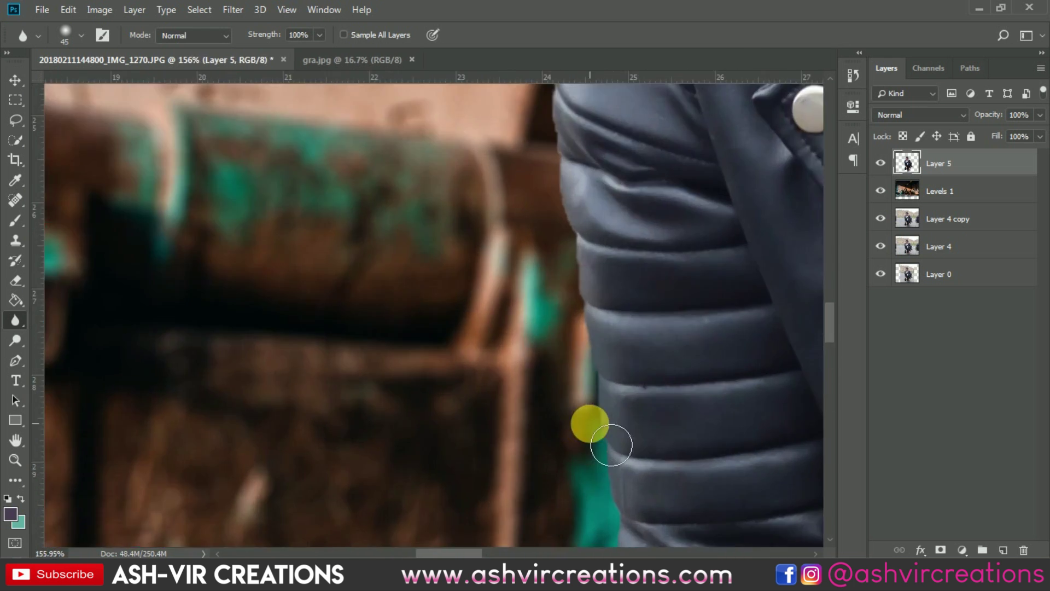
pyautogui.moveTo(558, 223); pyautogui.dragTo(607, 499)
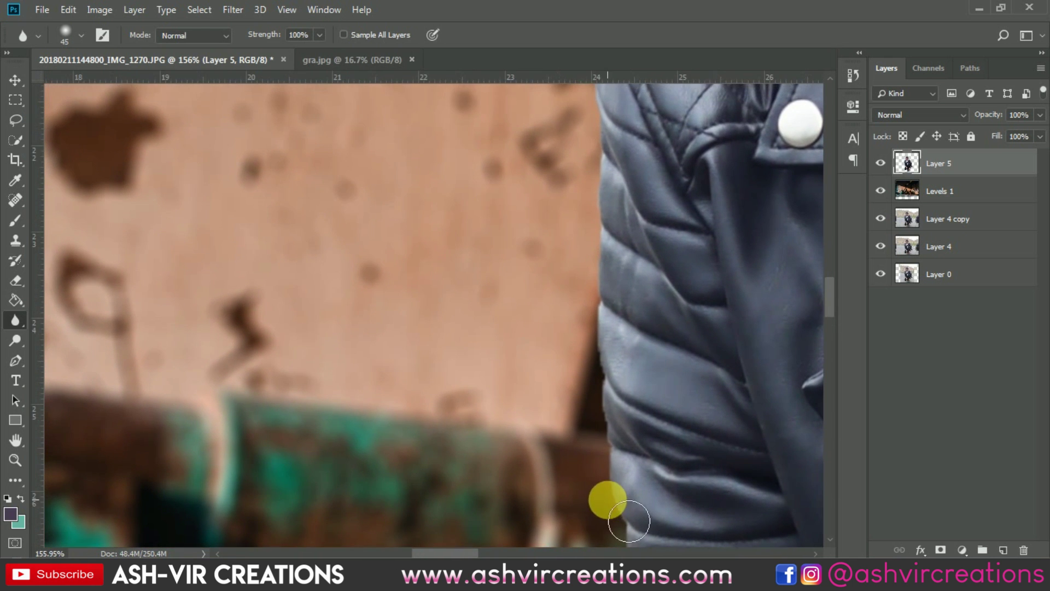
pyautogui.scroll(5, 596, 361)
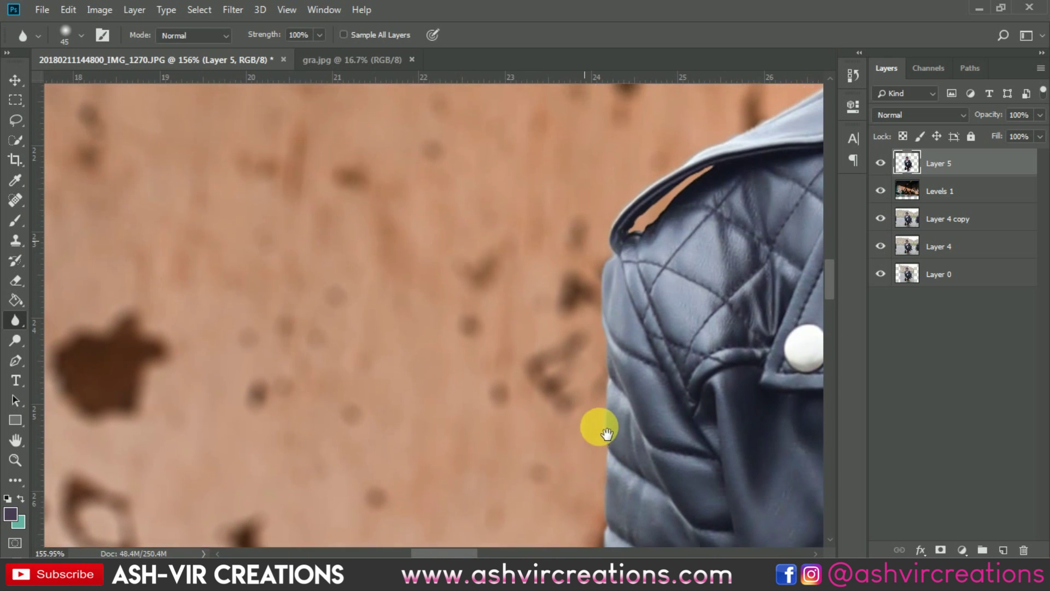
# Step: Reduce the Blur tool to 25 px and soften the cutout edge along the man's face and chin
pyautogui.moveTo(620, 450)
pyautogui.mouseDown()
pyautogui.moveTo(608, 318)
pyautogui.moveTo(634, 222)
pyautogui.moveTo(663, 250)
pyautogui.moveTo(702, 210)
pyautogui.moveTo(741, 200)
pyautogui.moveTo(418, 379)
pyautogui.moveTo(417, 396)
pyautogui.moveTo(344, 408)
pyautogui.moveTo(441, 344)
pyautogui.moveTo(637, 259)
pyautogui.moveTo(557, 268)
pyautogui.moveTo(589, 260)
pyautogui.moveTo(328, 486)
pyautogui.moveTo(375, 552)
pyautogui.mouseUp()
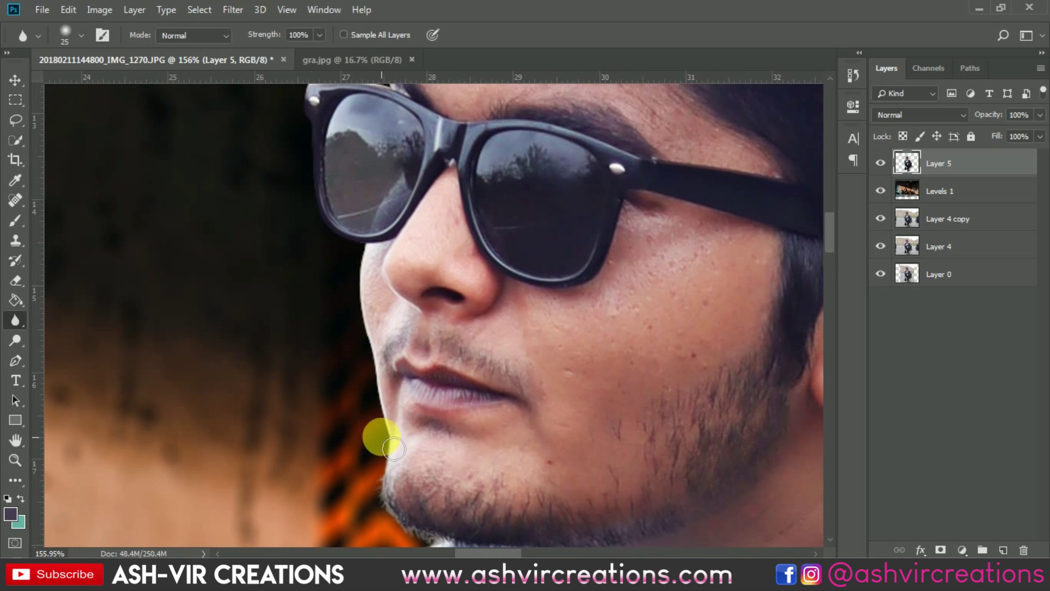
pyautogui.moveTo(387, 409)
pyautogui.mouseDown()
pyautogui.moveTo(352, 291)
pyautogui.moveTo(368, 248)
pyautogui.moveTo(513, 382)
pyautogui.mouseUp()
pyautogui.moveTo(513, 382)
pyautogui.mouseDown()
pyautogui.moveTo(479, 373)
pyautogui.moveTo(451, 329)
pyautogui.moveTo(439, 225)
pyautogui.moveTo(457, 190)
pyautogui.moveTo(524, 202)
pyautogui.moveTo(549, 148)
pyautogui.moveTo(542, 161)
pyautogui.moveTo(525, 151)
pyautogui.moveTo(622, 340)
pyautogui.mouseUp()
# Step: Blur the cutout edge around the brim of the man's cap
pyautogui.click(552, 259)
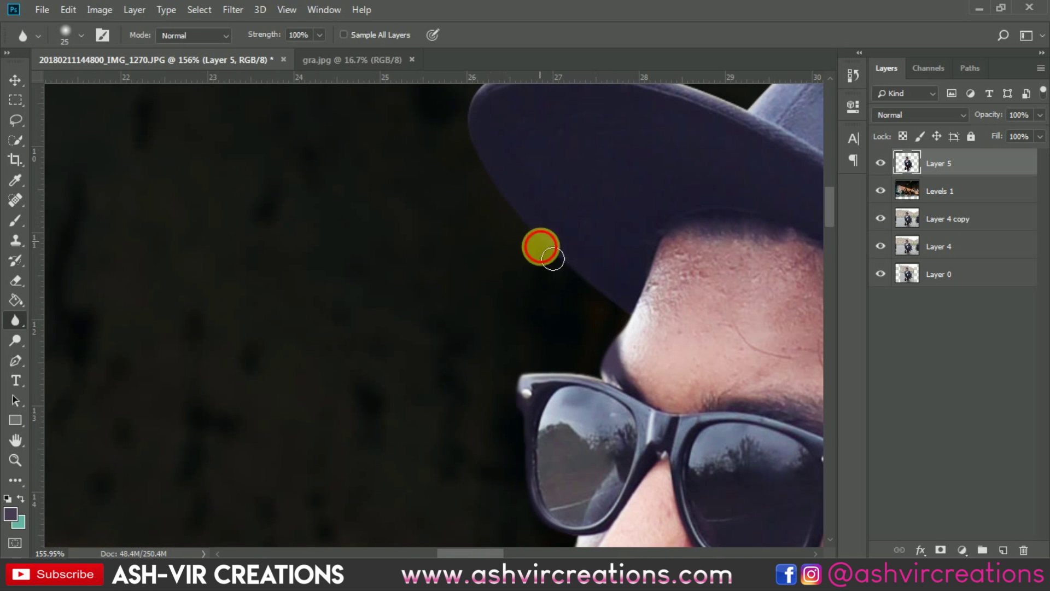
pyautogui.moveTo(552, 259)
pyautogui.mouseDown()
pyautogui.moveTo(588, 414)
pyautogui.moveTo(615, 386)
pyautogui.moveTo(647, 438)
pyautogui.mouseUp()
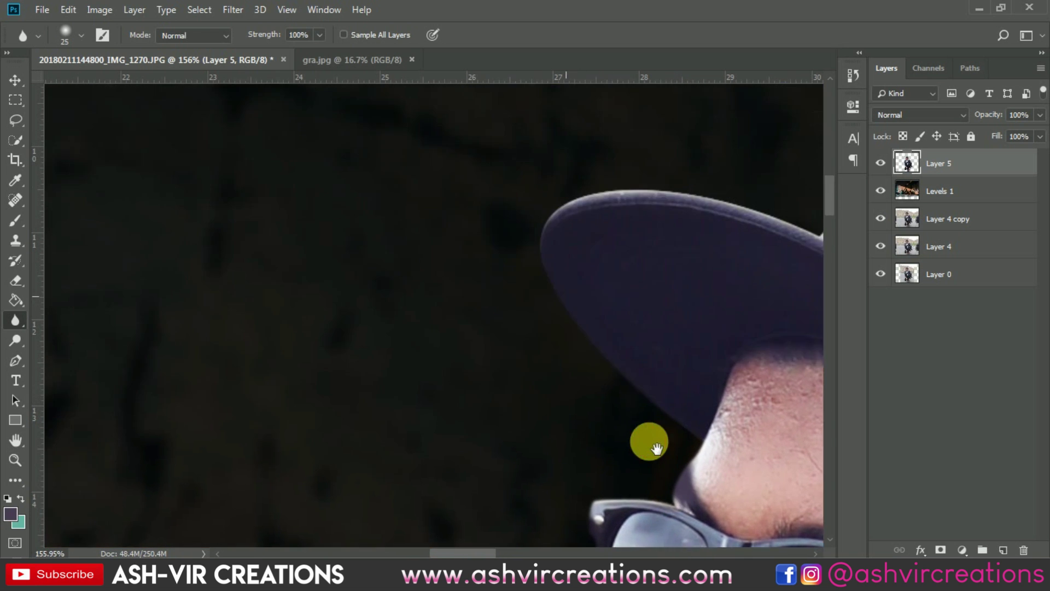
pyautogui.moveTo(614, 376)
pyautogui.mouseDown()
pyautogui.moveTo(573, 307)
pyautogui.moveTo(579, 256)
pyautogui.moveTo(660, 233)
pyautogui.moveTo(583, 233)
pyautogui.moveTo(744, 443)
pyautogui.moveTo(531, 329)
pyautogui.moveTo(380, 285)
pyautogui.moveTo(508, 336)
pyautogui.moveTo(604, 534)
pyautogui.moveTo(572, 275)
pyautogui.moveTo(557, 316)
pyautogui.moveTo(552, 503)
pyautogui.moveTo(359, 481)
pyautogui.mouseUp()
pyautogui.scroll(3, 358, 481)
pyautogui.rightClick(15, 139)
pyautogui.click(93, 156)
pyautogui.click(15, 321)
# Step: Examine how the man's softened edges blend with the warehouse across the whole composite
pyautogui.scroll(-6, 363, 206)
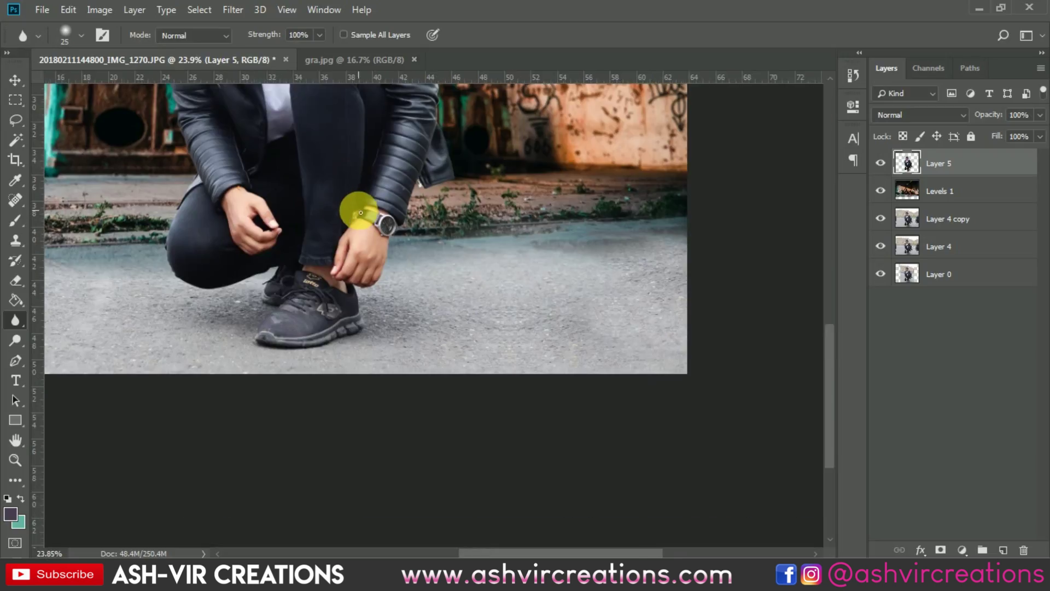
pyautogui.press('v')
pyautogui.scroll(1, 480, 304)
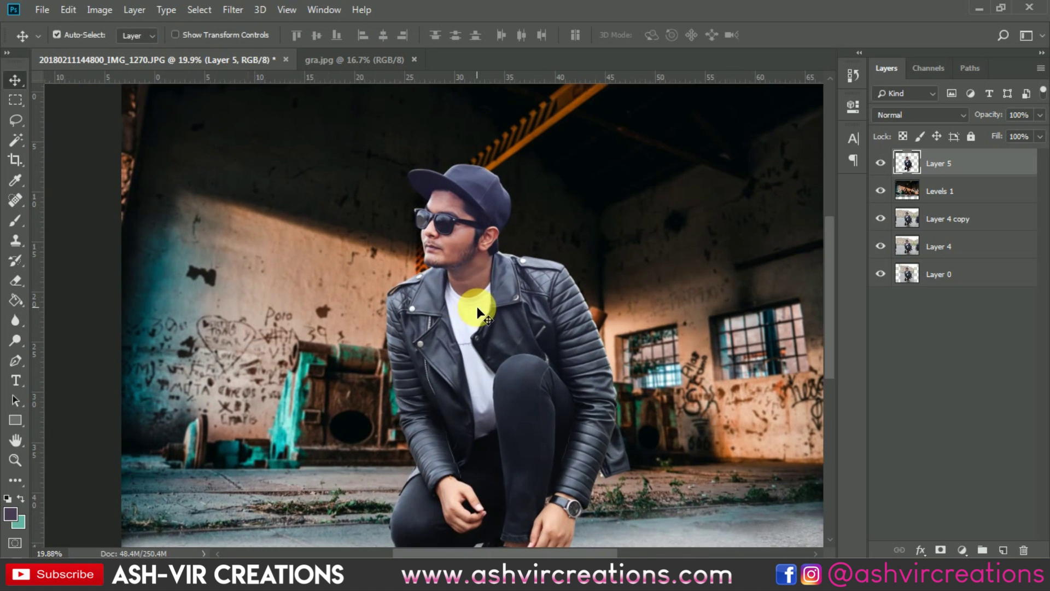
pyautogui.scroll(-2, 519, 218)
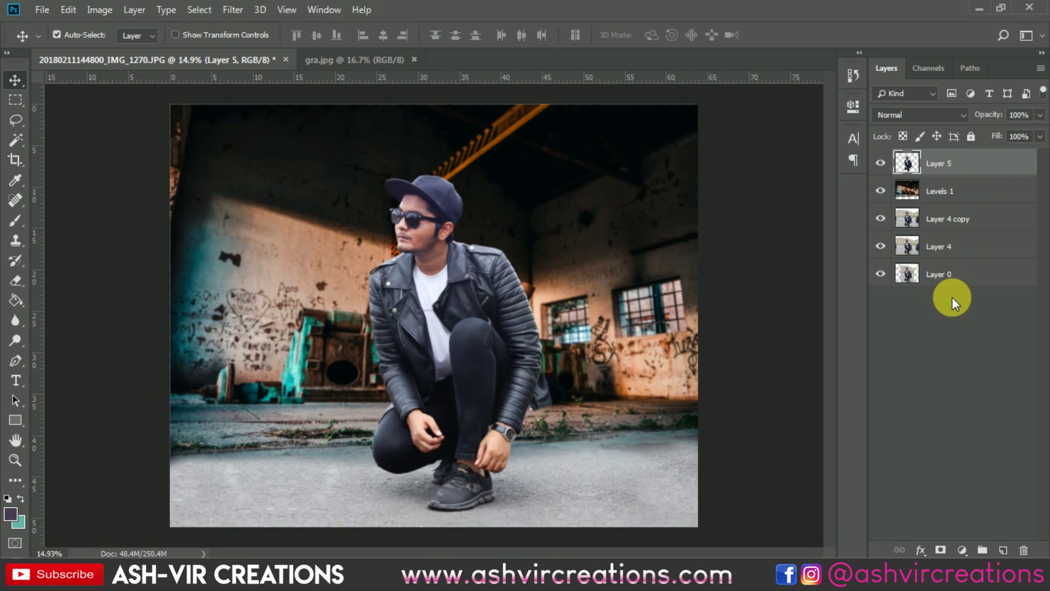
pyautogui.scroll(2, 177, 349)
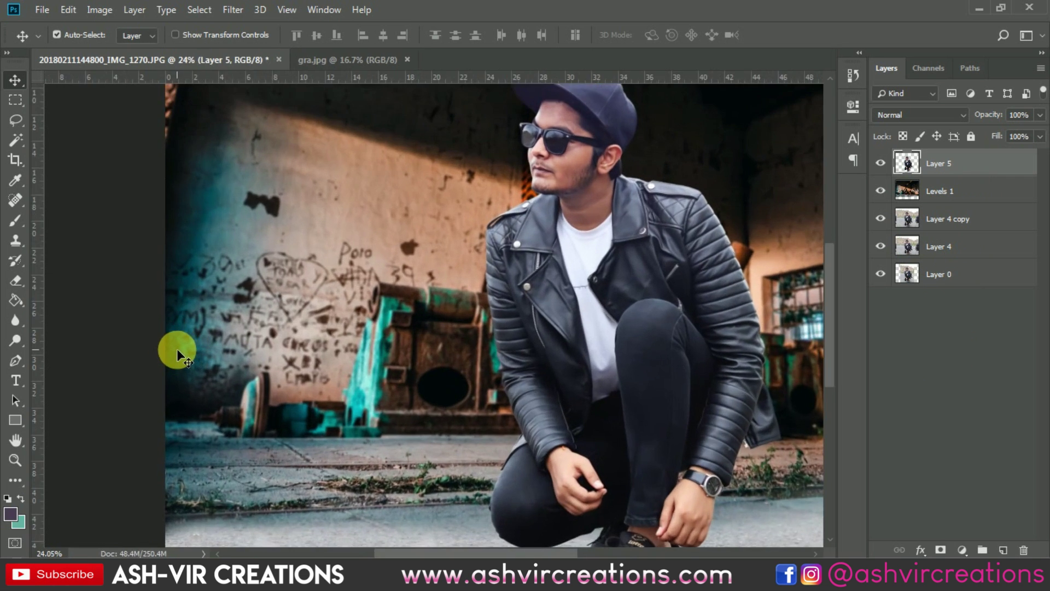
pyautogui.scroll(-3, 178, 348)
pyautogui.scroll(1, 487, 309)
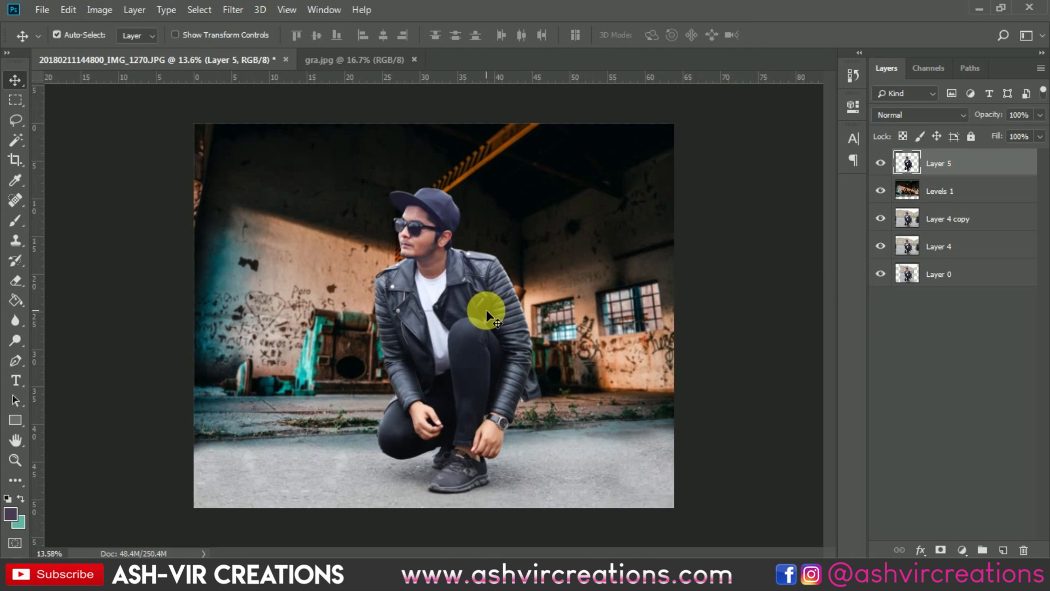
pyautogui.keyDown('shift'); pyautogui.click(972, 245); pyautogui.keyUp('shift')
pyautogui.rightClick(962, 244)
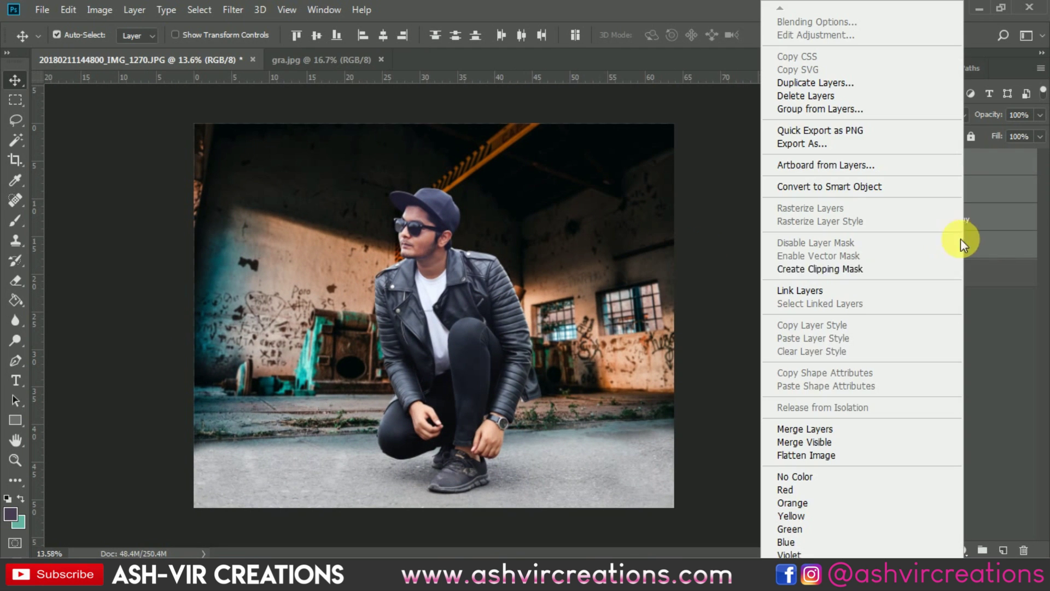
pyautogui.click(822, 427)
pyautogui.scroll(2, 398, 166)
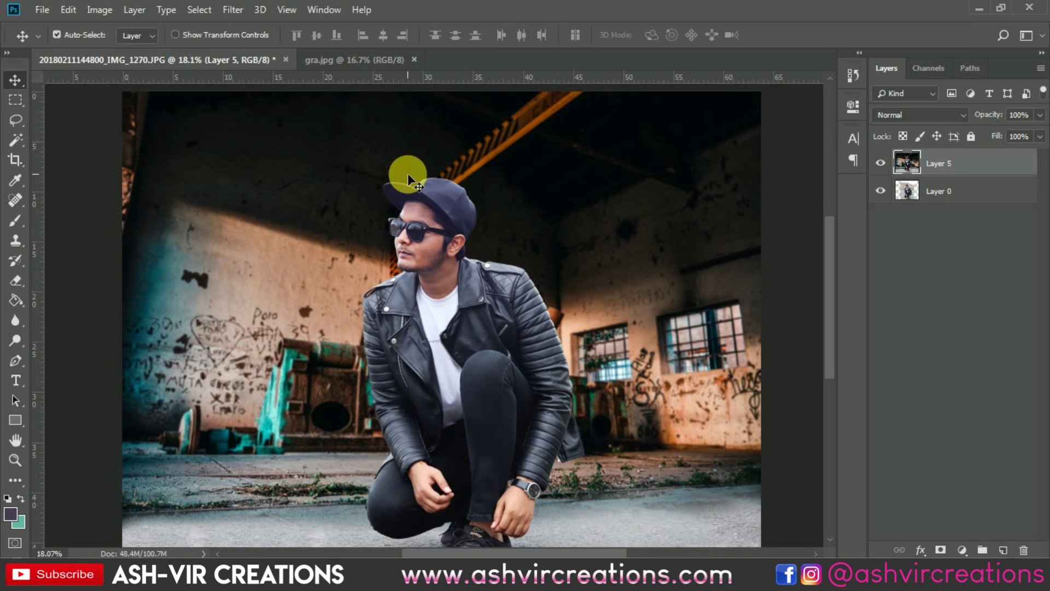
pyautogui.hotkey('ctrl', 'z')
# Step: Add a new empty layer above Layer 5 and clip it to Layer 5
pyautogui.scroll(5, 408, 172)
pyautogui.scroll(8, 381, 410)
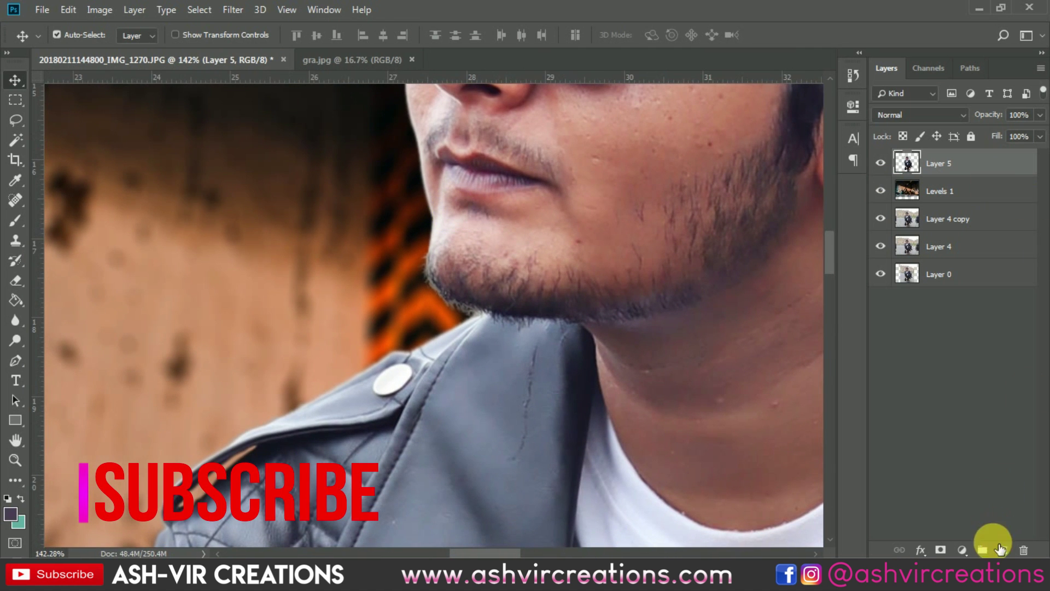
pyautogui.click(999, 549)
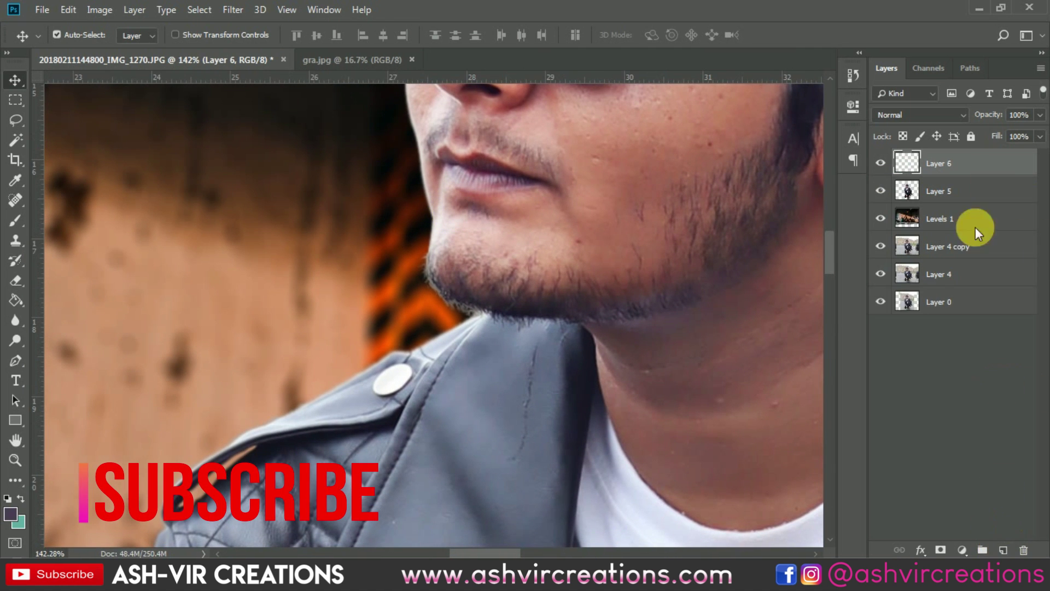
pyautogui.keyDown('alt'); pyautogui.click(969, 179); pyautogui.keyUp('alt')
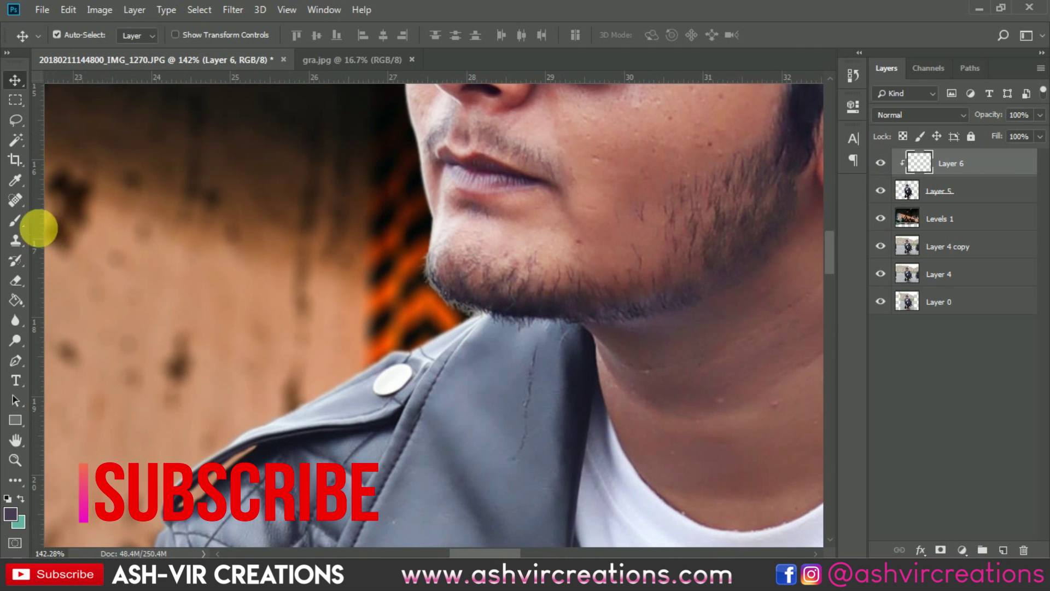
# Step: Paint over the light fringe along the chin and beard edge with a dark 15 px brush on the clipped layer
pyautogui.press('b')
pyautogui.scroll(3, 438, 282)
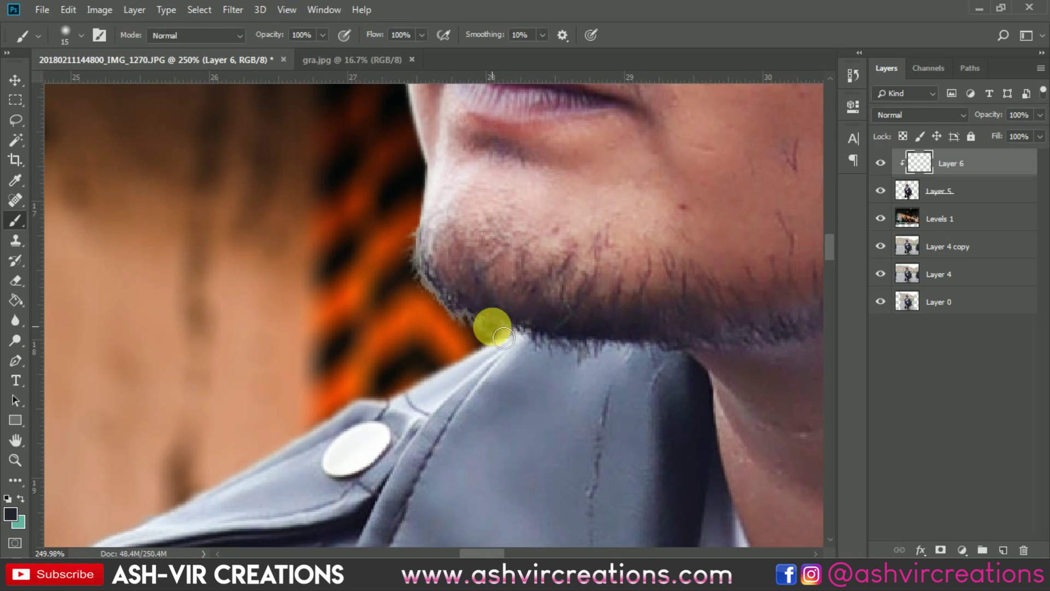
pyautogui.moveTo(503, 338)
pyautogui.mouseDown()
pyautogui.moveTo(475, 336)
pyautogui.moveTo(435, 311)
pyautogui.moveTo(417, 241)
pyautogui.moveTo(471, 337)
pyautogui.moveTo(415, 286)
pyautogui.moveTo(483, 349)
pyautogui.mouseUp()
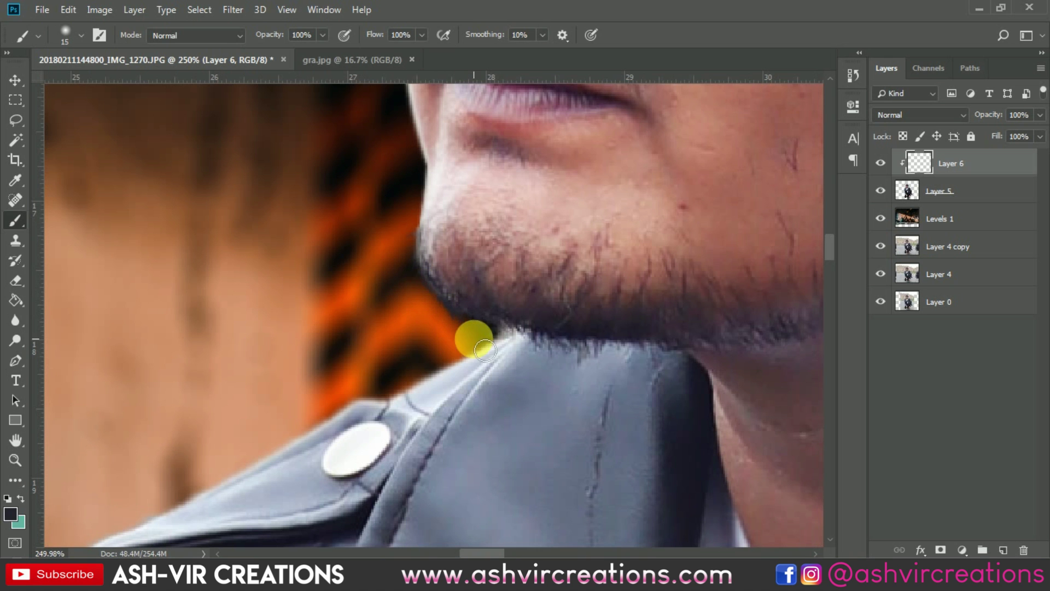
pyautogui.scroll(-10, 644, 339)
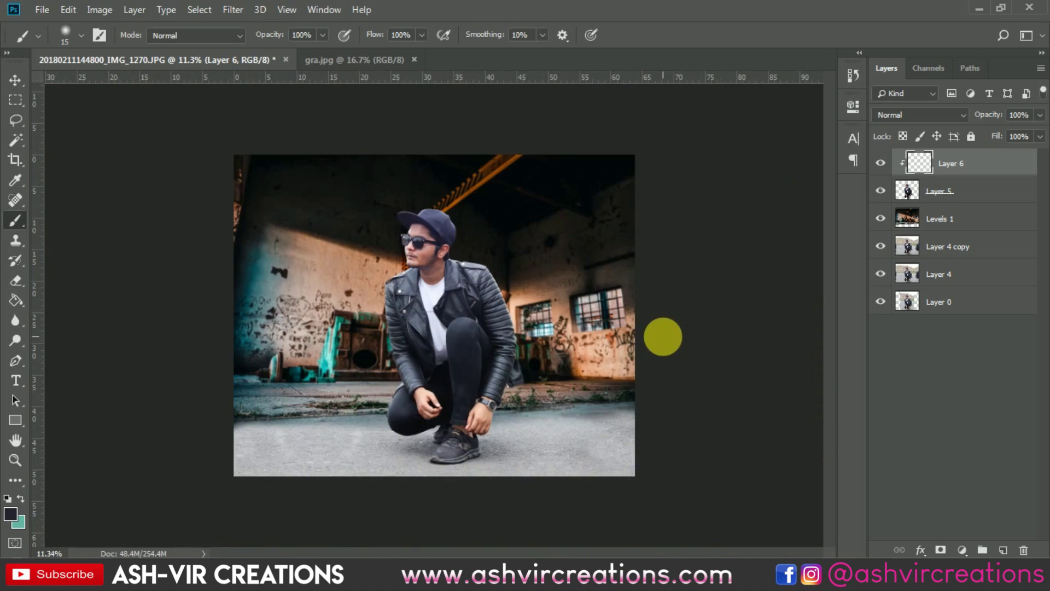
# Step: Merge Layer 6, Layer 5, Levels 1, Layer 4 copy and Layer 4 into one layer, leaving out Layer 0
pyautogui.press('v')
pyautogui.scroll(1, 664, 337)
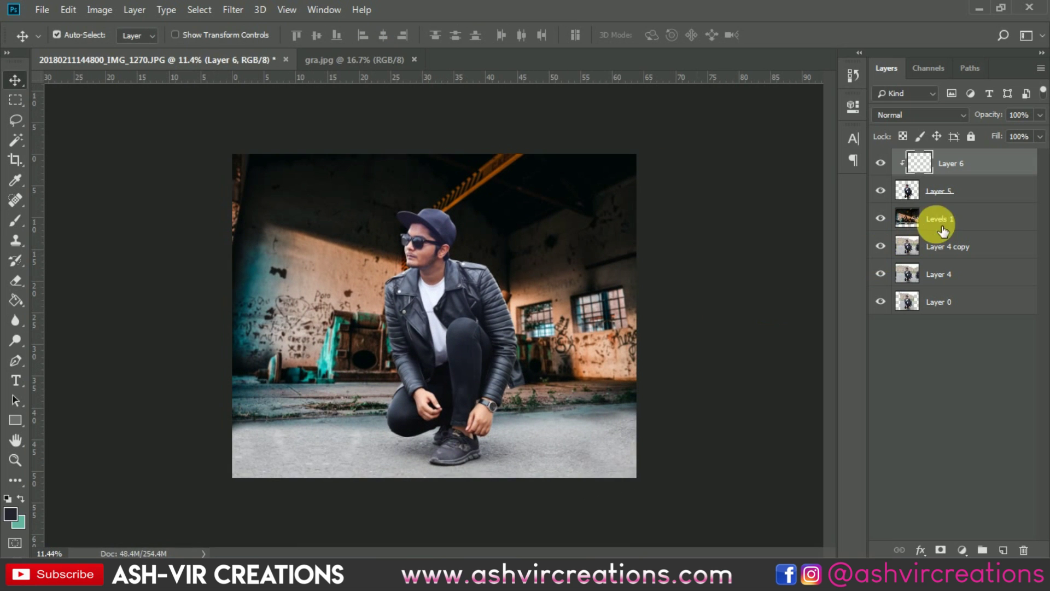
pyautogui.keyDown('shift'); pyautogui.click(945, 270); pyautogui.keyUp('shift')
pyautogui.rightClick(944, 270)
pyautogui.click(781, 428)
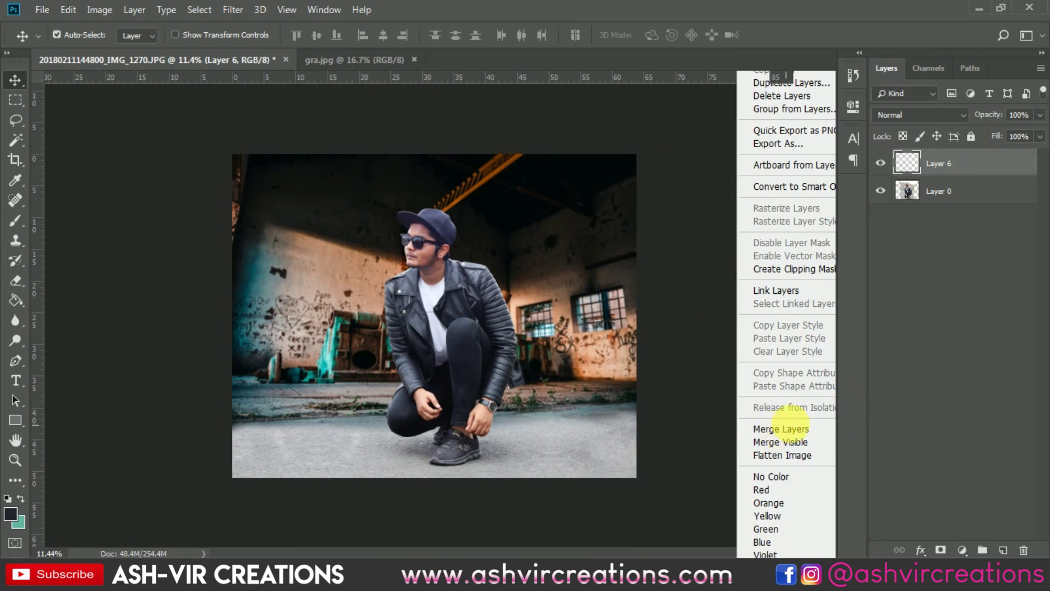
pyautogui.click(25, 161)
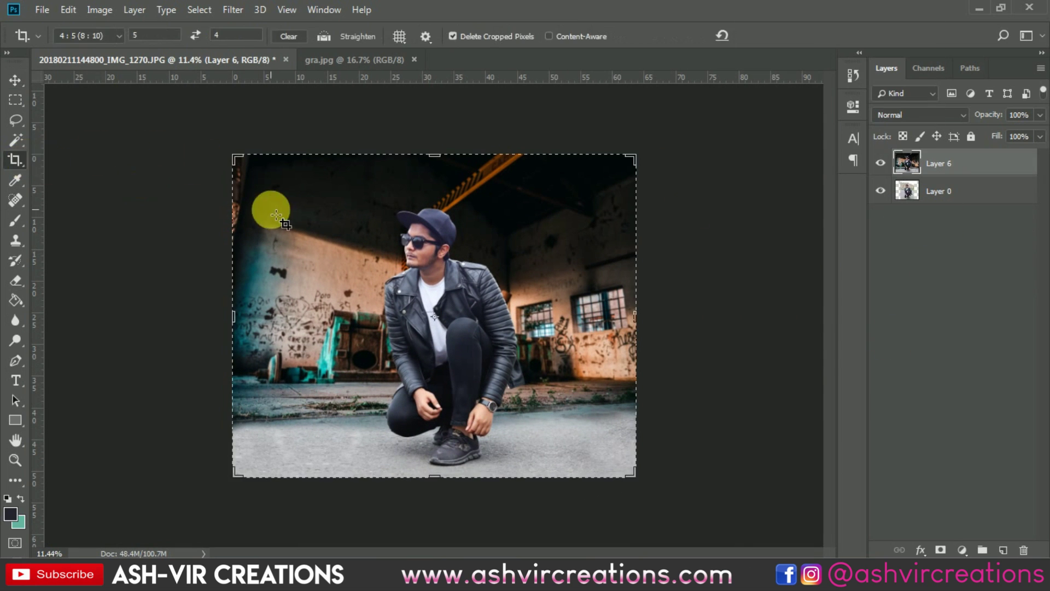
pyautogui.click(281, 211)
pyautogui.press('v')
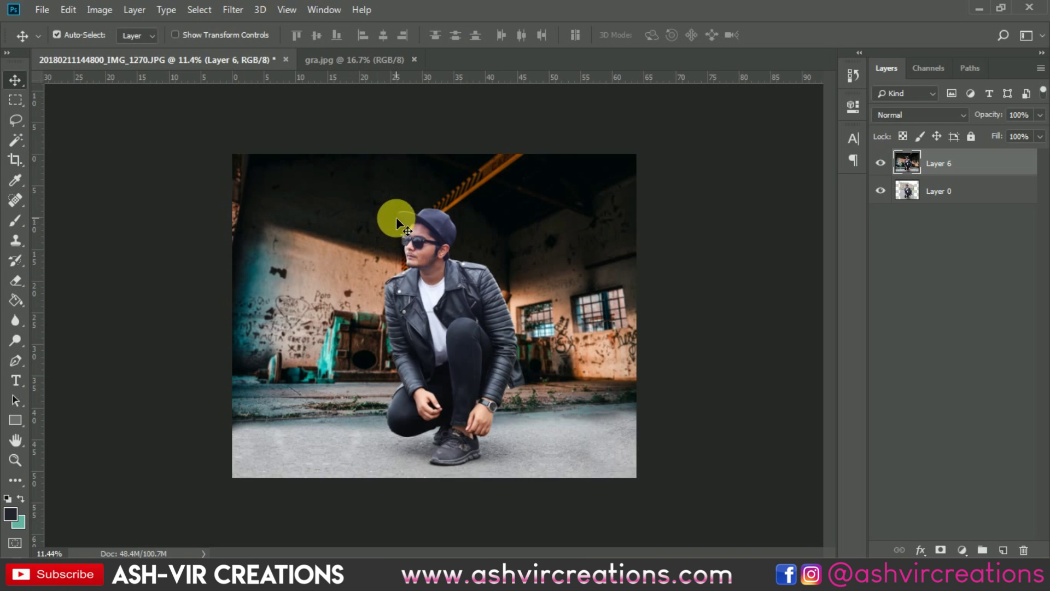
# Step: Duplicate the merged composite layer, Layer 6
pyautogui.hotkey('ctrl', '0')
pyautogui.click(230, 10)
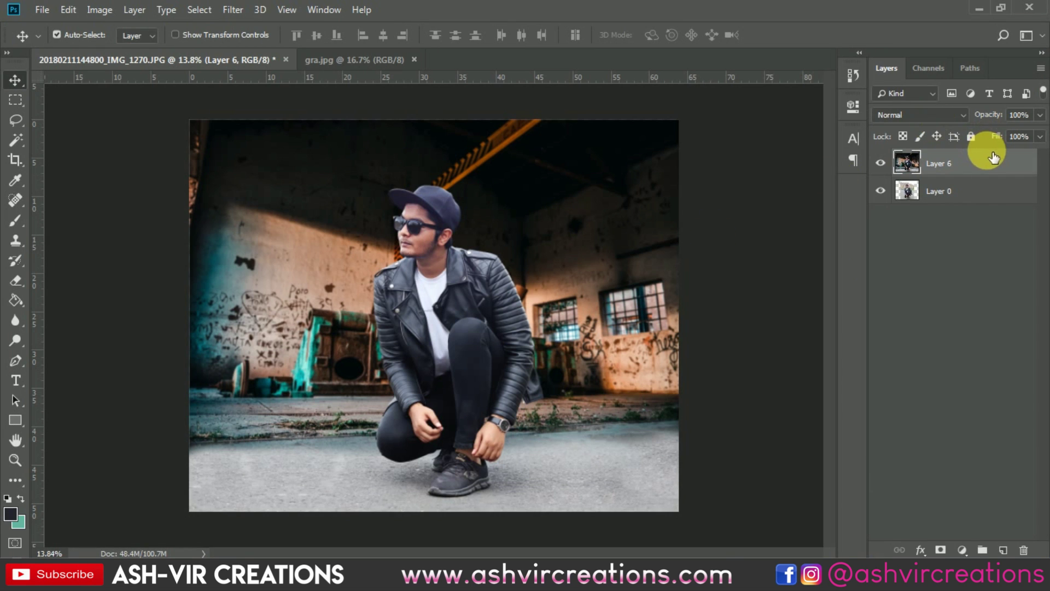
pyautogui.rightClick(994, 157)
pyautogui.click(858, 86)
pyautogui.click(659, 138)
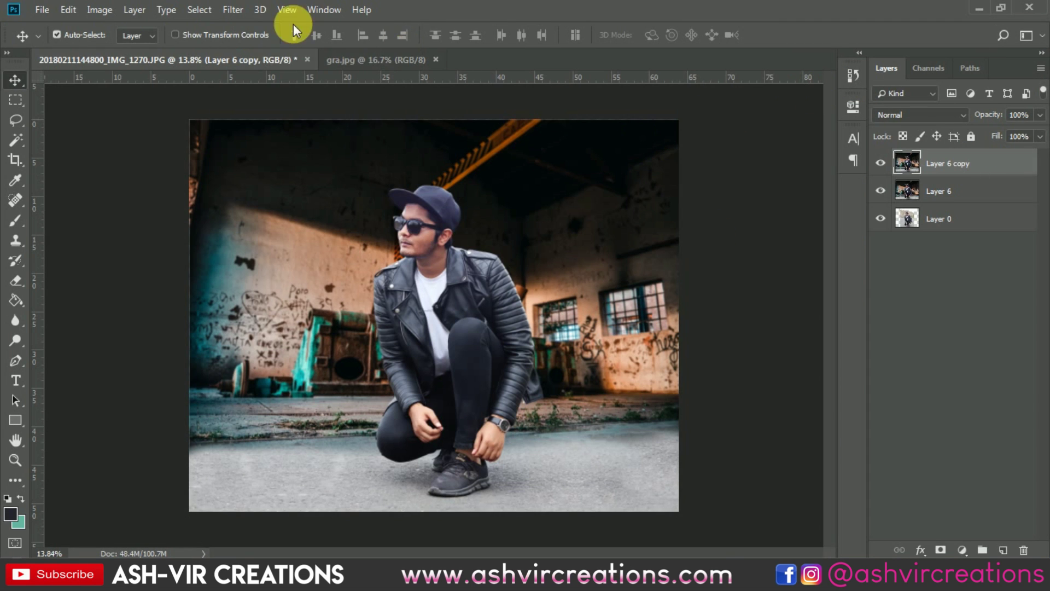
# Step: Apply a Camera Raw vignette to Layer 6 copy with amount -60, midpoint 16, roundness +26 and feather 52, then compare before and after
pyautogui.click(233, 9)
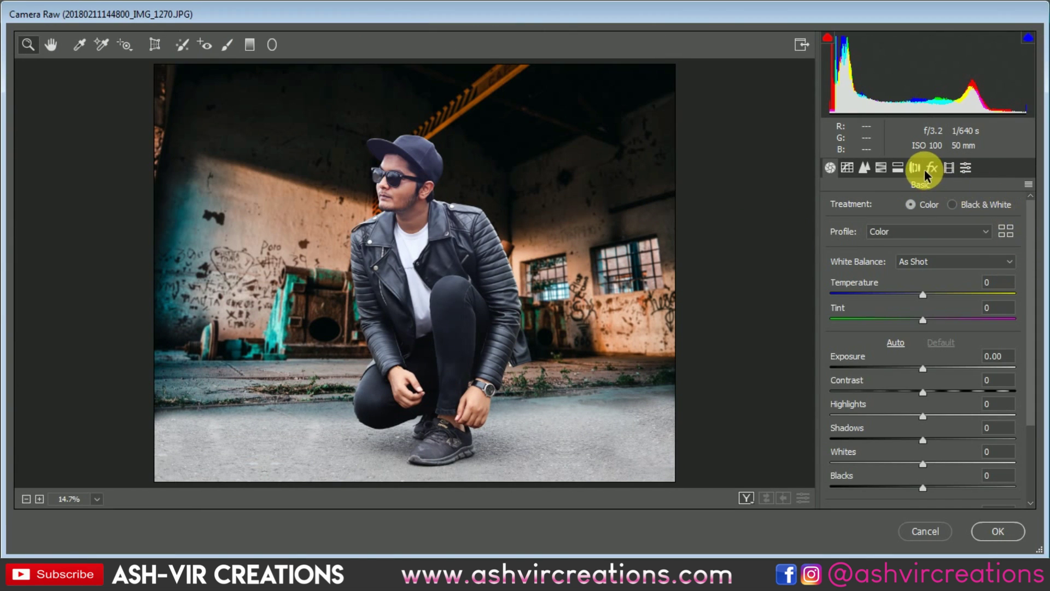
pyautogui.click(931, 168)
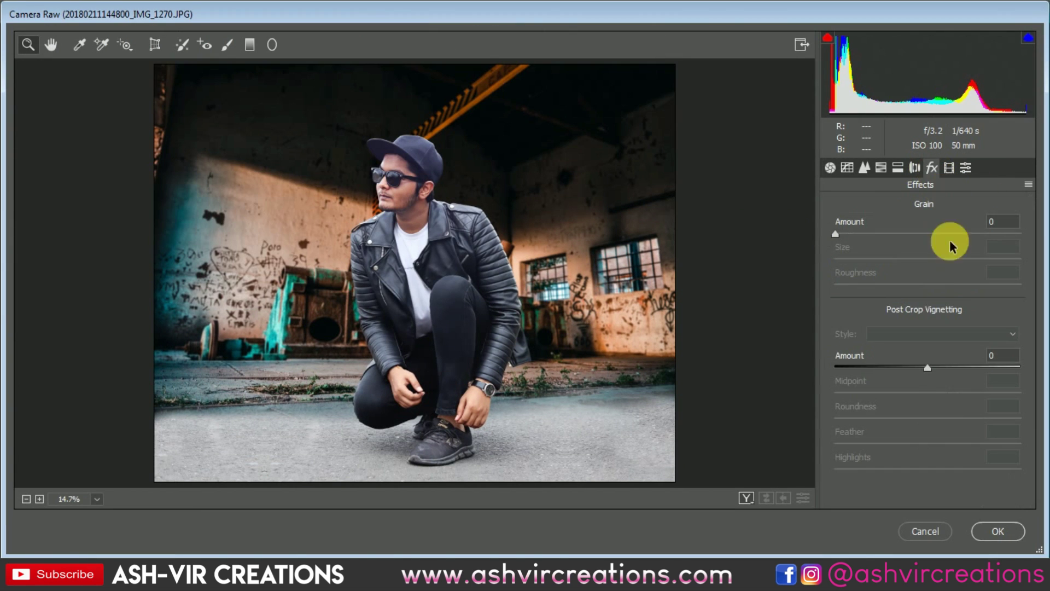
pyautogui.moveTo(925, 367); pyautogui.dragTo(881, 365)
pyautogui.moveTo(922, 393); pyautogui.dragTo(866, 389)
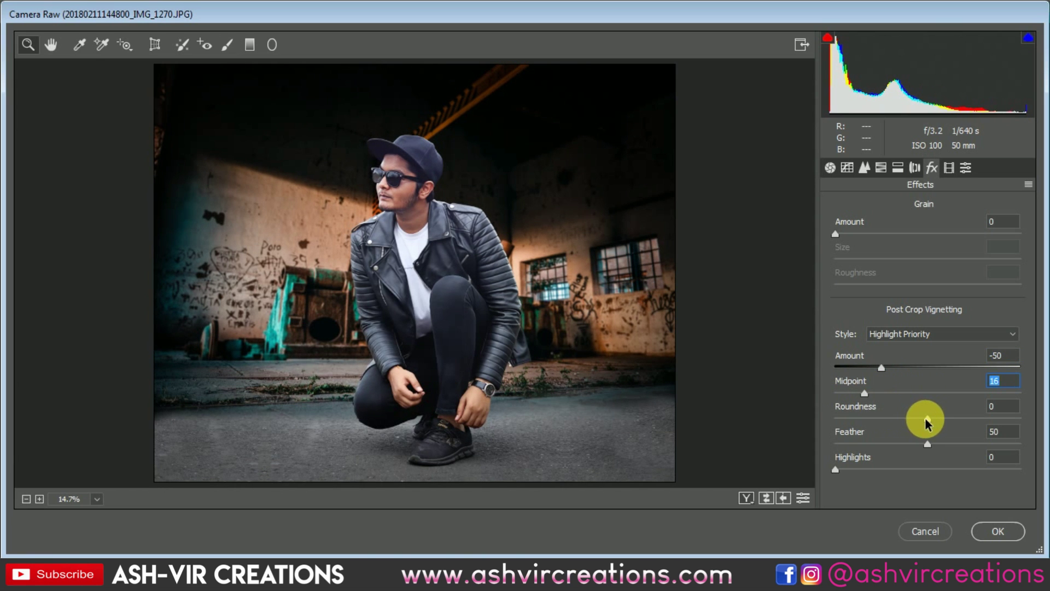
pyautogui.moveTo(926, 422); pyautogui.dragTo(932, 449)
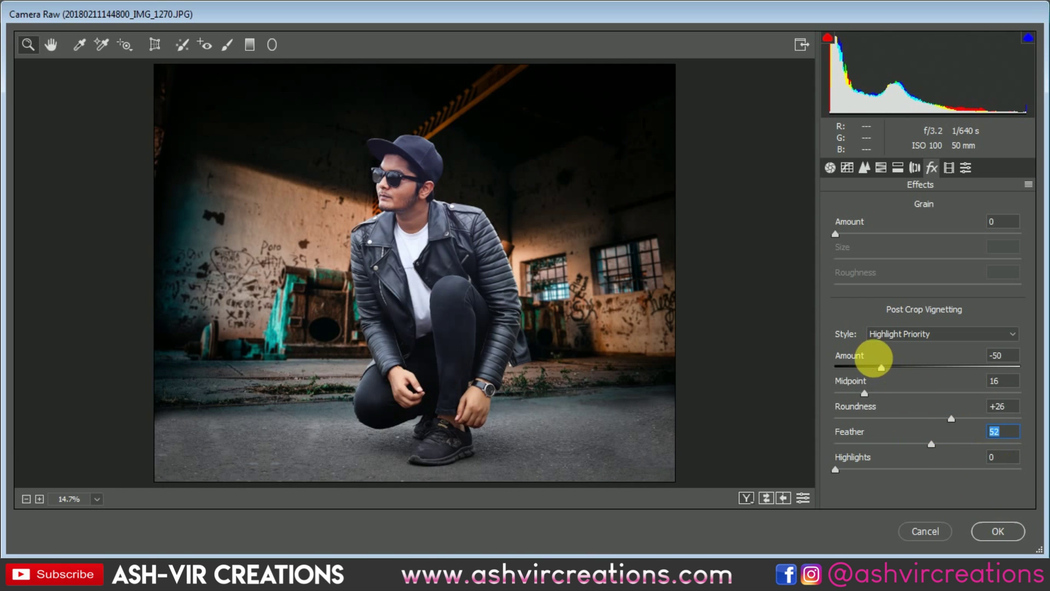
pyautogui.moveTo(880, 370); pyautogui.dragTo(868, 370)
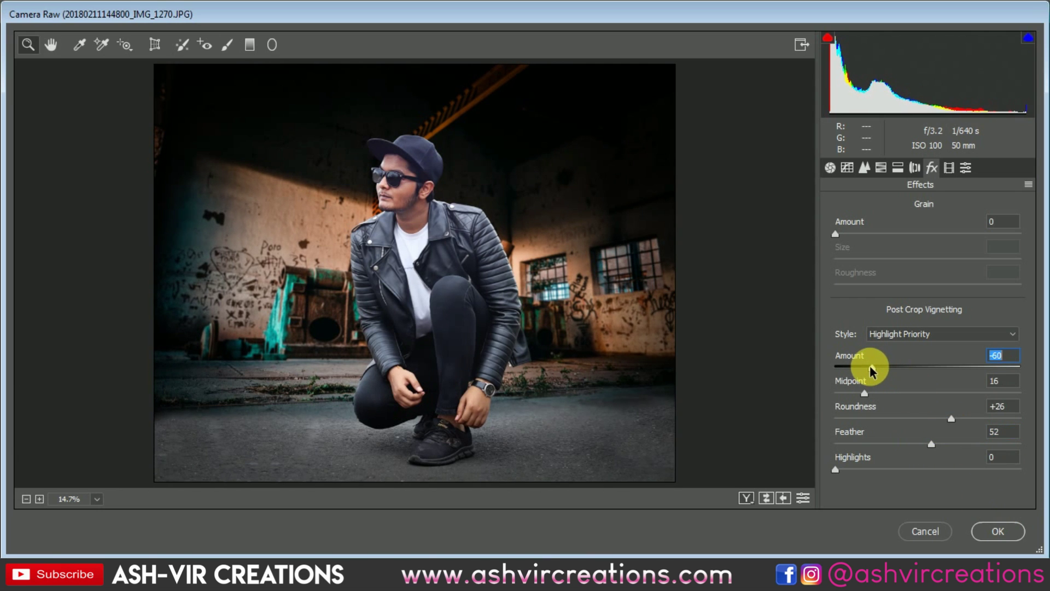
pyautogui.click(998, 531)
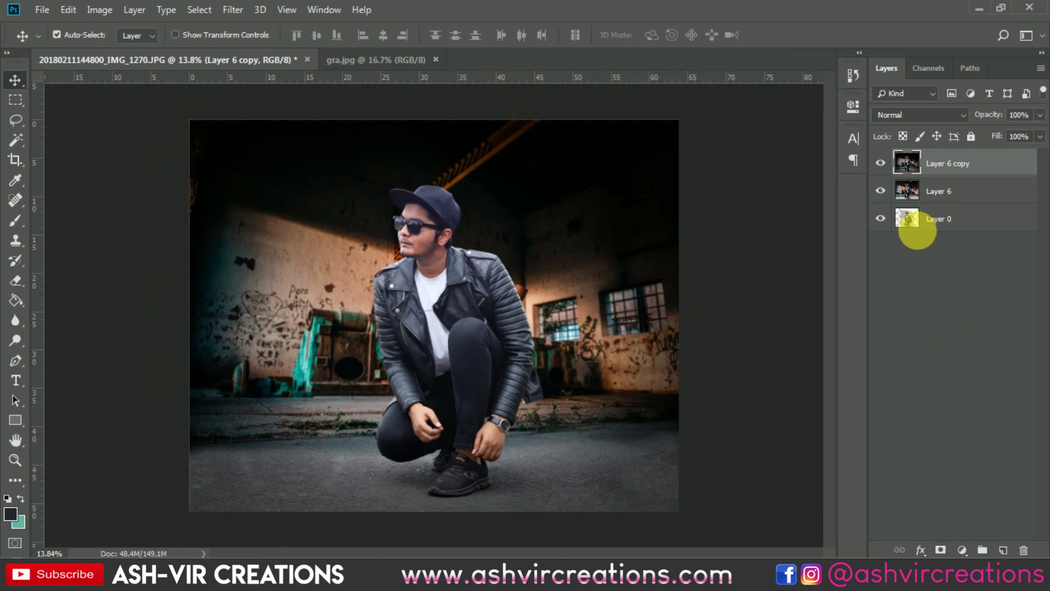
pyautogui.click(881, 163)
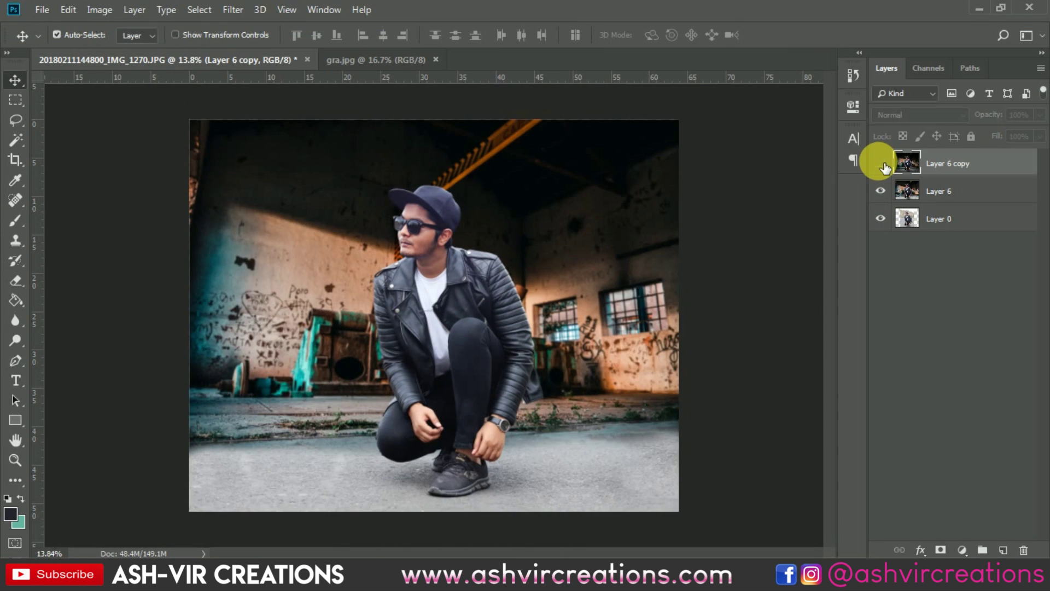
pyautogui.click(881, 163)
pyautogui.click(880, 163)
pyautogui.click(880, 163)
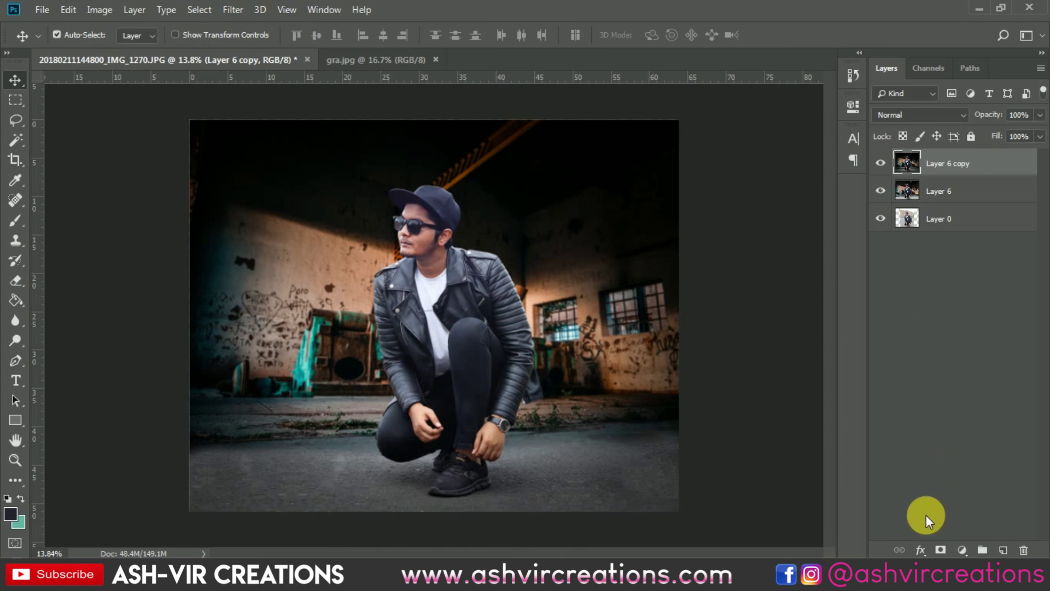
# Step: Add a layer mask to Layer 6 copy and paint black with a 2165 px brush across the warehouse walls
pyautogui.click(941, 549)
pyautogui.click(16, 217)
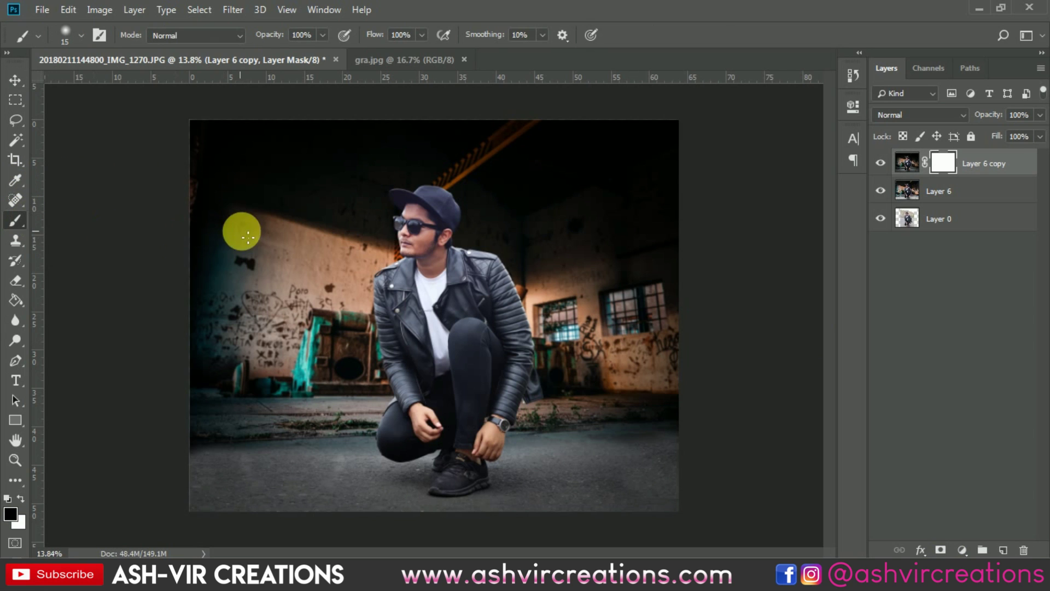
pyautogui.rightClick(306, 224)
pyautogui.moveTo(424, 254)
pyautogui.mouseDown()
pyautogui.moveTo(413, 192)
pyautogui.moveTo(433, 253)
pyautogui.mouseUp()
pyautogui.click(662, 261)
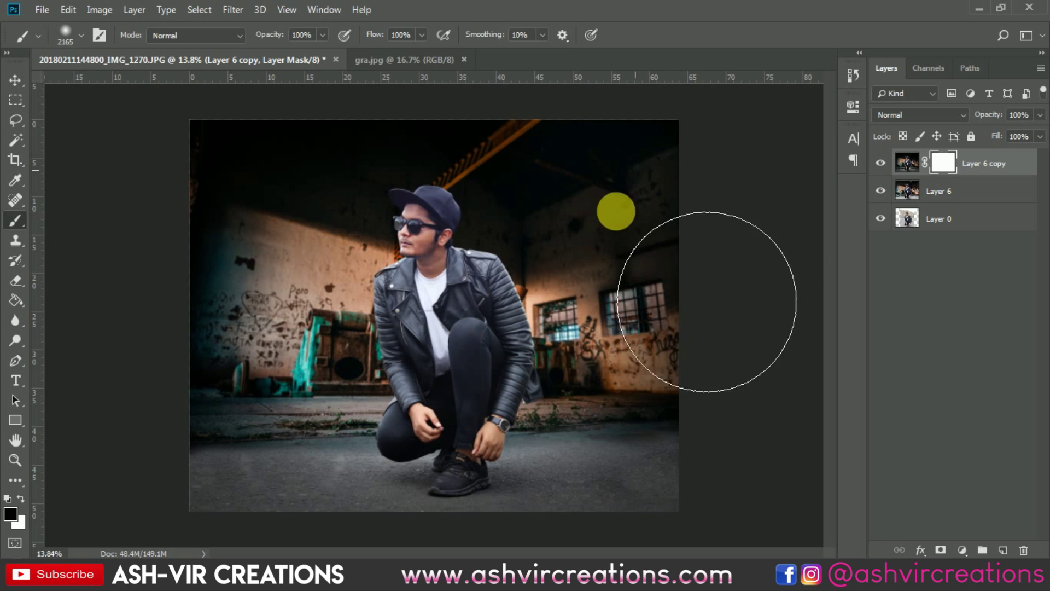
pyautogui.moveTo(715, 272)
pyautogui.mouseDown()
pyautogui.moveTo(535, 311)
pyautogui.moveTo(543, 304)
pyautogui.moveTo(310, 380)
pyautogui.moveTo(252, 322)
pyautogui.mouseUp()
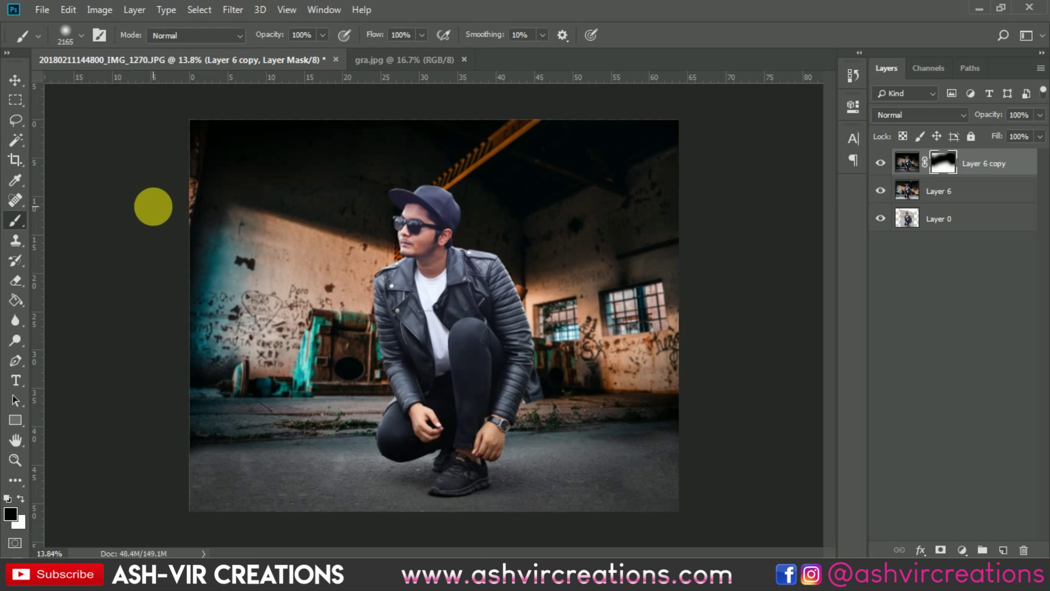
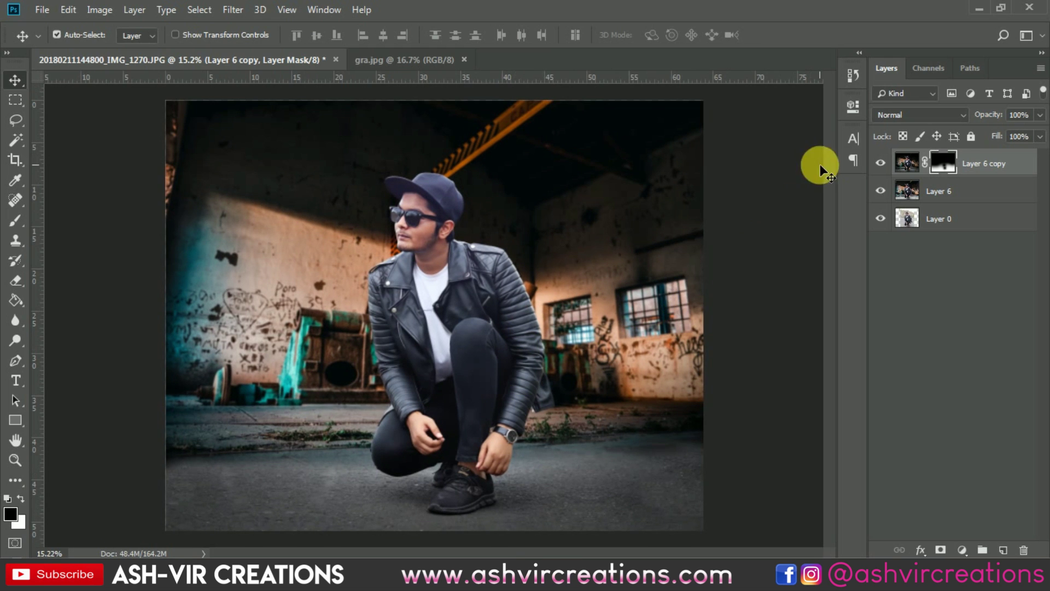
# Step: Compare the composite with and without the masked vignette layer, checking the darkening of the ground
pyautogui.click(880, 163)
pyautogui.click(880, 163)
pyautogui.click(880, 163)
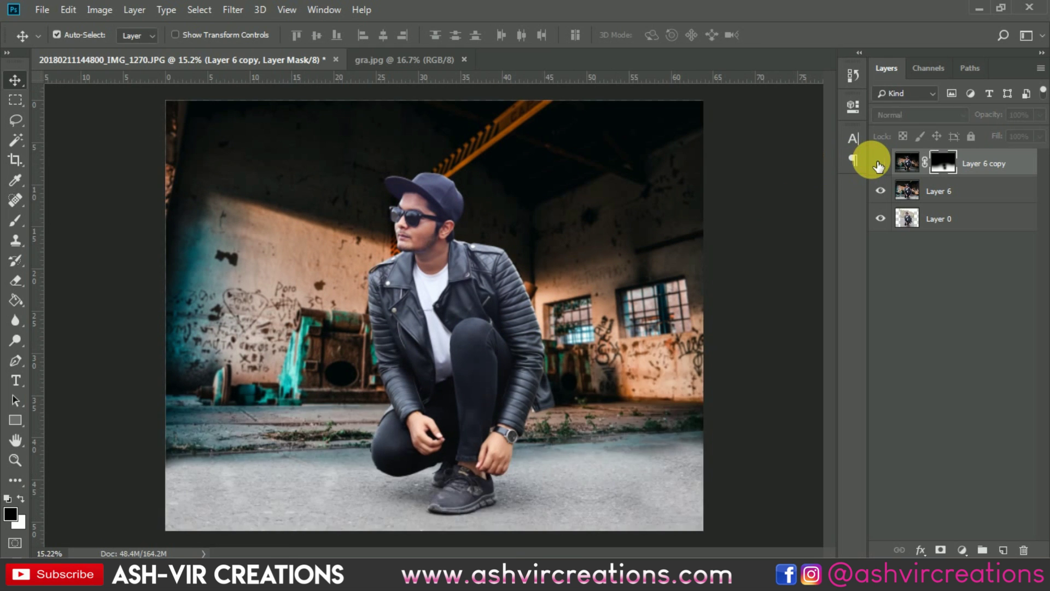
pyautogui.click(880, 163)
pyautogui.press('b')
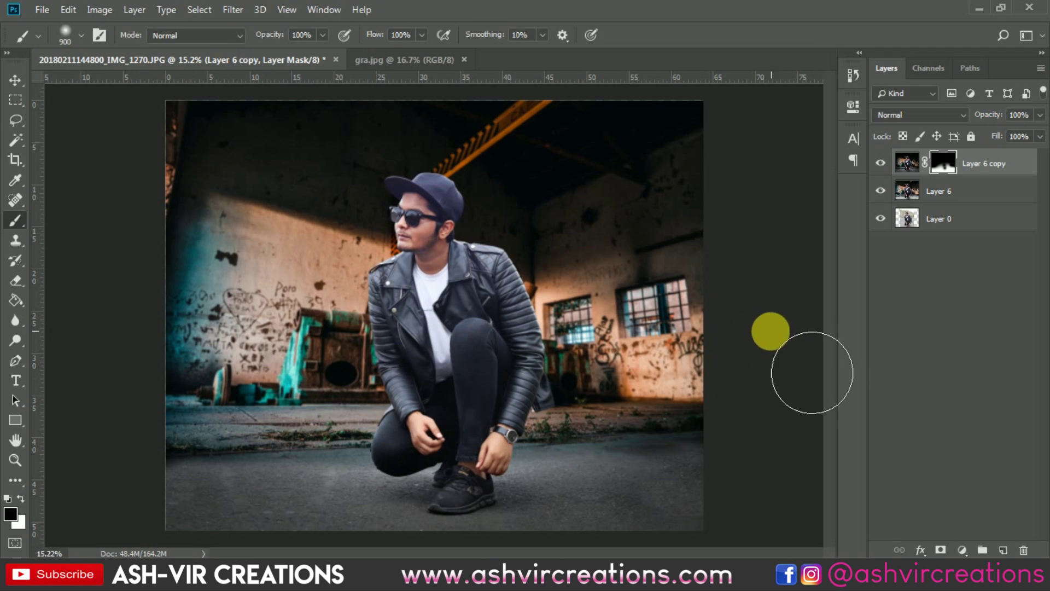
pyautogui.click(880, 163)
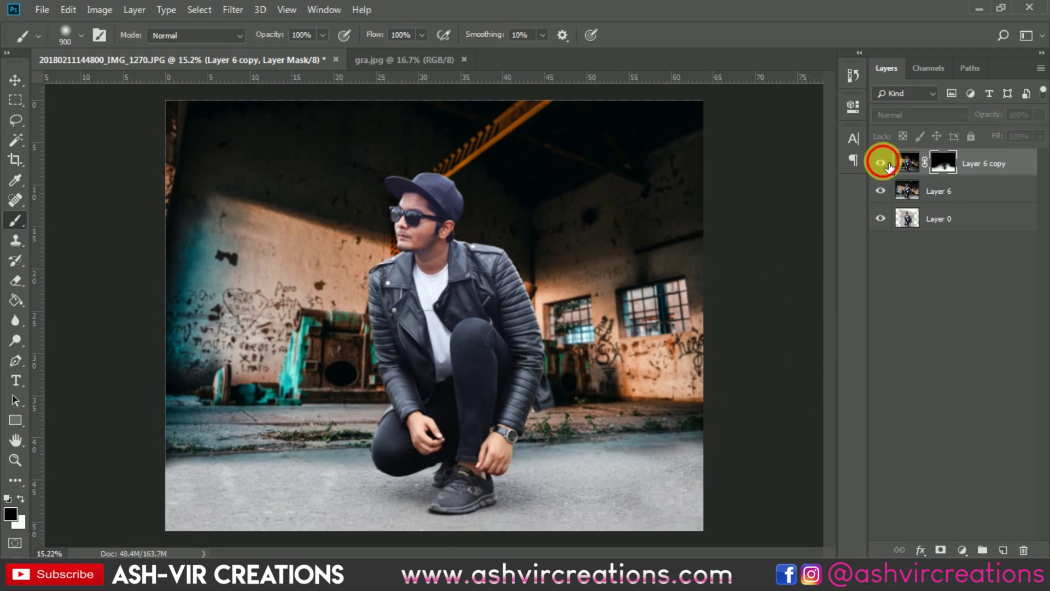
pyautogui.click(880, 163)
# Step: Merge Layer 6 copy and its mask with Layer 6
pyautogui.keyDown('shift'); pyautogui.click(949, 183); pyautogui.keyUp('shift')
pyautogui.rightClick(952, 186)
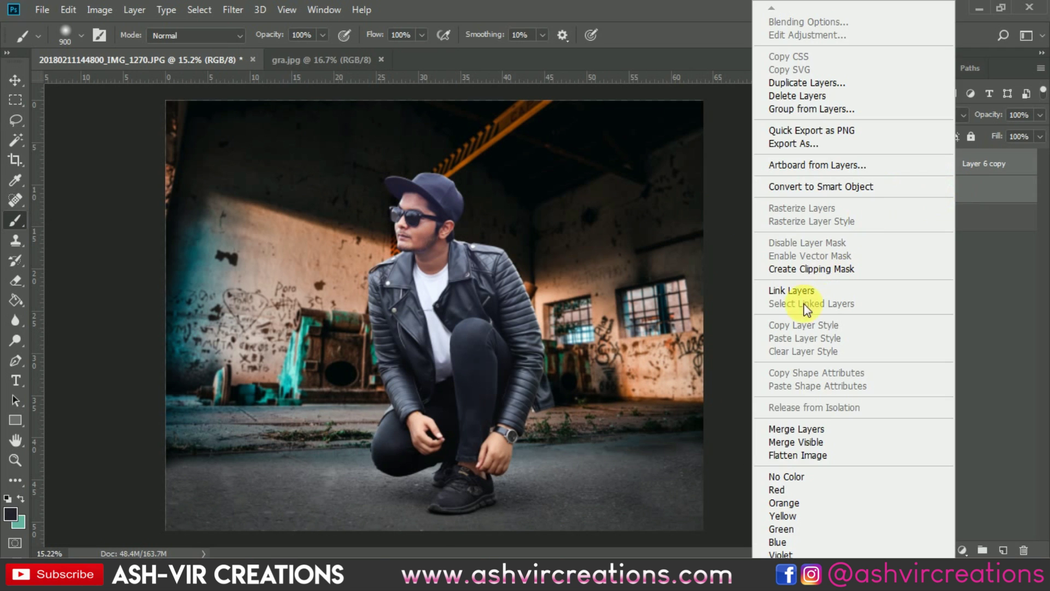
pyautogui.click(789, 429)
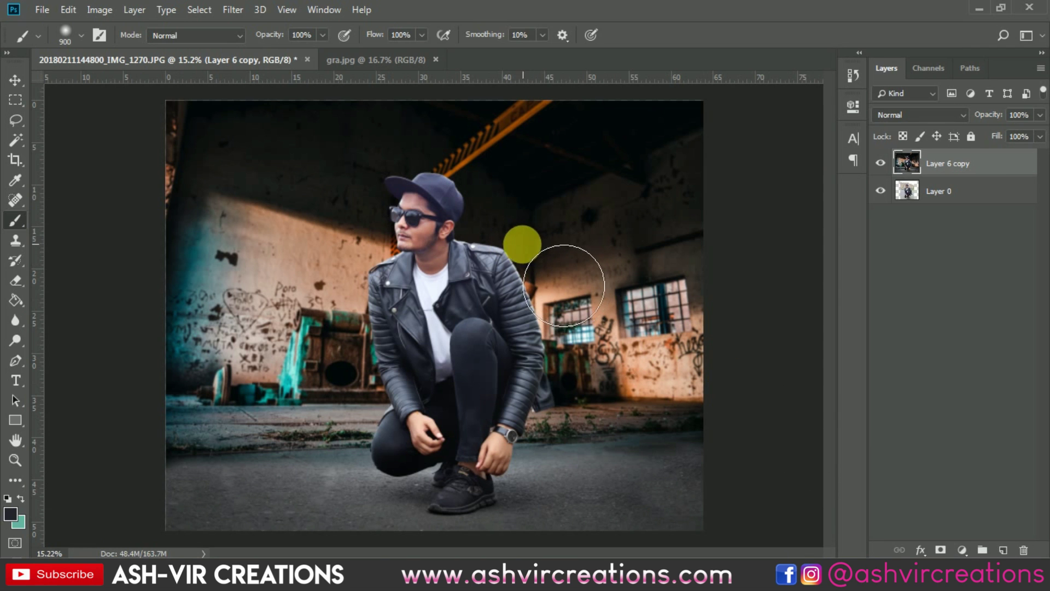
# Step: Open the merged Layer 6 copy in the Camera Raw Filter and set the Blue Primary hue to -39
pyautogui.press('v')
pyautogui.click(233, 9)
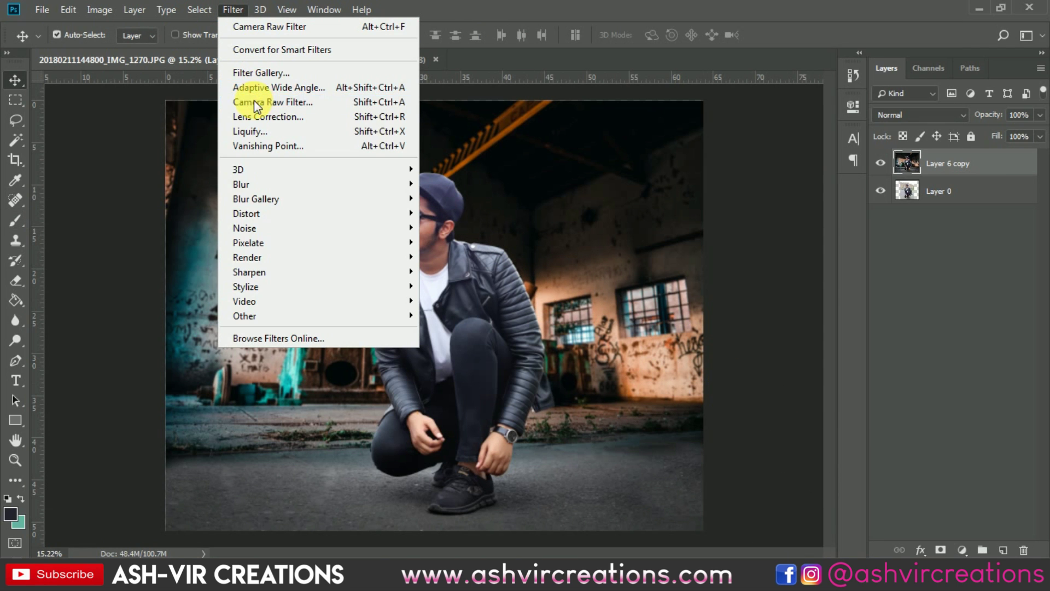
pyautogui.click(257, 103)
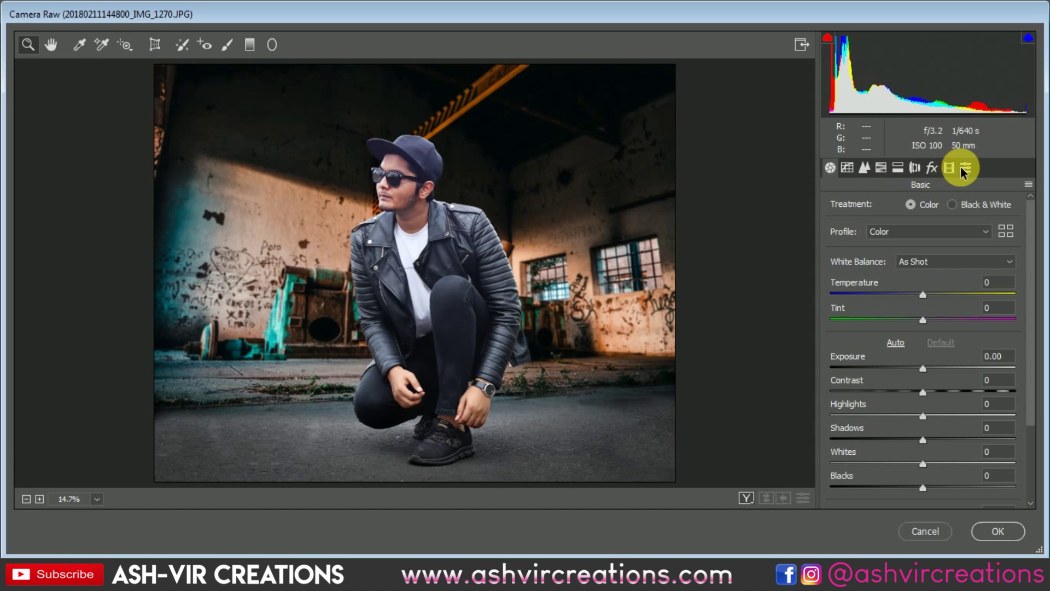
pyautogui.click(965, 170)
pyautogui.click(942, 168)
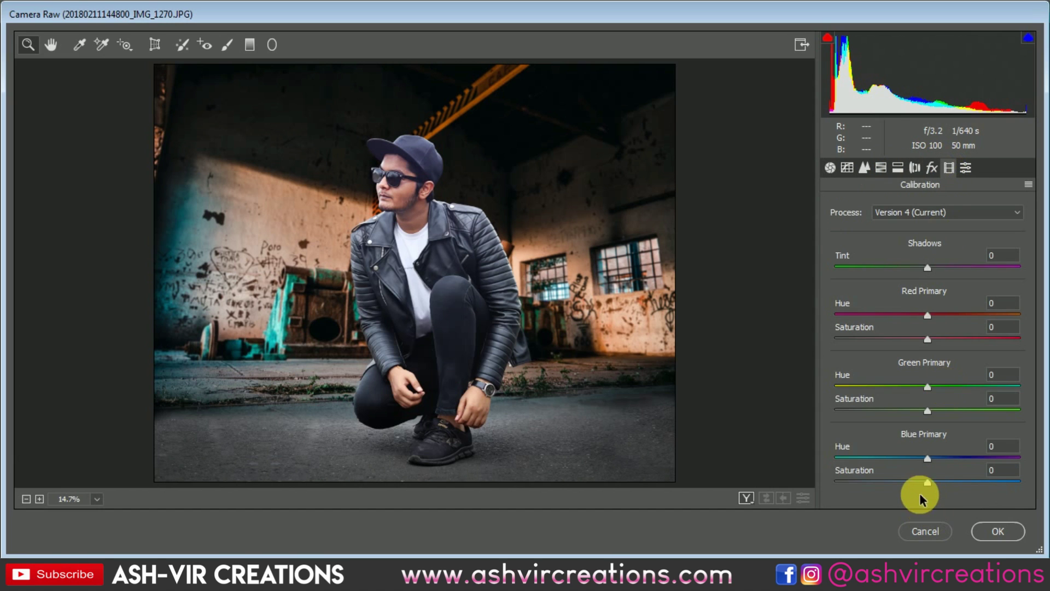
pyautogui.moveTo(927, 456); pyautogui.dragTo(891, 464)
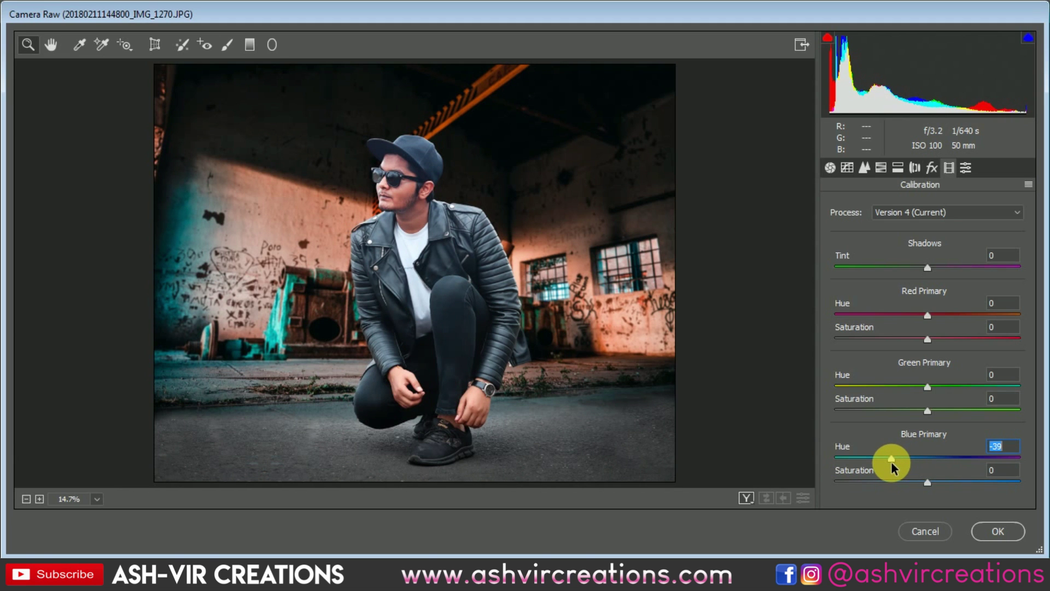
# Step: Add a Highlight Priority post-crop vignette with an amount of -28
pyautogui.click(932, 168)
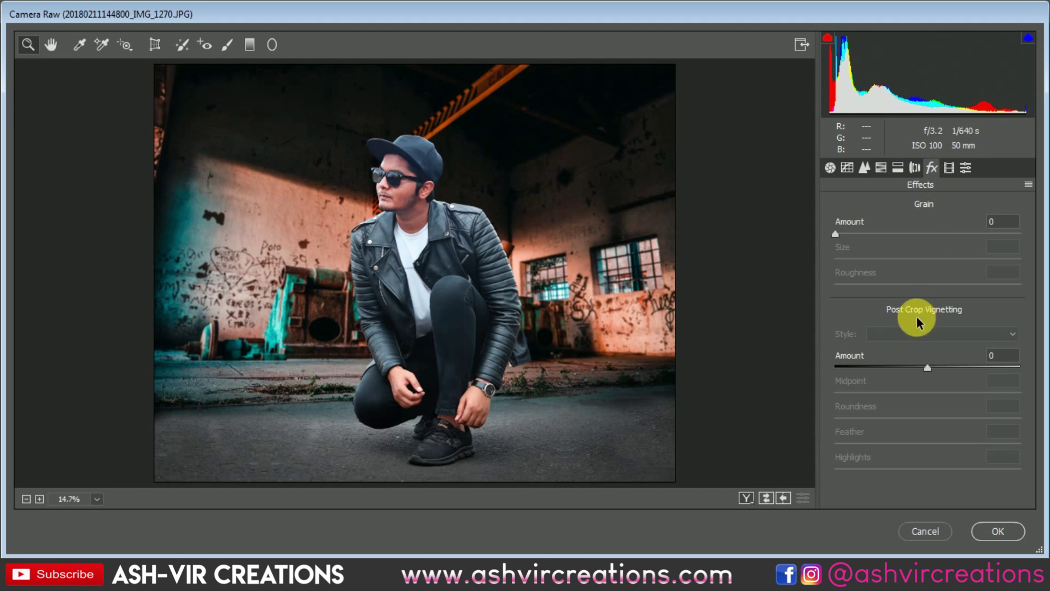
pyautogui.moveTo(918, 369)
pyautogui.mouseDown()
pyautogui.moveTo(891, 358)
pyautogui.moveTo(903, 364)
pyautogui.mouseUp()
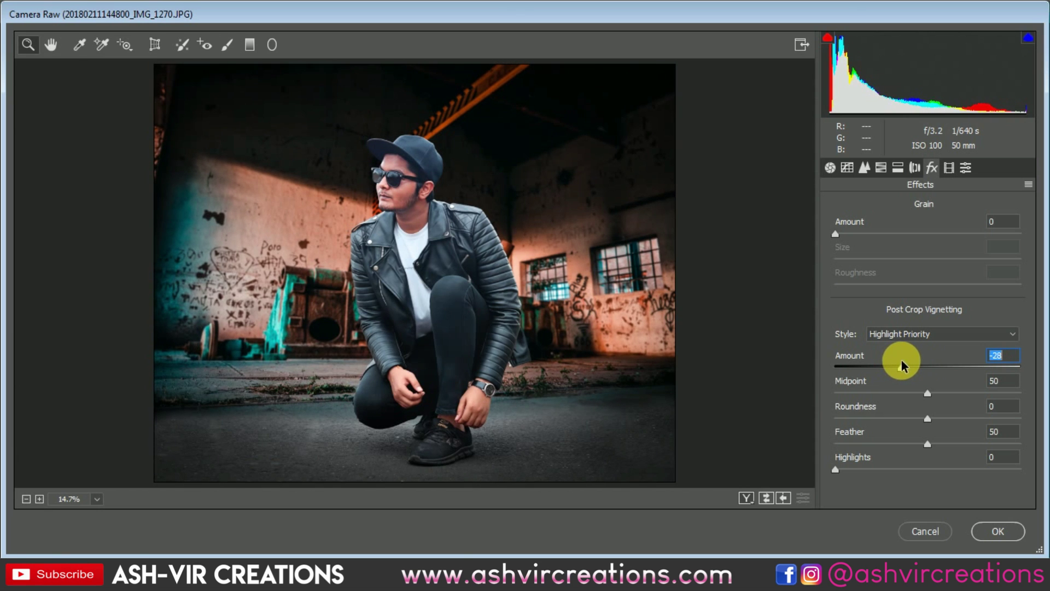
pyautogui.click(880, 167)
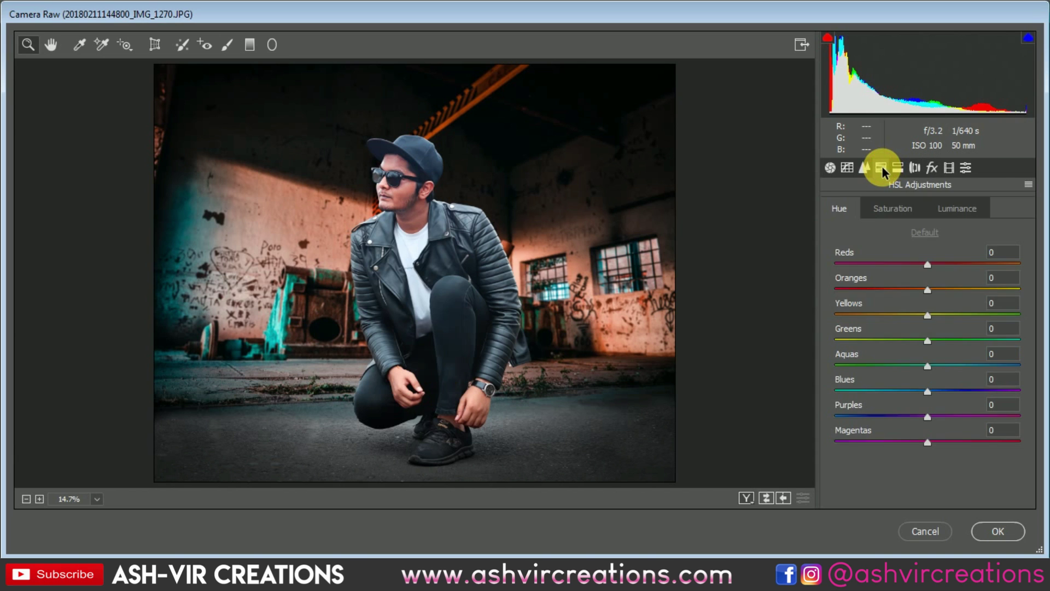
pyautogui.click(932, 167)
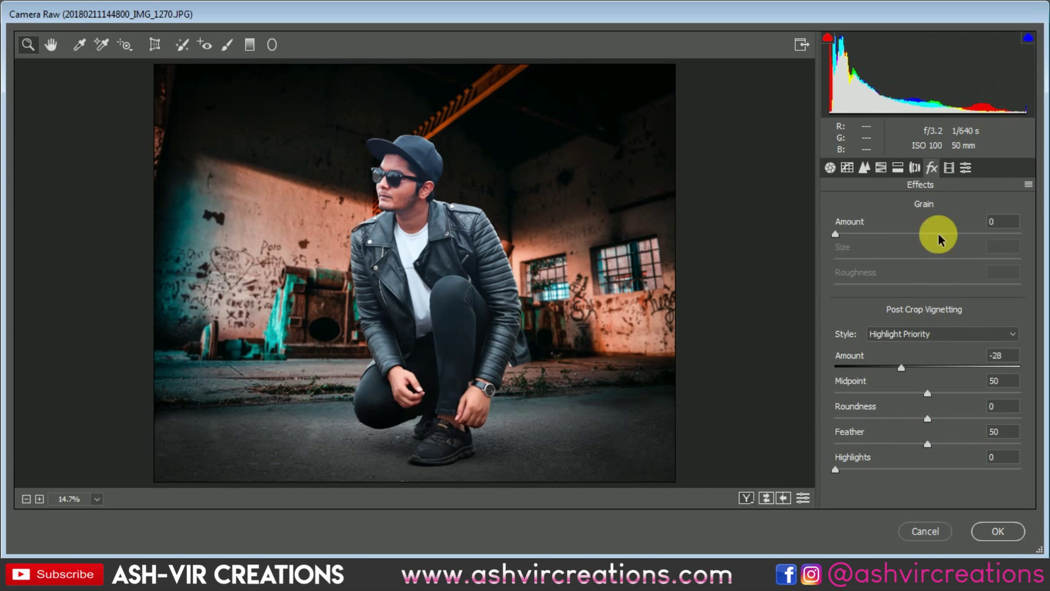
# Step: Calibrate the primary colour hues to +3 for red, -42 for green and -42 for blue
pyautogui.click(949, 168)
pyautogui.moveTo(928, 315); pyautogui.dragTo(931, 340)
pyautogui.moveTo(927, 386); pyautogui.dragTo(889, 402)
pyautogui.click(889, 459)
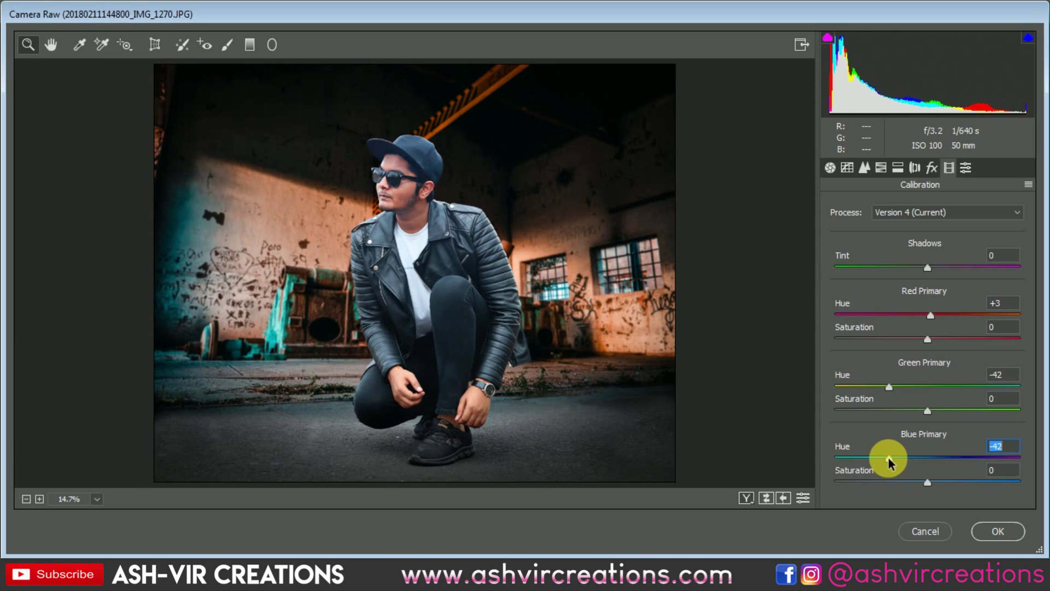
# Step: Set the basic tones to contrast +7, highlights -8, shadows +48, whites -25 and blacks -13
pyautogui.click(830, 167)
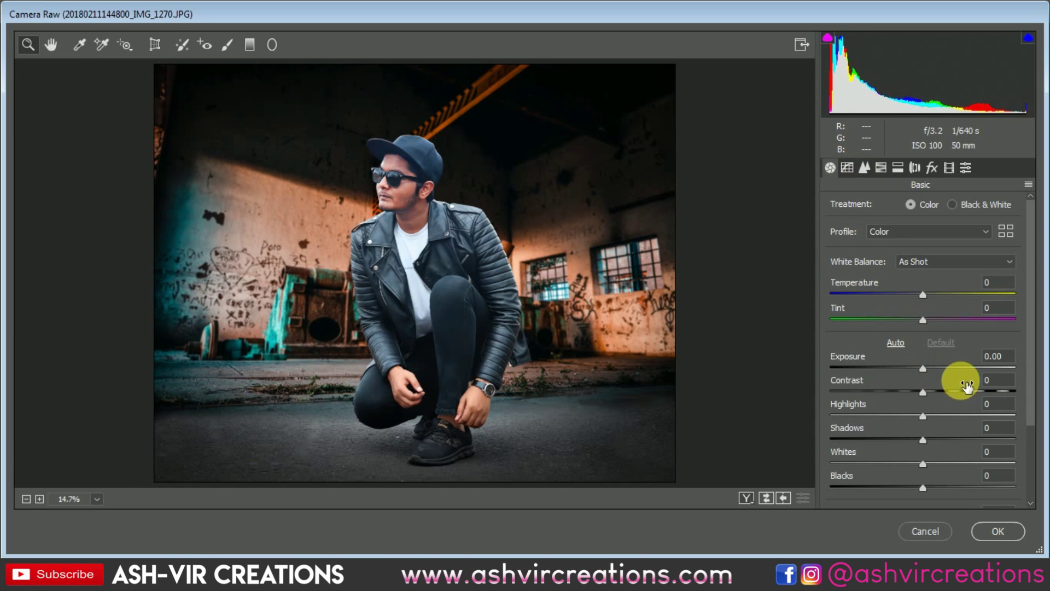
pyautogui.moveTo(928, 391)
pyautogui.mouseDown()
pyautogui.moveTo(946, 391)
pyautogui.moveTo(925, 394)
pyautogui.moveTo(935, 397)
pyautogui.mouseUp()
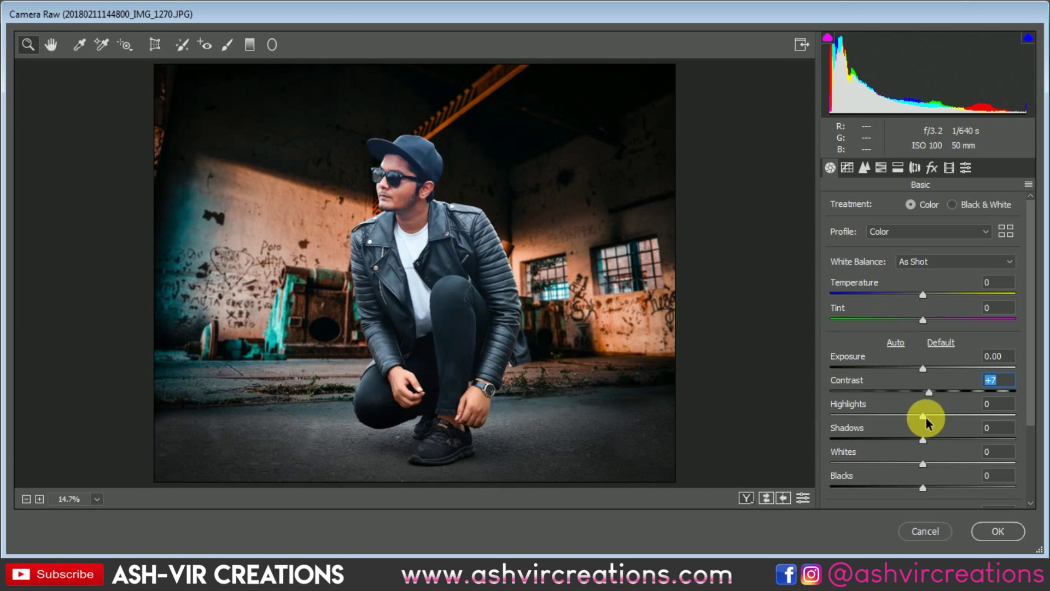
pyautogui.moveTo(924, 417); pyautogui.dragTo(912, 486)
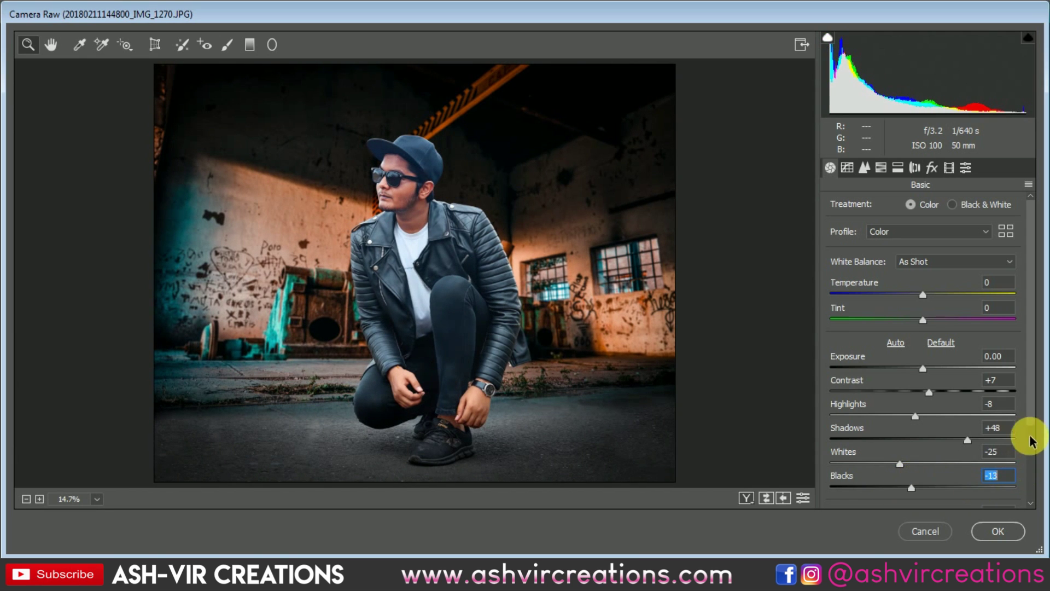
# Step: Set clarity to +8 and vibrance to -7, and shift the HSL Oranges hue to +3
pyautogui.scroll(-1, 1033, 453)
pyautogui.moveTo(928, 431)
pyautogui.mouseDown()
pyautogui.moveTo(956, 435)
pyautogui.moveTo(930, 434)
pyautogui.mouseUp()
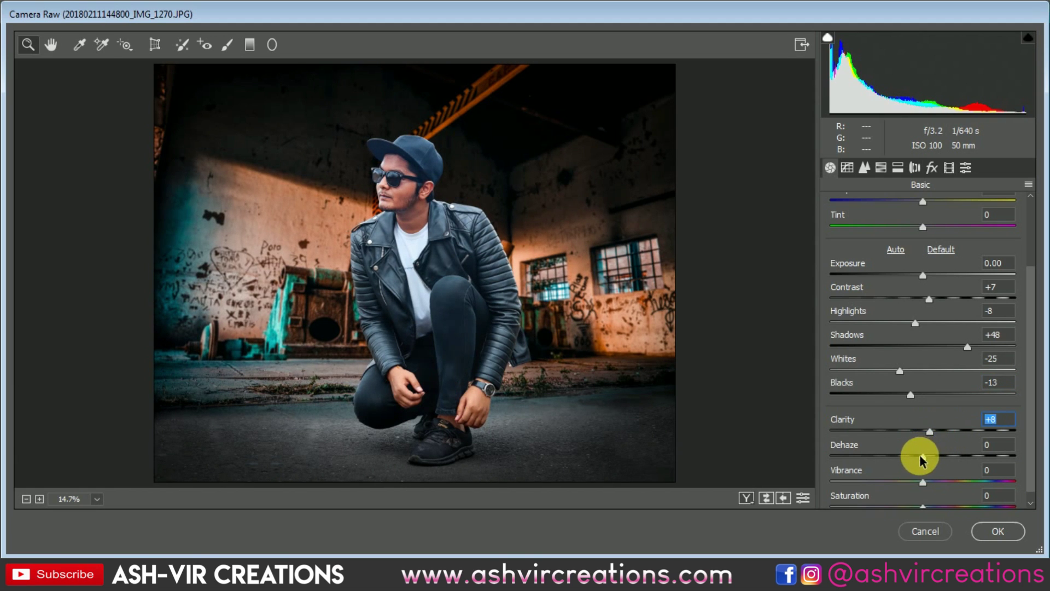
pyautogui.moveTo(925, 480)
pyautogui.mouseDown()
pyautogui.moveTo(904, 478)
pyautogui.moveTo(925, 481)
pyautogui.moveTo(916, 483)
pyautogui.mouseUp()
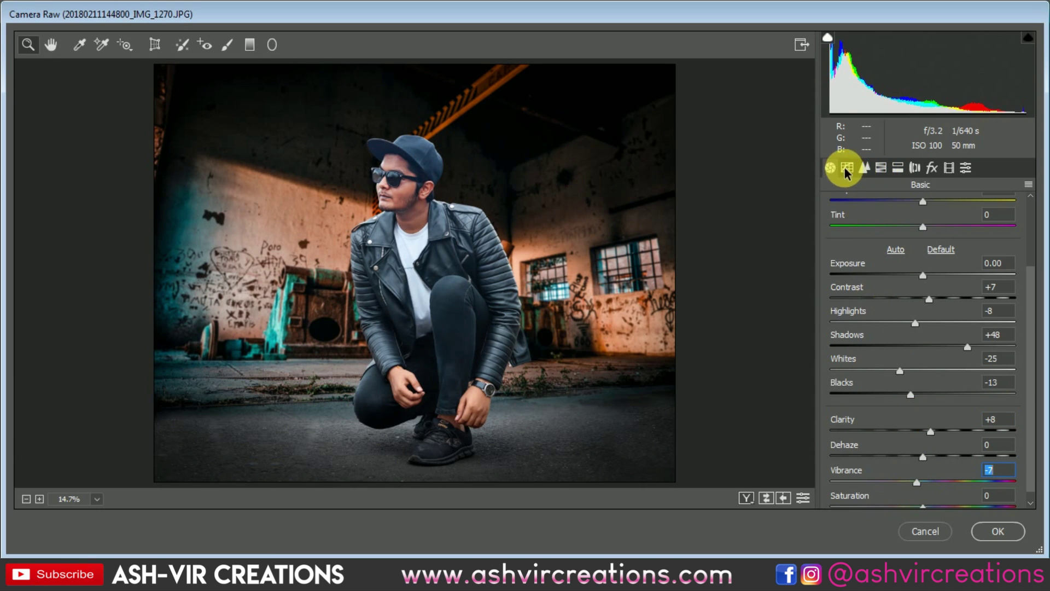
pyautogui.click(881, 167)
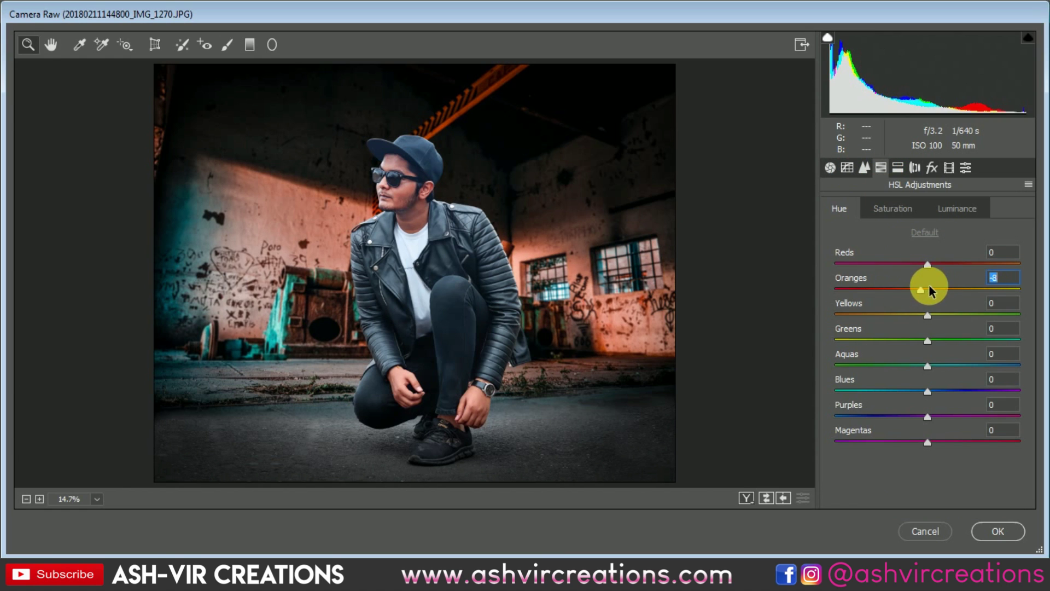
pyautogui.moveTo(931, 290)
pyautogui.mouseDown()
pyautogui.moveTo(942, 288)
pyautogui.moveTo(930, 282)
pyautogui.mouseUp()
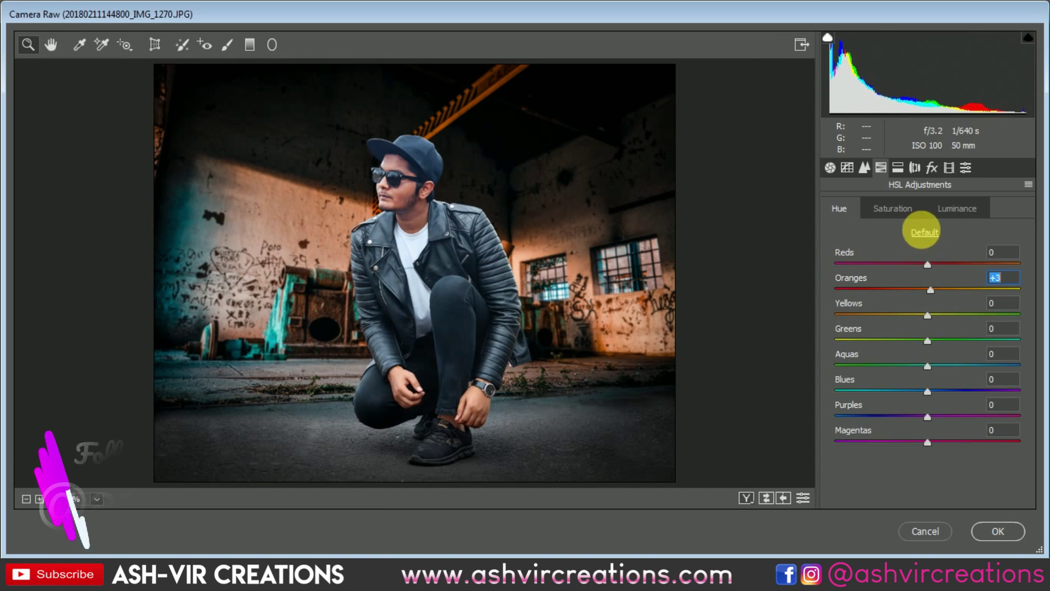
# Step: Split-tone the image with shadows at hue 210, saturation 15 and highlights at hue 72, saturation 10
pyautogui.click(897, 168)
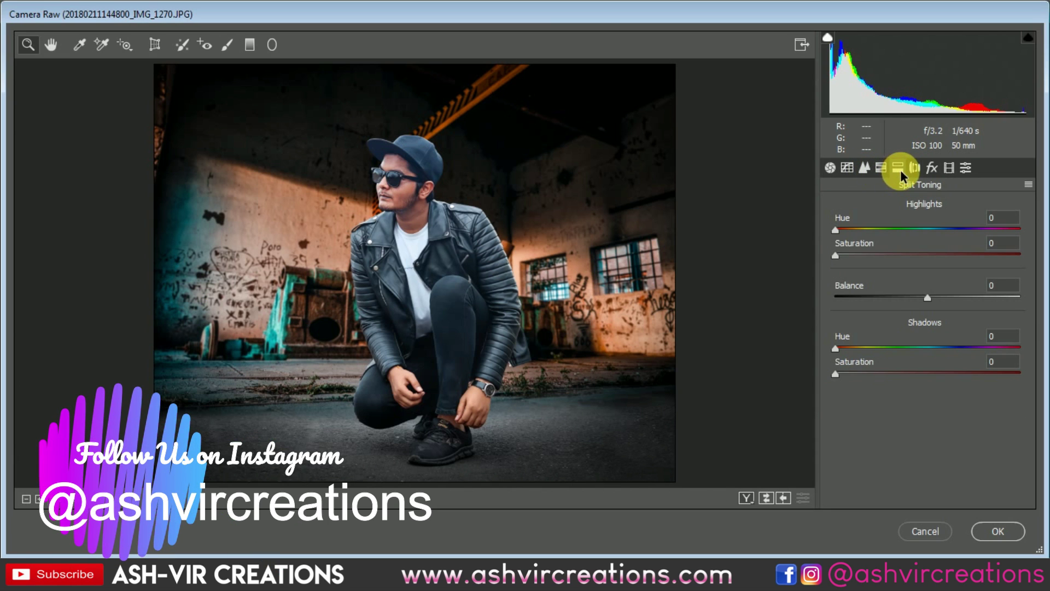
pyautogui.click(878, 347)
pyautogui.click(873, 373)
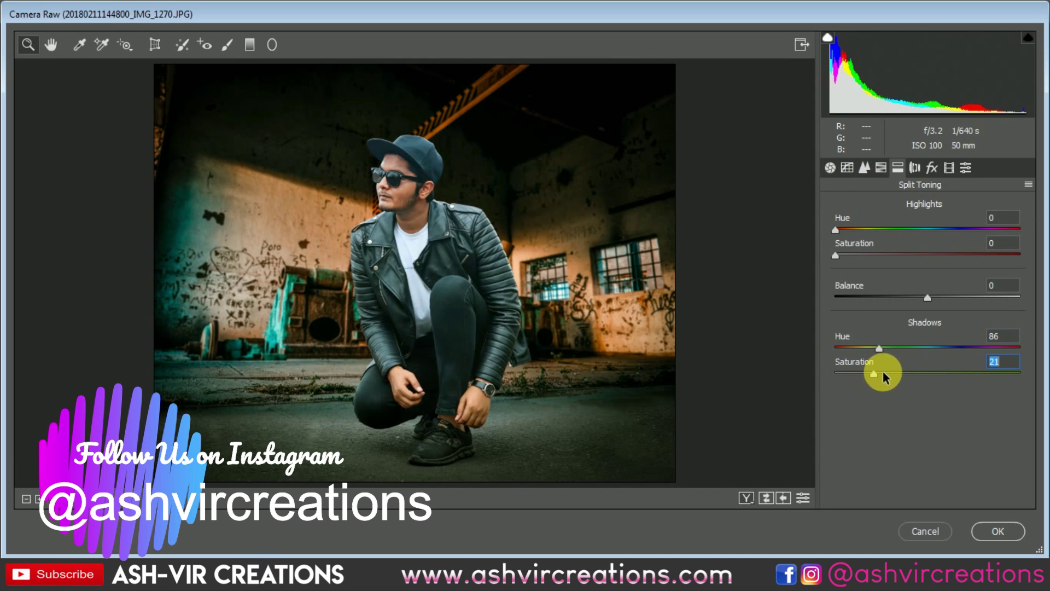
pyautogui.moveTo(879, 348); pyautogui.dragTo(867, 375)
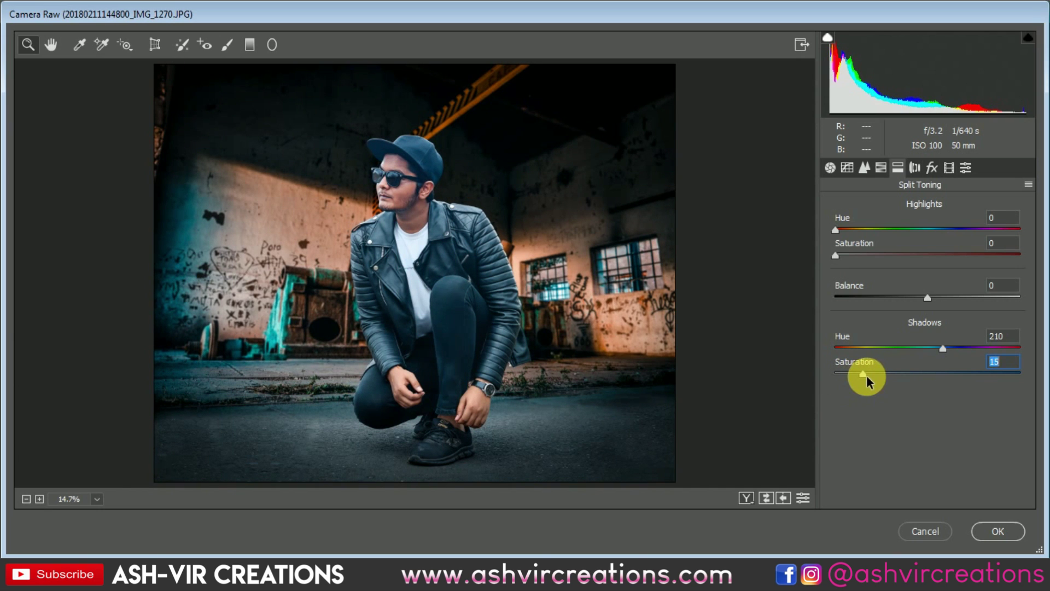
pyautogui.moveTo(835, 229); pyautogui.dragTo(858, 267)
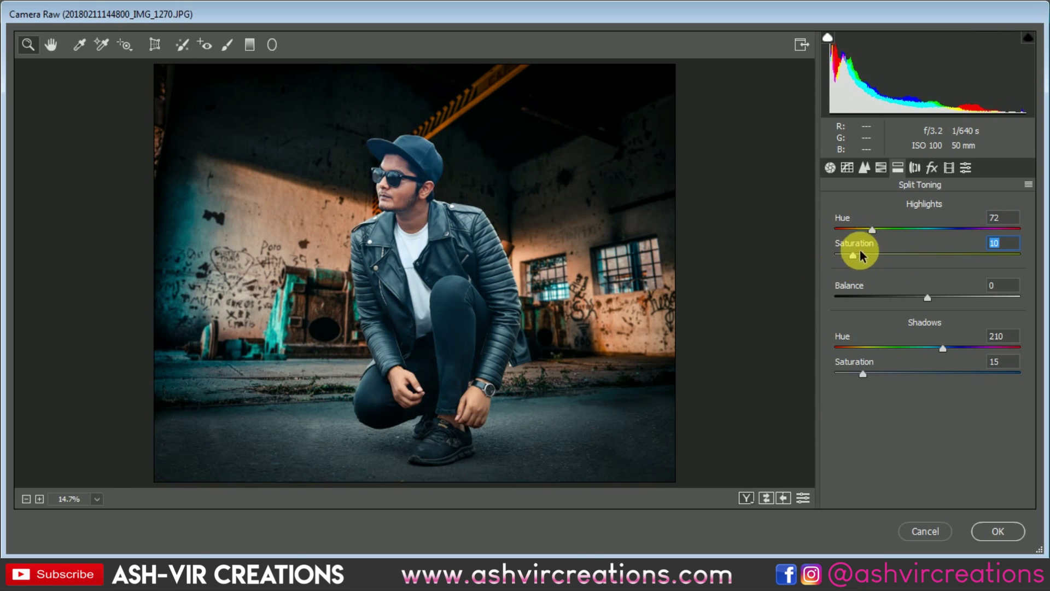
# Step: Add a shadow and a highlight point to the RGB point curve and lift its black point to output 23
pyautogui.click(847, 167)
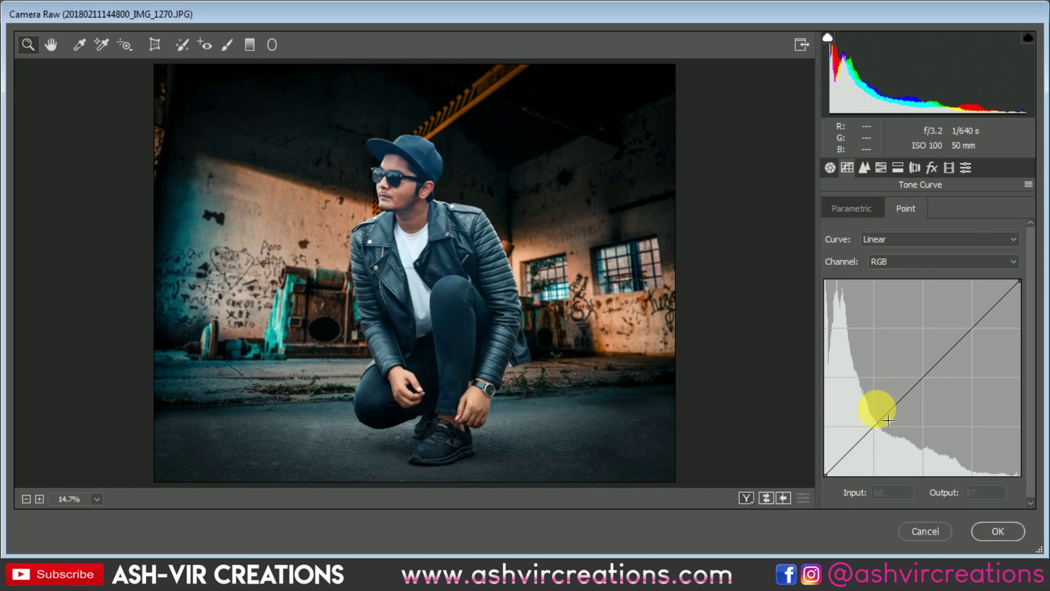
pyautogui.moveTo(874, 429); pyautogui.dragTo(892, 440)
pyautogui.moveTo(961, 334); pyautogui.dragTo(983, 340)
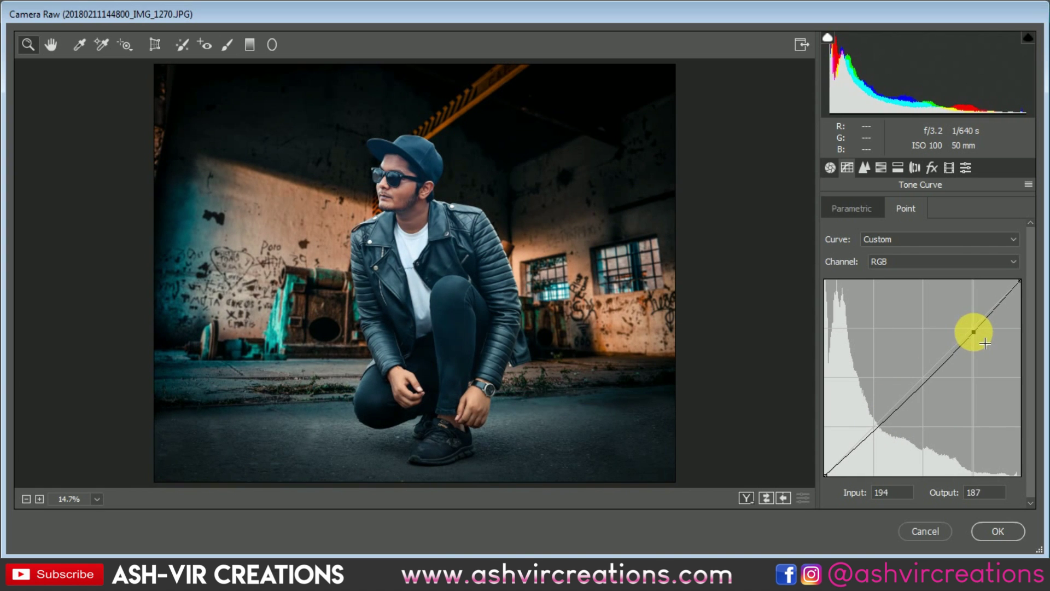
pyautogui.moveTo(894, 429)
pyautogui.mouseDown()
pyautogui.moveTo(883, 442)
pyautogui.moveTo(876, 435)
pyautogui.moveTo(885, 451)
pyautogui.moveTo(885, 441)
pyautogui.mouseUp()
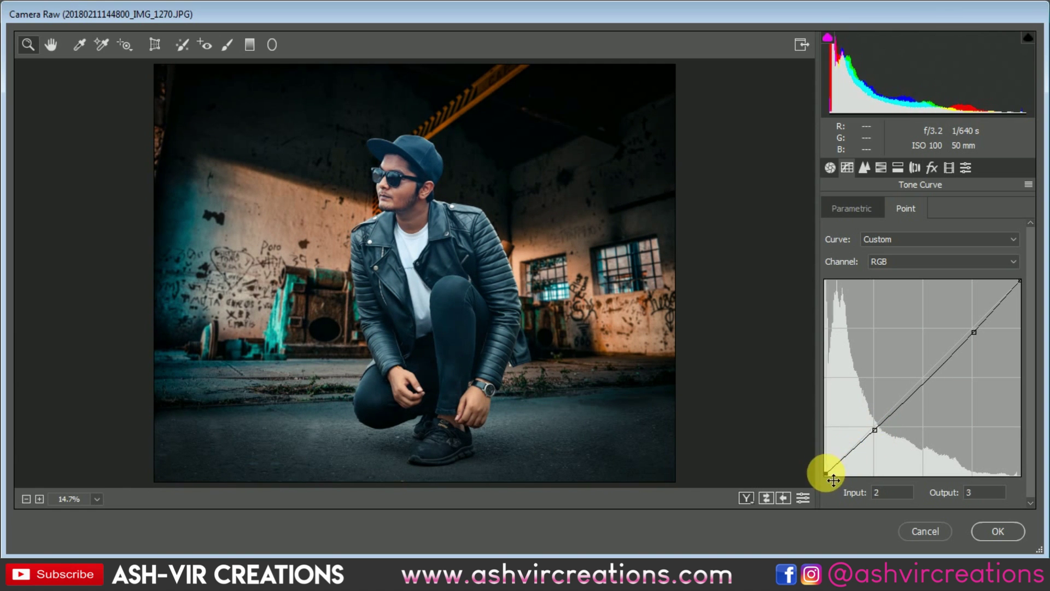
pyautogui.moveTo(833, 480); pyautogui.dragTo(828, 470)
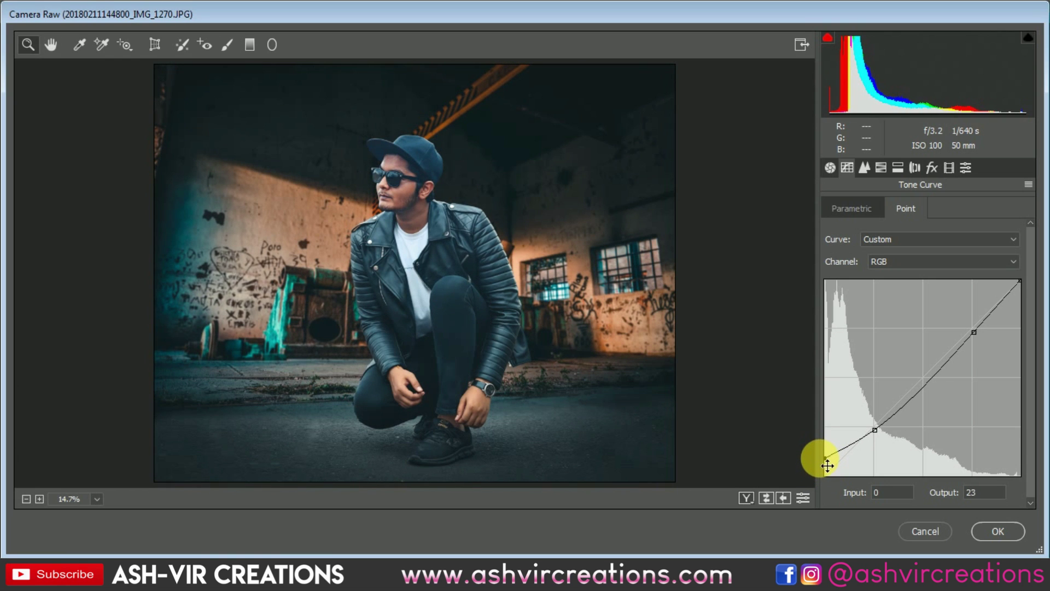
pyautogui.moveTo(828, 461); pyautogui.dragTo(823, 462)
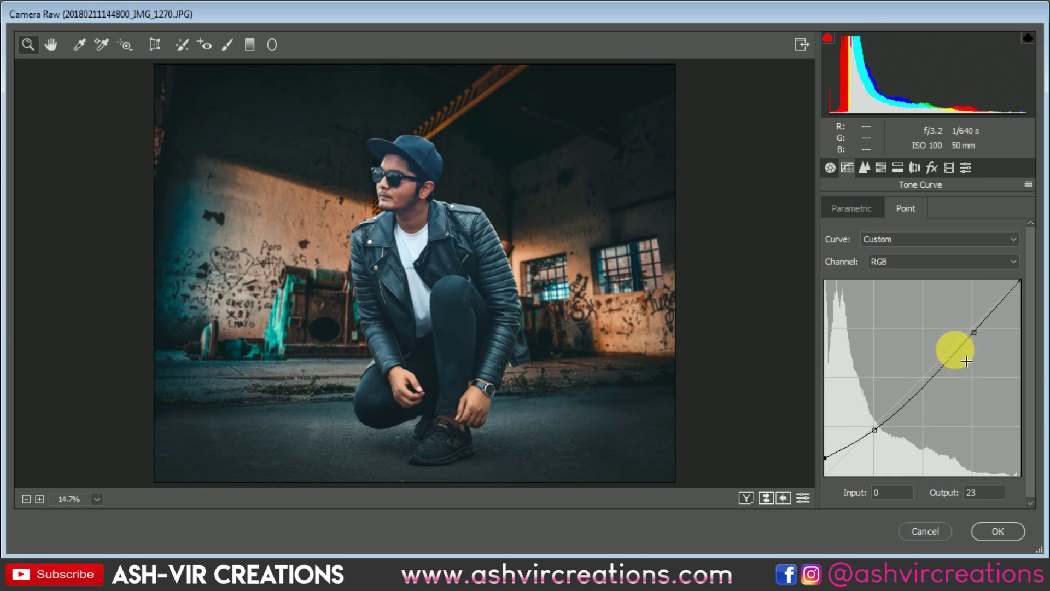
# Step: Move the curve's highlight point to input 193, output 192 and its shadow point to input 64, output 64
pyautogui.click(929, 378)
pyautogui.moveTo(940, 390); pyautogui.dragTo(1046, 451)
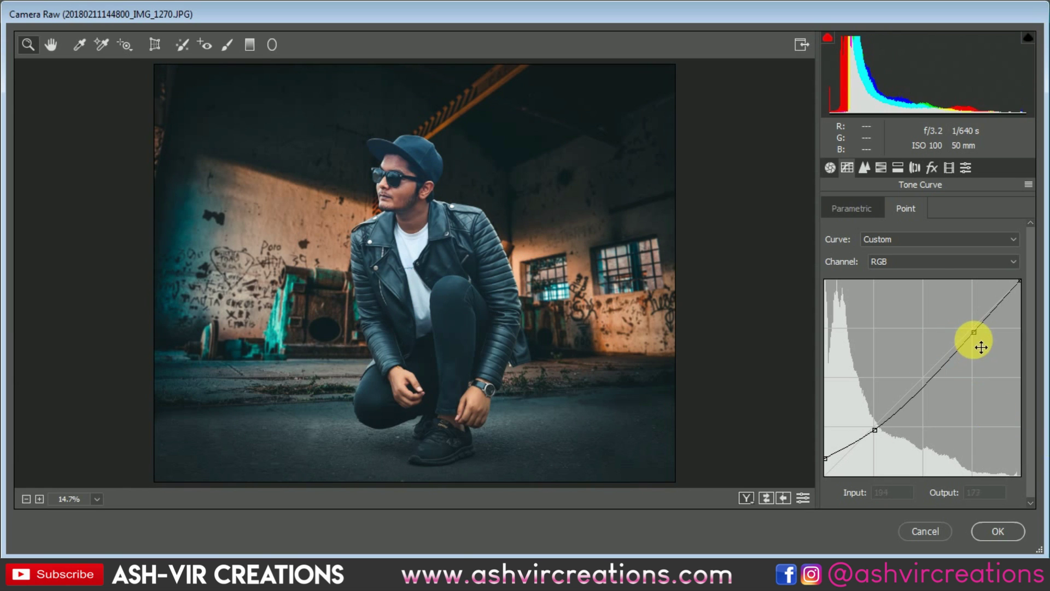
pyautogui.moveTo(981, 346)
pyautogui.mouseDown()
pyautogui.moveTo(970, 328)
pyautogui.moveTo(981, 337)
pyautogui.mouseUp()
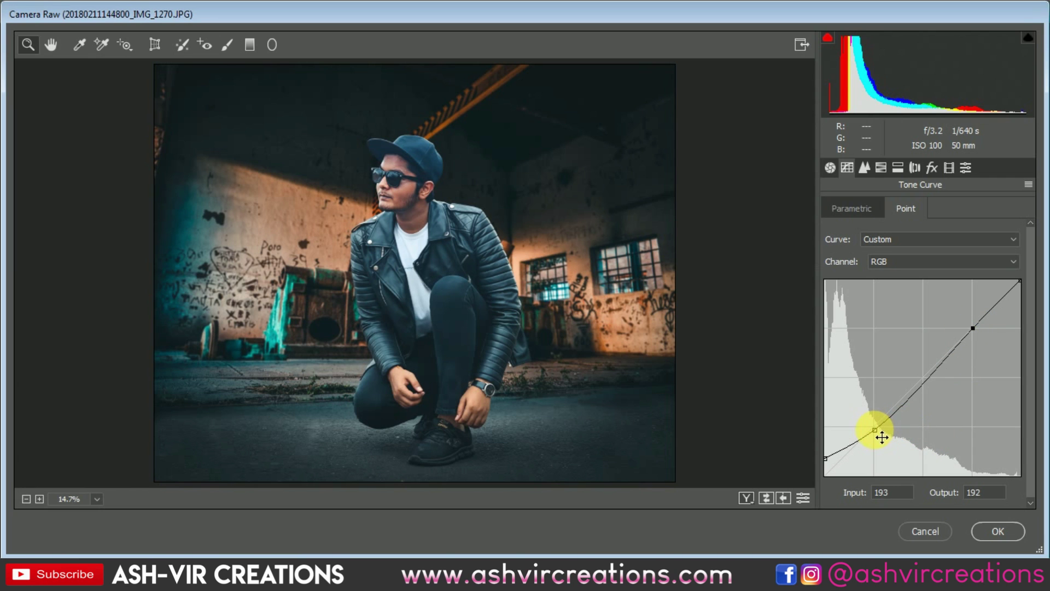
pyautogui.moveTo(882, 437); pyautogui.dragTo(880, 434)
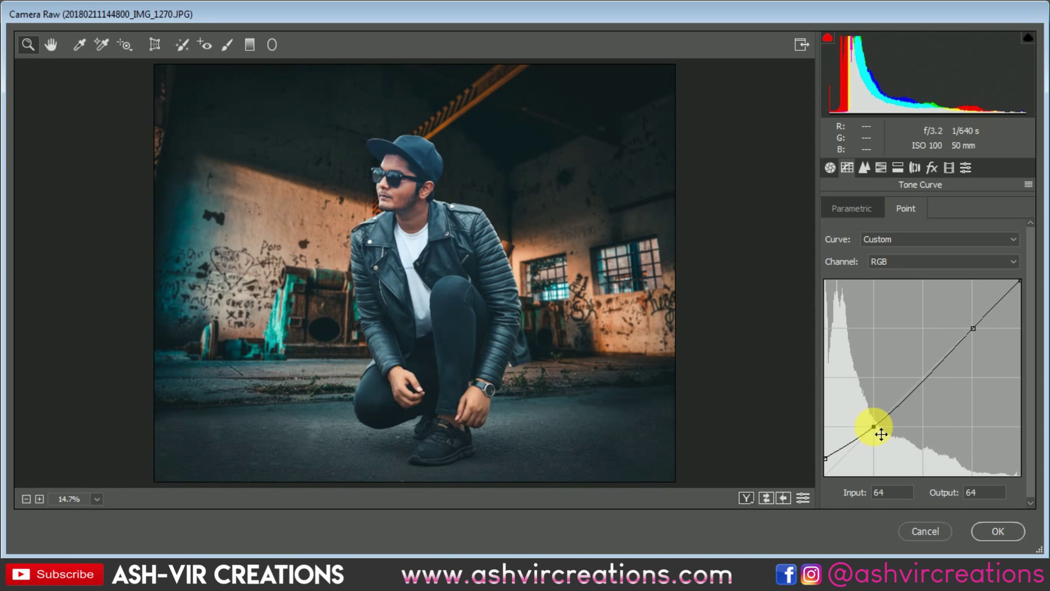
# Step: Try other exposure and HSL Oranges hue settings, leaving Oranges at +3, and set the Reds hue to +33
pyautogui.click(830, 167)
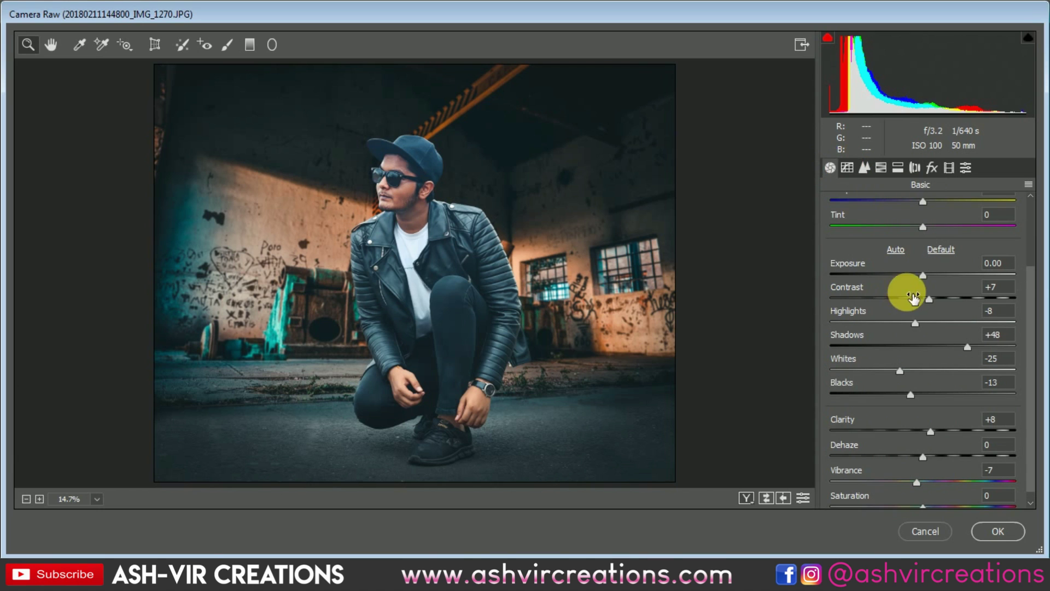
pyautogui.moveTo(924, 279); pyautogui.dragTo(922, 279)
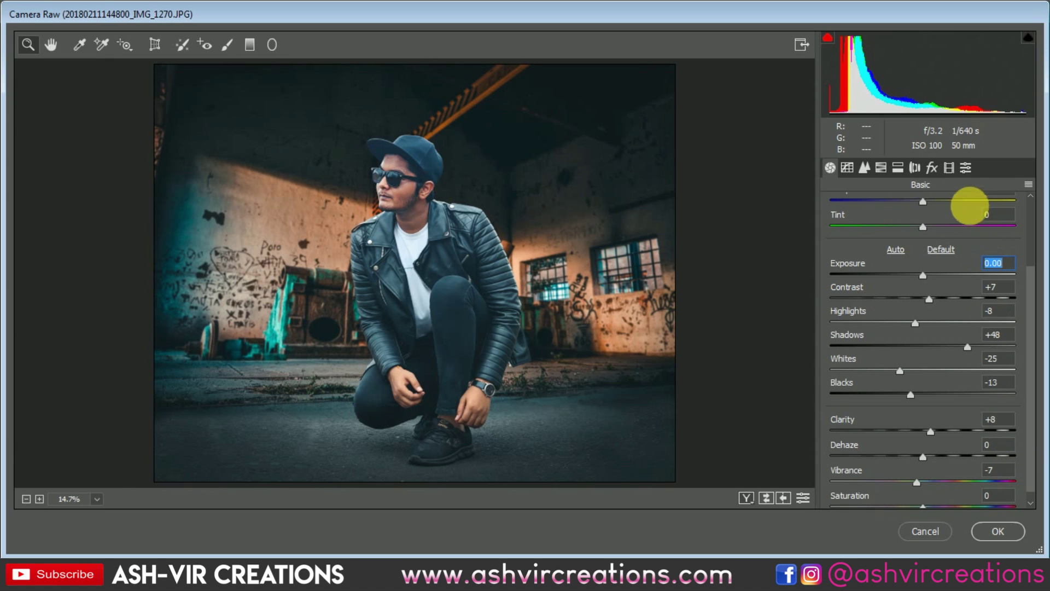
pyautogui.click(883, 168)
pyautogui.click(898, 168)
pyautogui.click(879, 168)
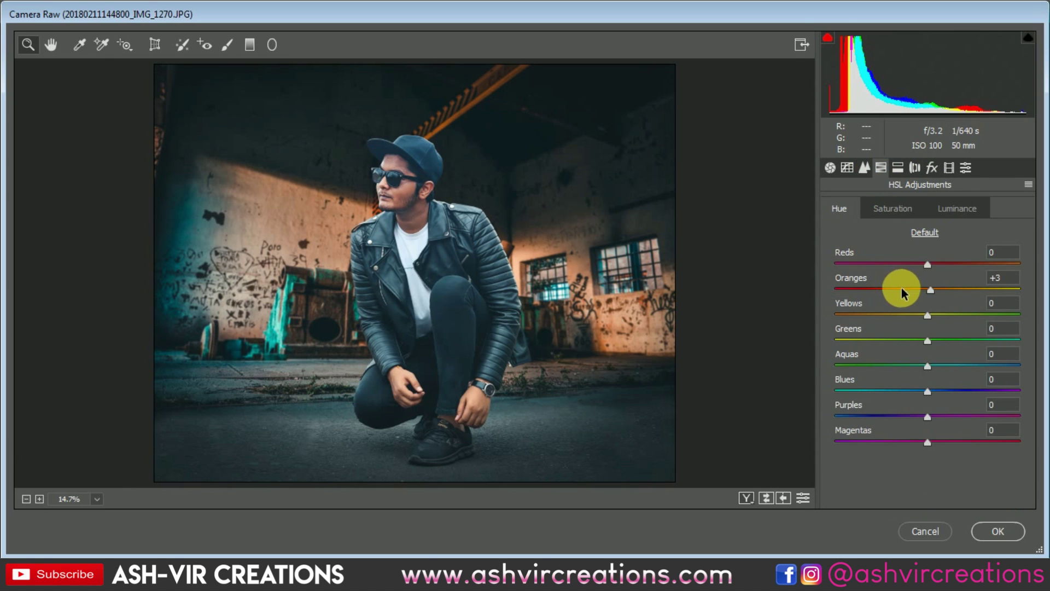
pyautogui.moveTo(933, 290); pyautogui.dragTo(949, 297)
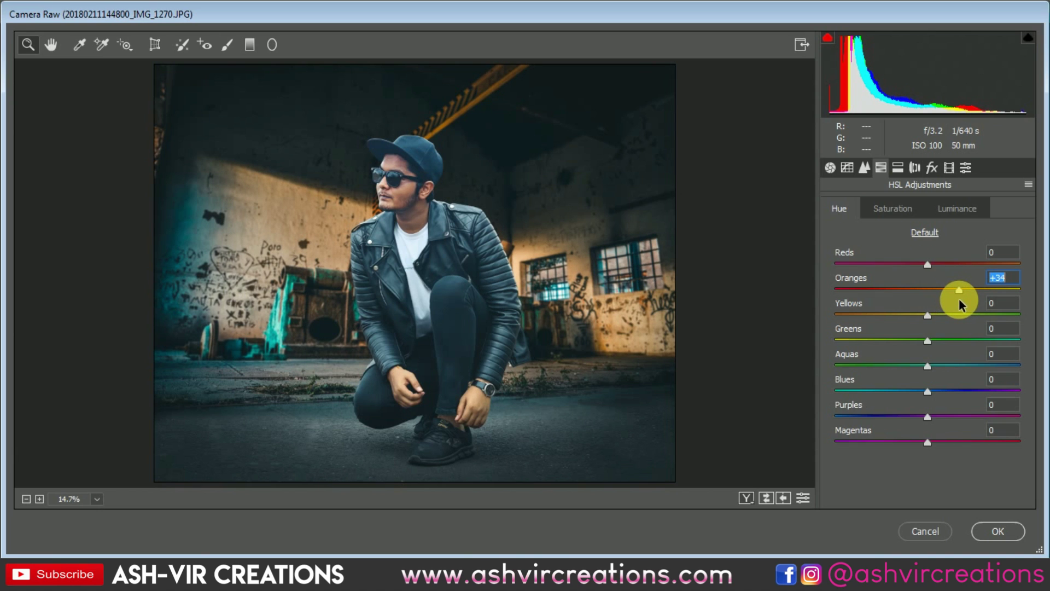
pyautogui.moveTo(959, 297); pyautogui.dragTo(953, 270)
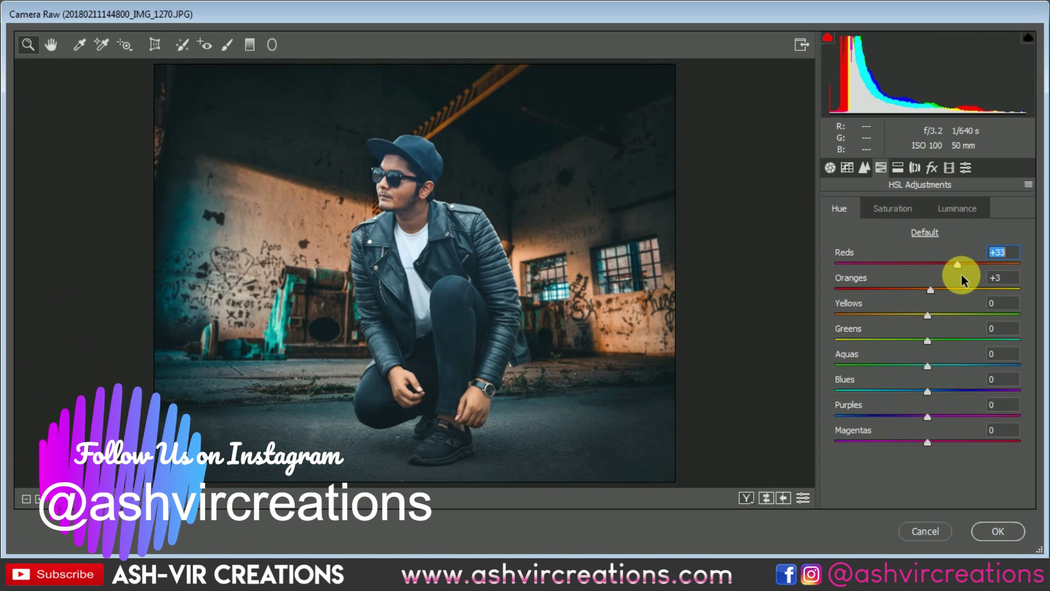
# Step: Adjust the saturation of the Reds and set their luminance to +39 in the HSL adjustments
pyautogui.click(948, 213)
pyautogui.click(910, 211)
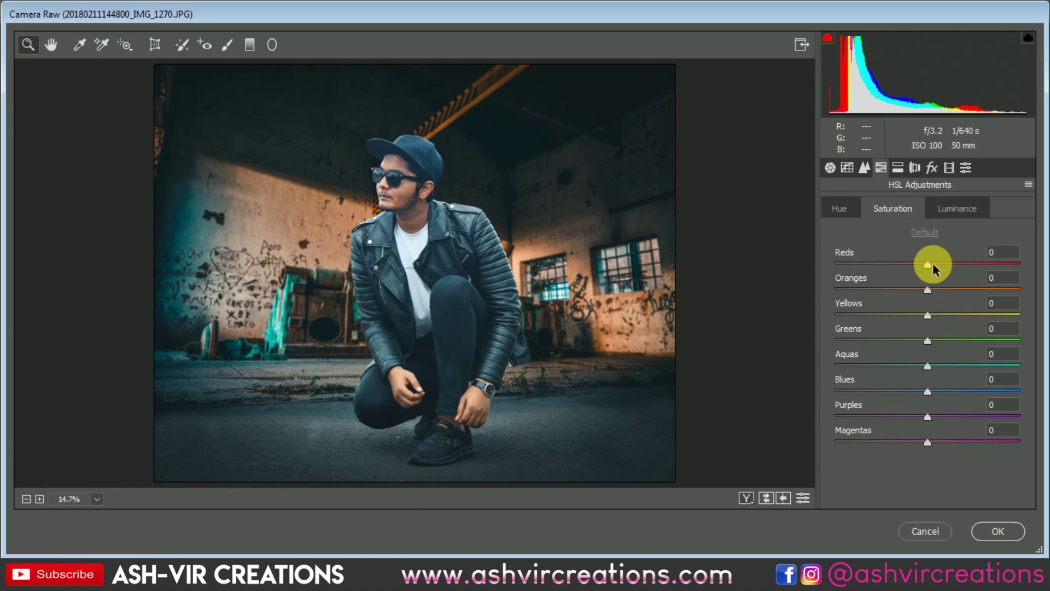
pyautogui.moveTo(933, 265); pyautogui.dragTo(966, 274)
pyautogui.click(954, 208)
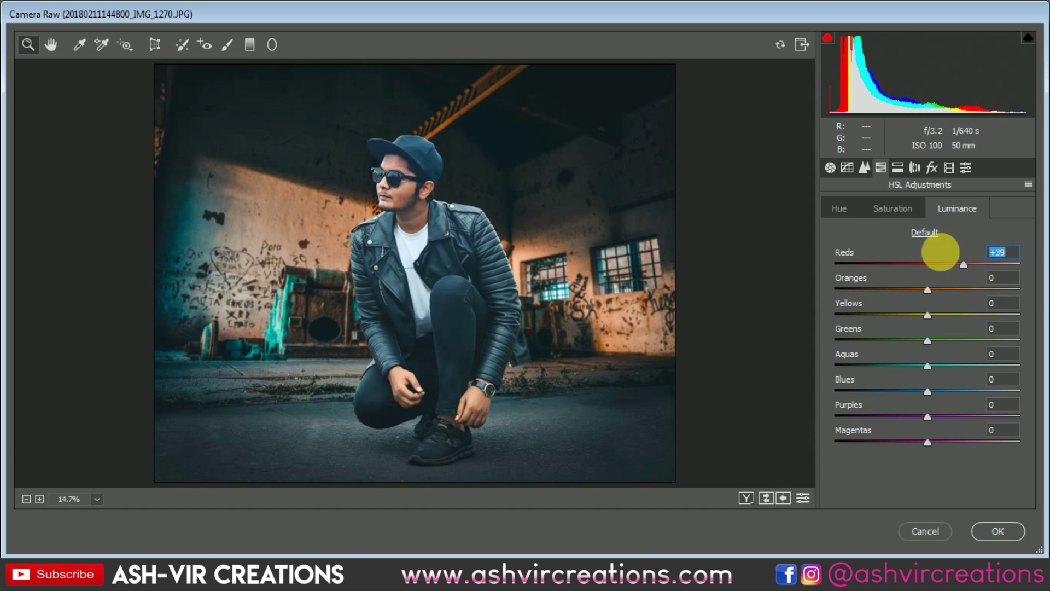
# Step: Set the saturation of the Reds to +38 in the HSL adjustments
pyautogui.click(894, 208)
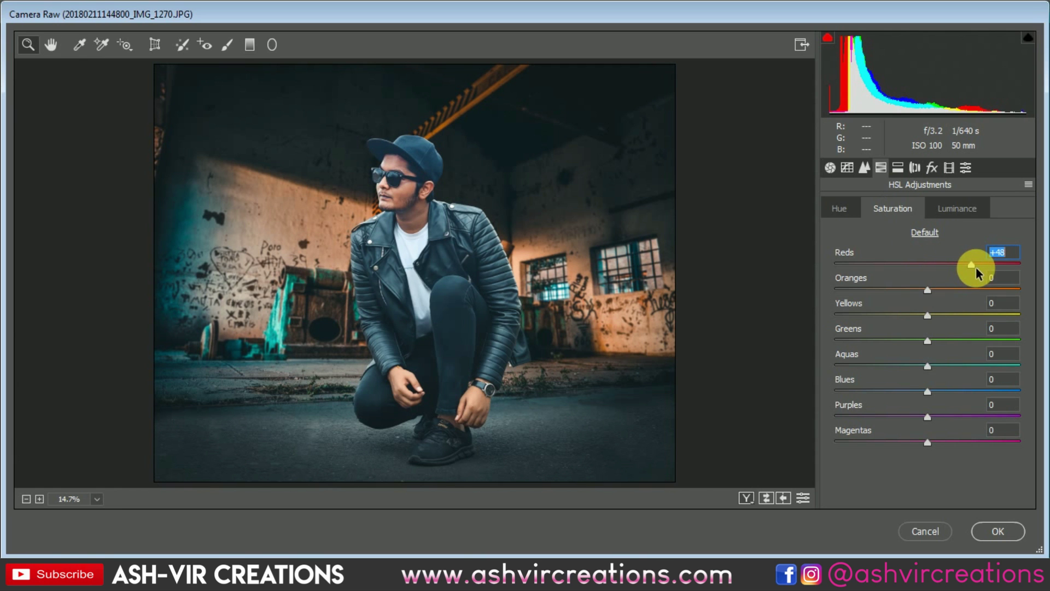
pyautogui.moveTo(968, 265); pyautogui.dragTo(961, 266)
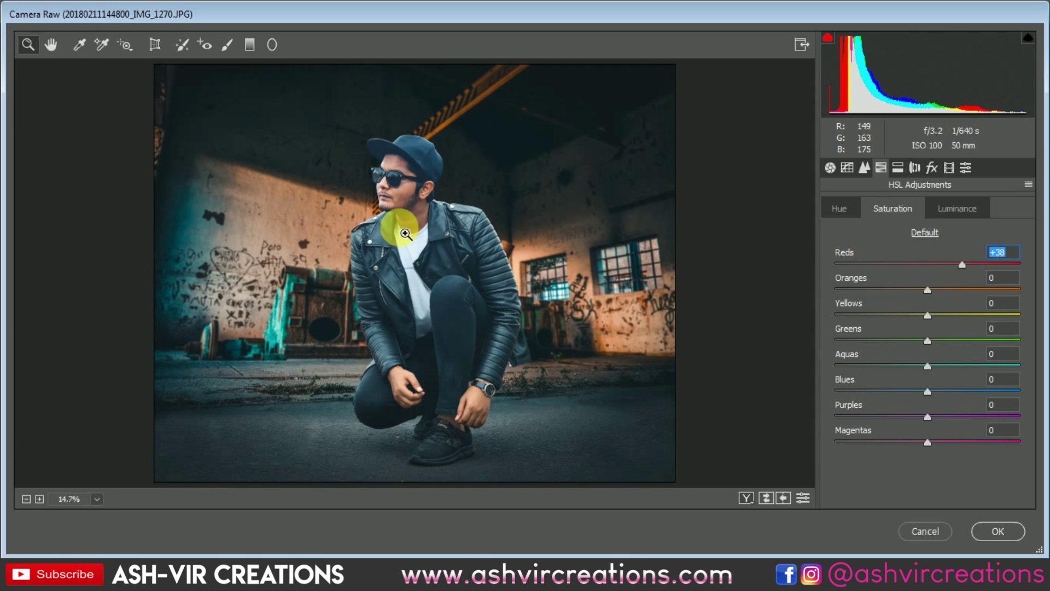
pyautogui.click(437, 258)
pyautogui.moveTo(437, 258); pyautogui.dragTo(424, 207)
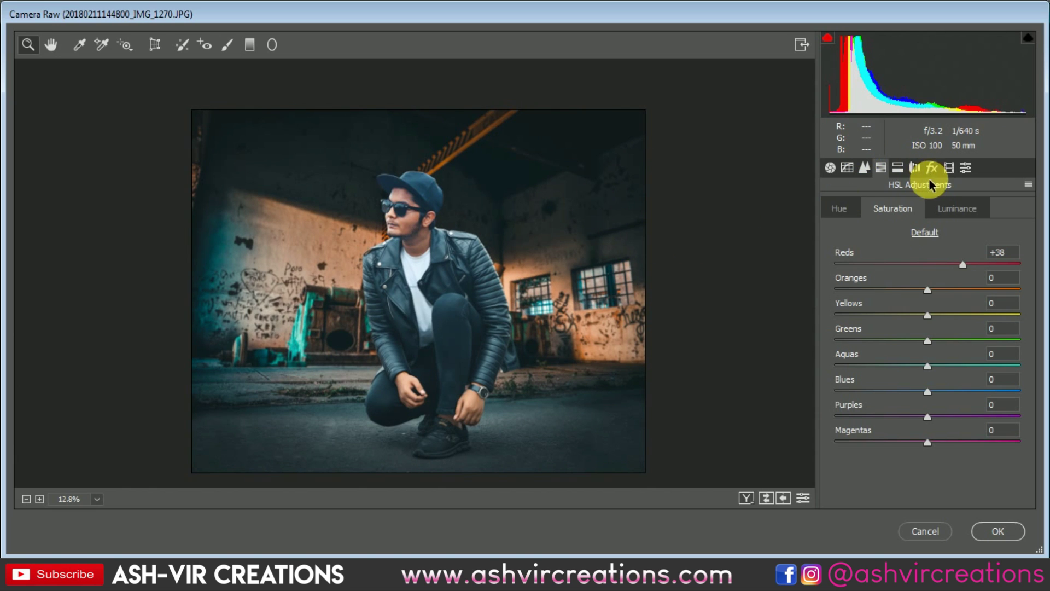
# Step: Check the Split Toning and Effects settings without changing them, and apply the Camera Raw grade to the merged image
pyautogui.click(899, 169)
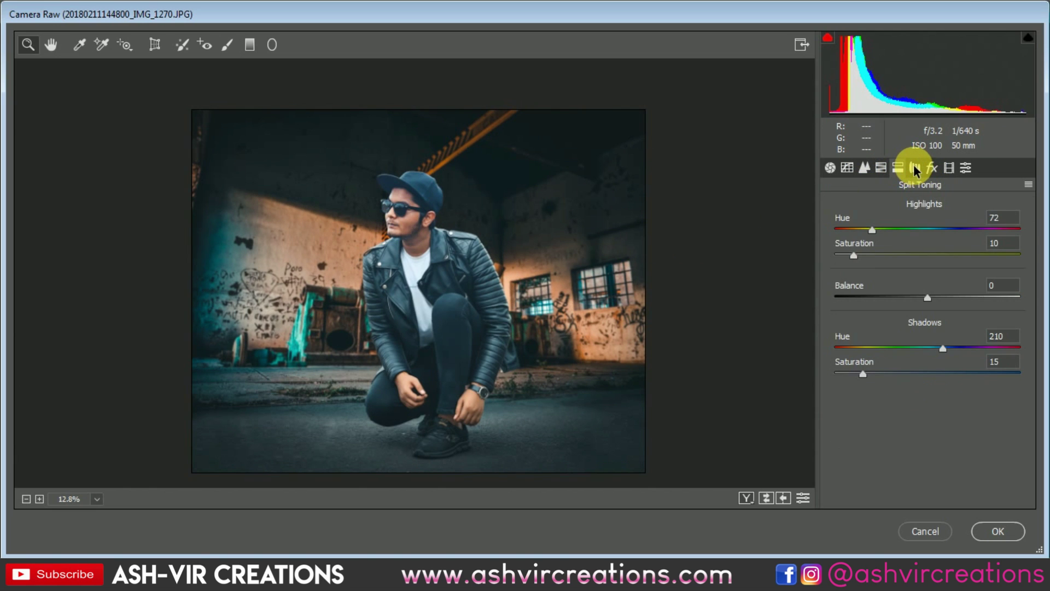
pyautogui.click(913, 169)
pyautogui.click(932, 167)
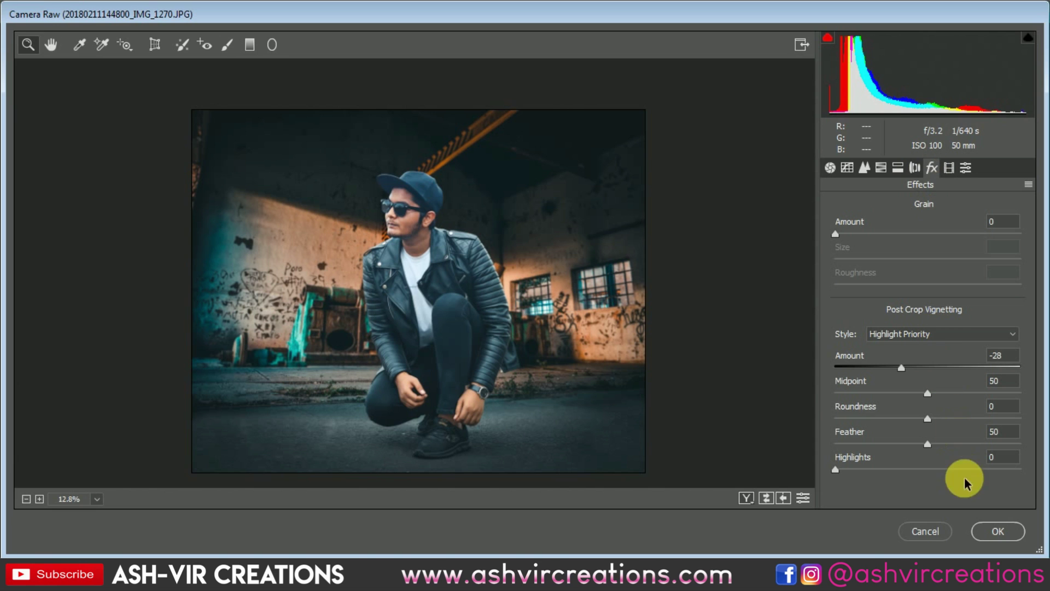
pyautogui.click(997, 533)
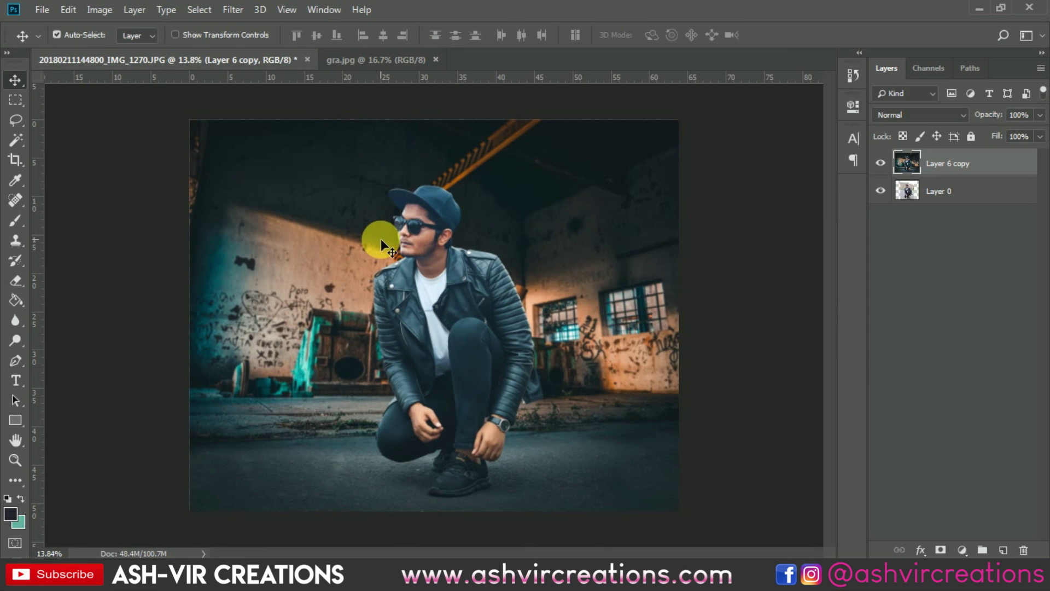
# Step: Add a Selective Color adjustment layer with Neutrals at Cyan +8, Magenta +7, Yellow +3 and Black +7
pyautogui.scroll(1, 381, 239)
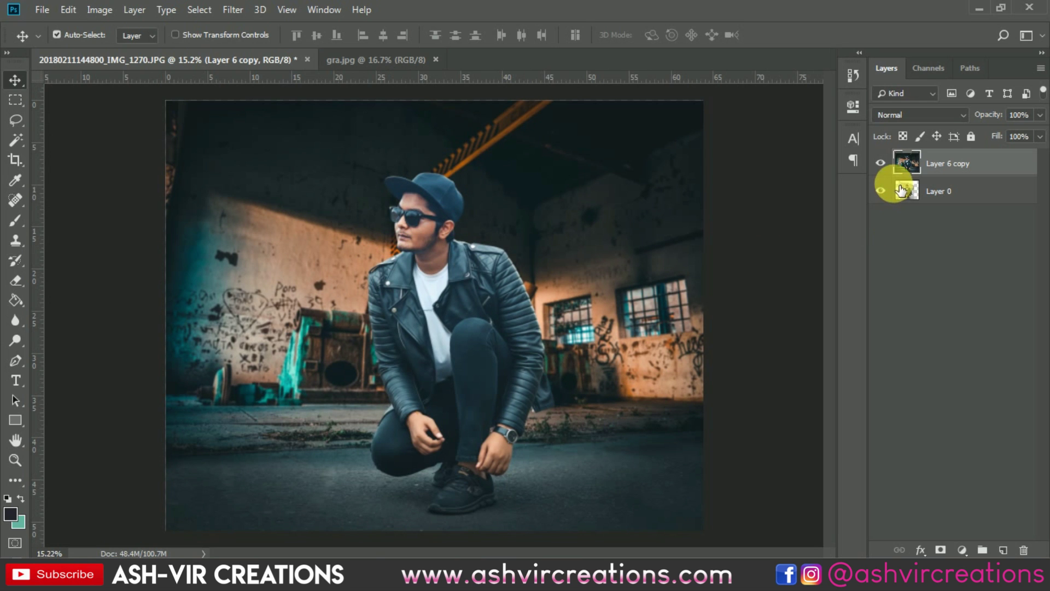
pyautogui.click(963, 549)
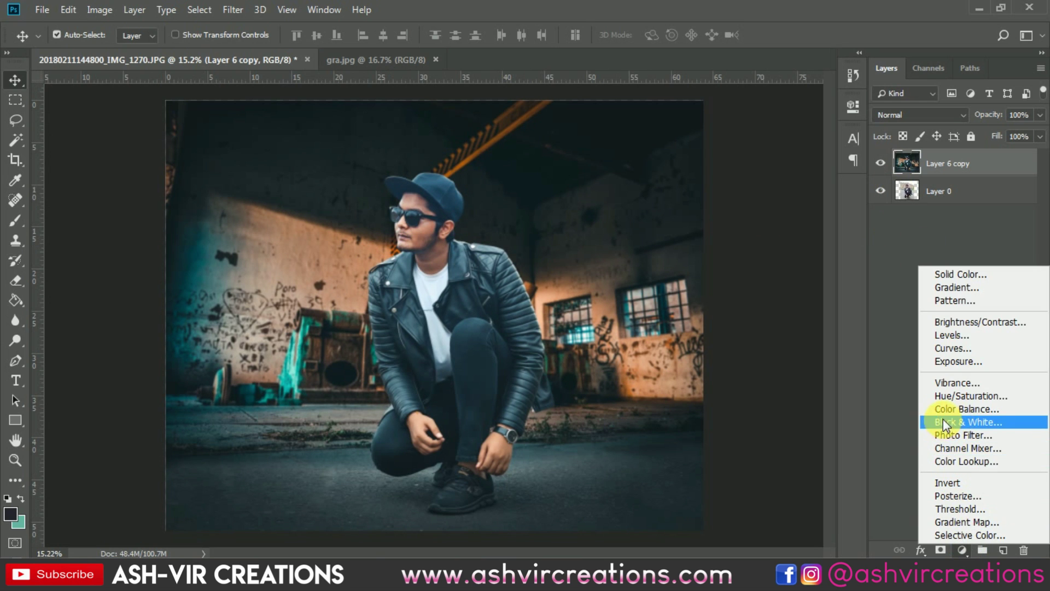
pyautogui.click(953, 534)
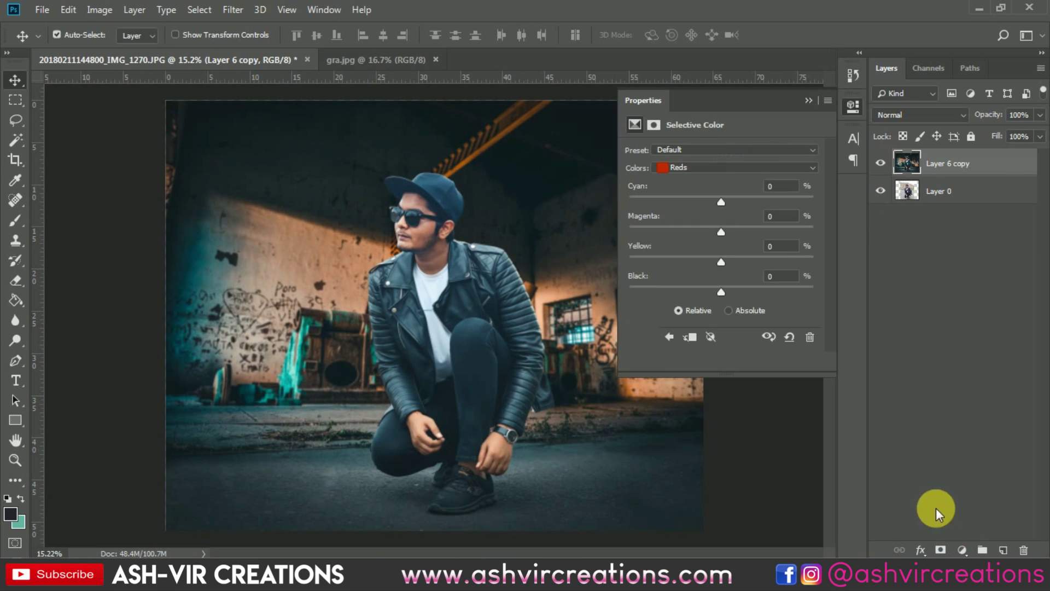
pyautogui.click(691, 168)
pyautogui.click(693, 267)
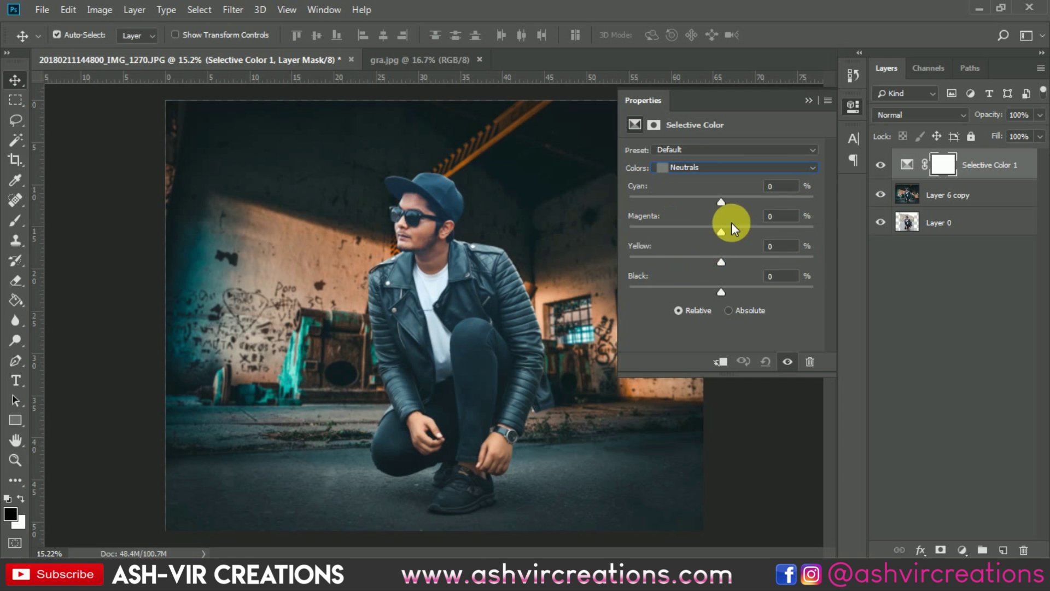
pyautogui.moveTo(722, 230); pyautogui.dragTo(724, 205)
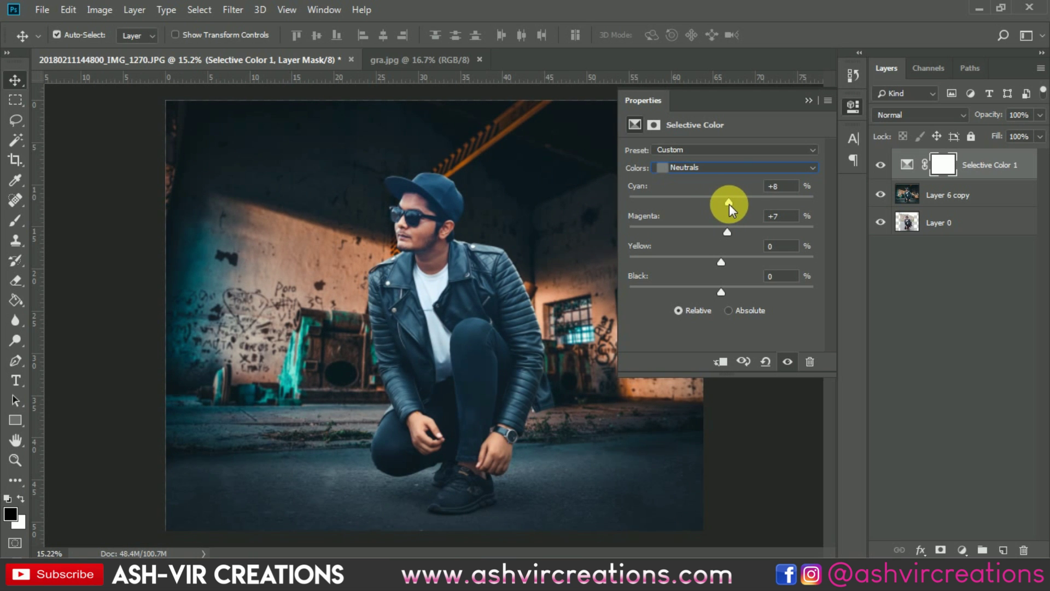
pyautogui.moveTo(723, 259); pyautogui.dragTo(724, 283)
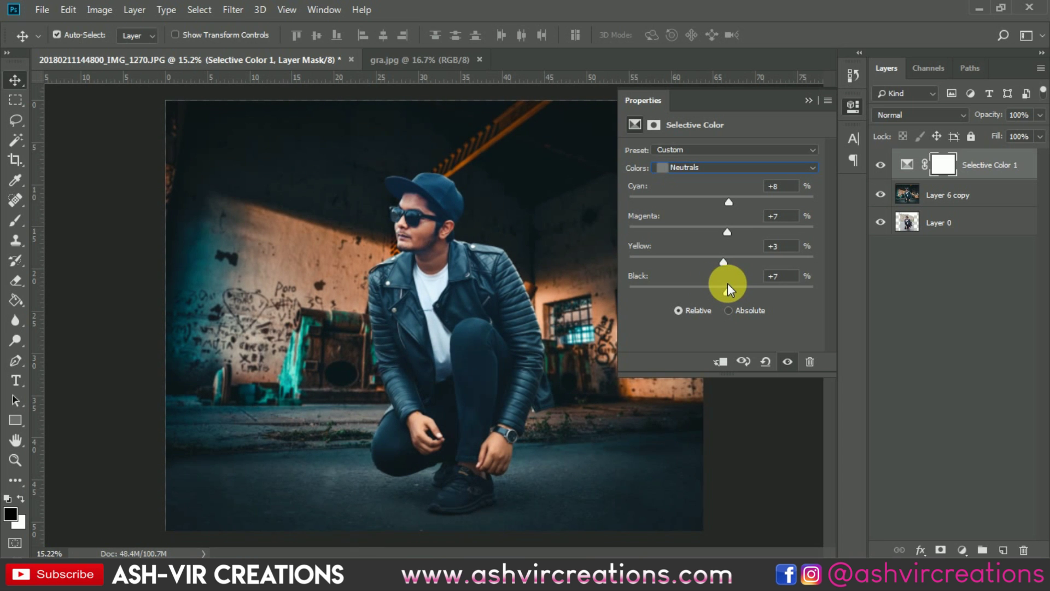
pyautogui.click(807, 100)
# Step: Compare the image with the Selective Color adjustment layer hidden and shown
pyautogui.scroll(-2, 734, 197)
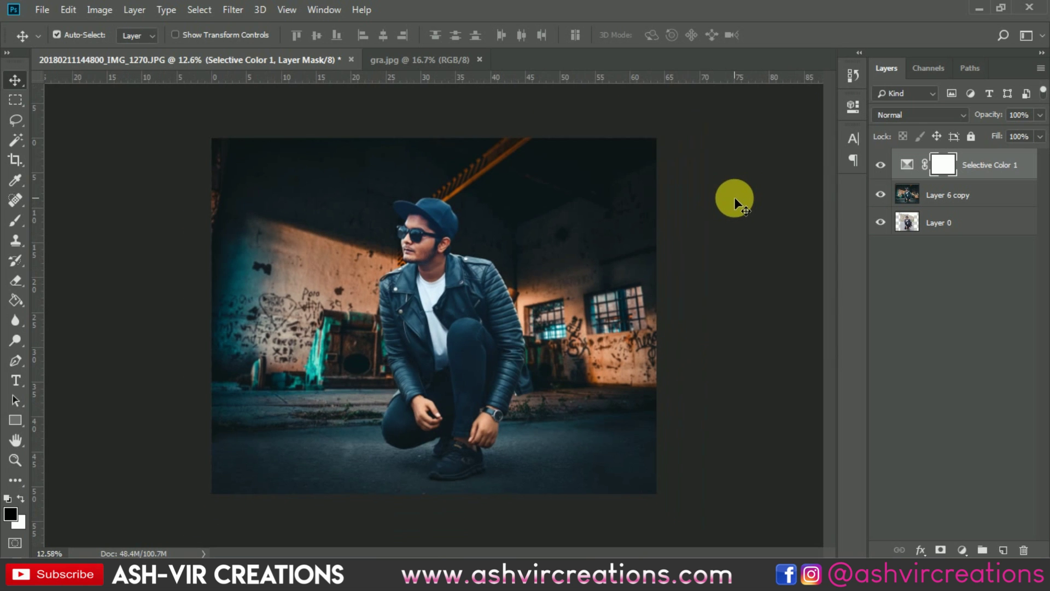
pyautogui.click(881, 165)
pyautogui.click(883, 165)
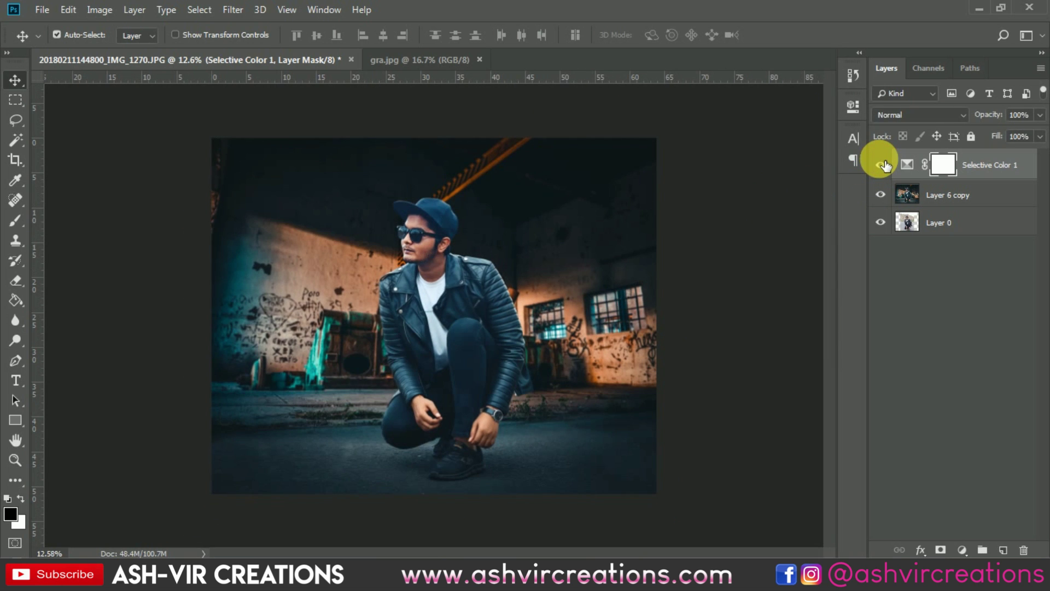
pyautogui.click(883, 164)
pyautogui.click(884, 165)
pyautogui.click(883, 165)
pyautogui.click(884, 165)
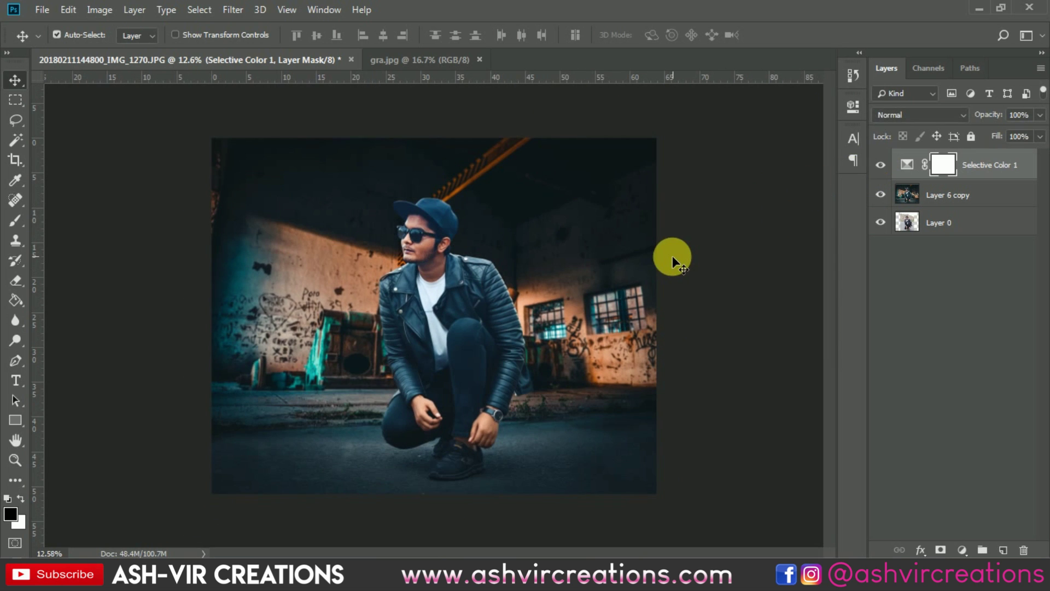
pyautogui.scroll(1, 671, 254)
pyautogui.click(881, 165)
pyautogui.click(882, 164)
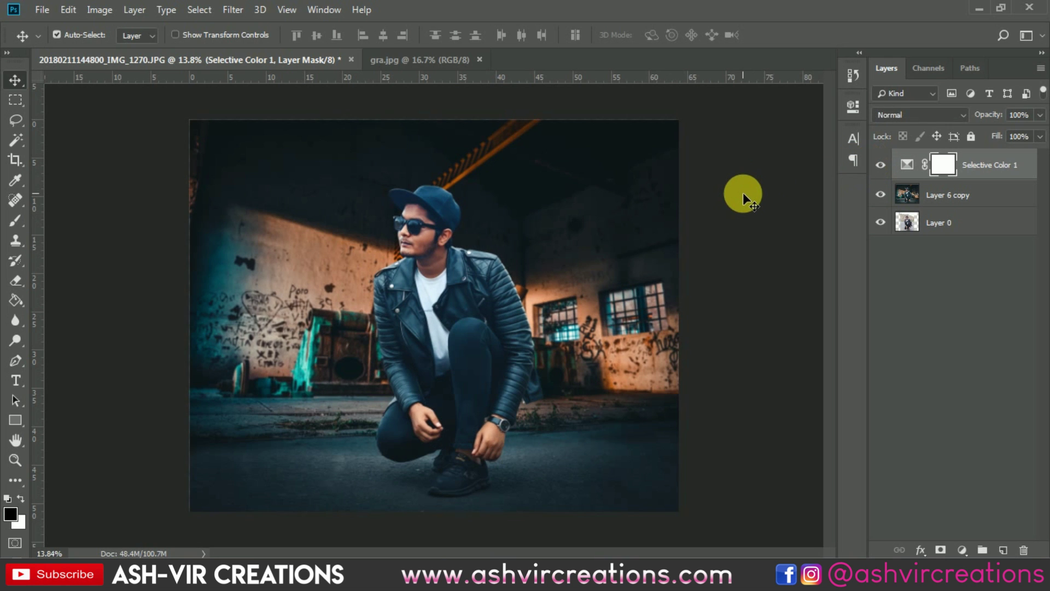
pyautogui.scroll(-1, 743, 192)
pyautogui.scroll(1, 741, 193)
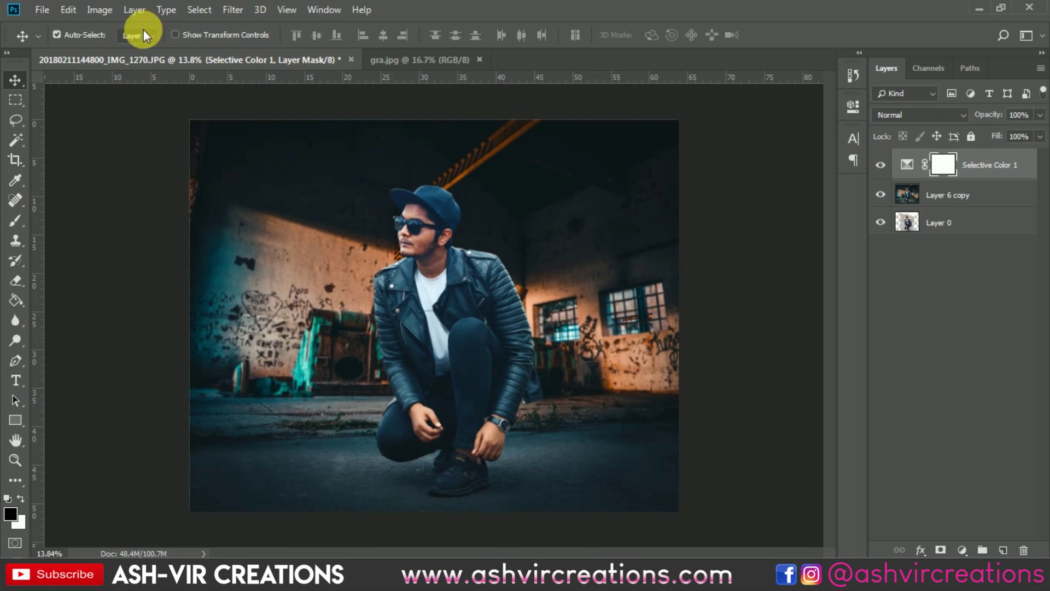
# Step: Open the DUst image from the d folder and bring it into the warehouse composite as a new layer
pyautogui.click(46, 11)
pyautogui.click(54, 41)
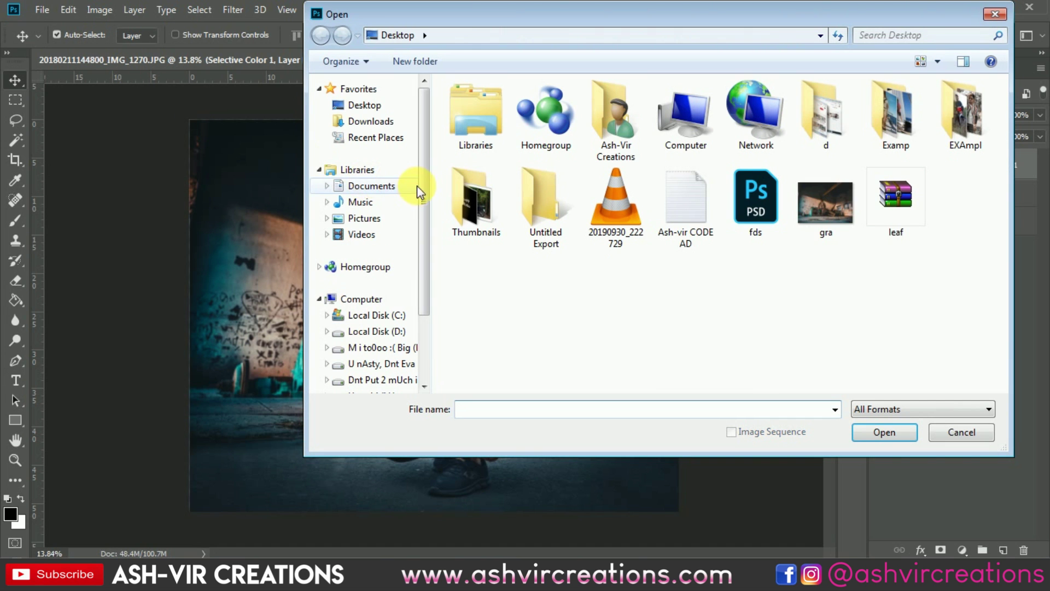
pyautogui.doubleClick(825, 115)
pyautogui.moveTo(1004, 160); pyautogui.dragTo(979, 173)
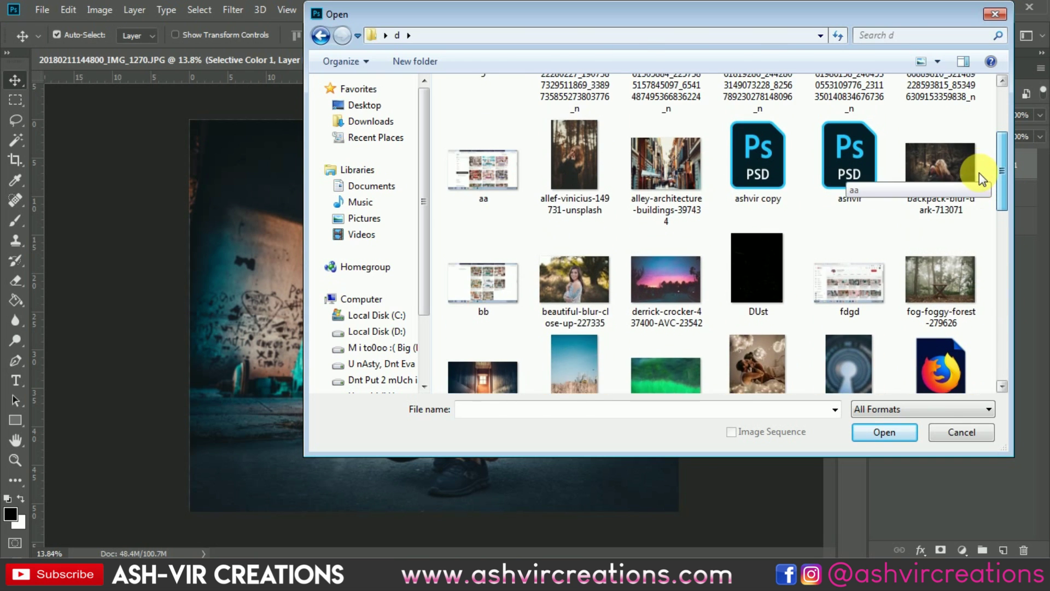
pyautogui.doubleClick(770, 284)
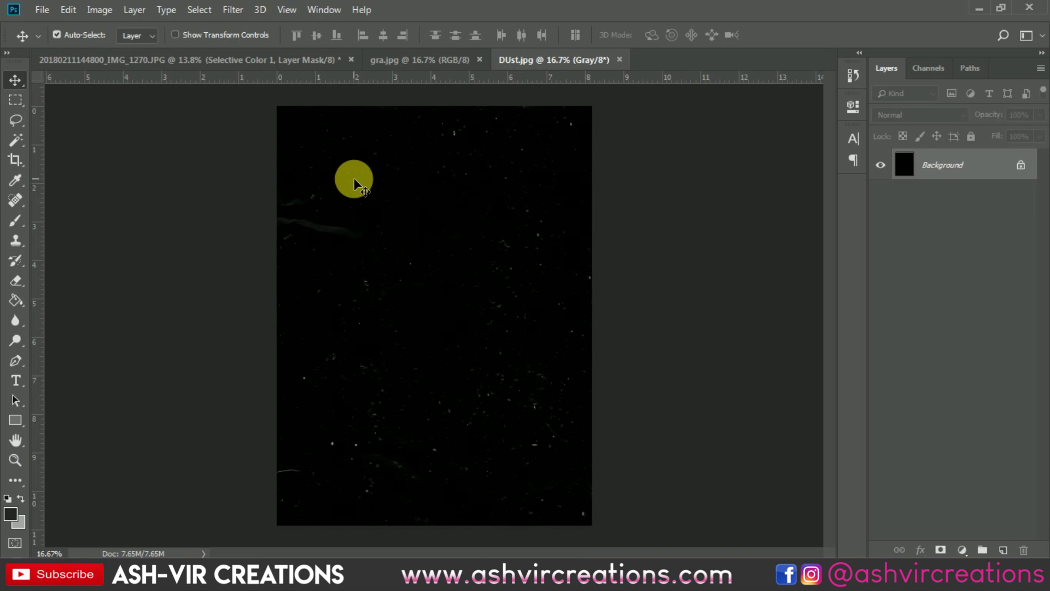
pyautogui.moveTo(418, 182); pyautogui.dragTo(437, 236)
# Step: Blend the dust layer in Screen mode and fit it to the photo's left part at full height, scaled to about 113%
pyautogui.click(909, 115)
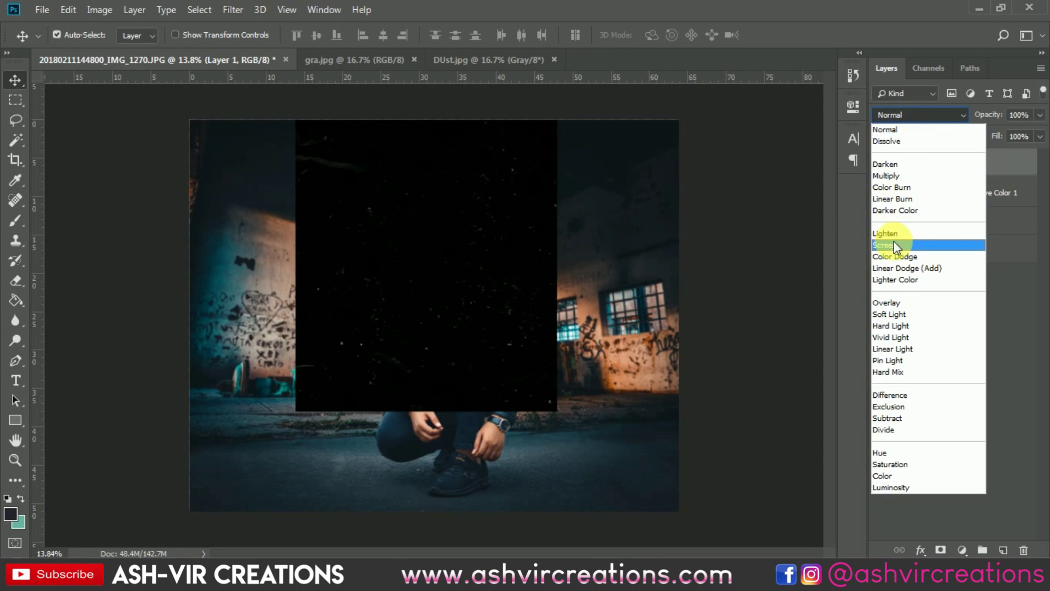
pyautogui.click(894, 239)
pyautogui.moveTo(451, 224); pyautogui.dragTo(375, 304)
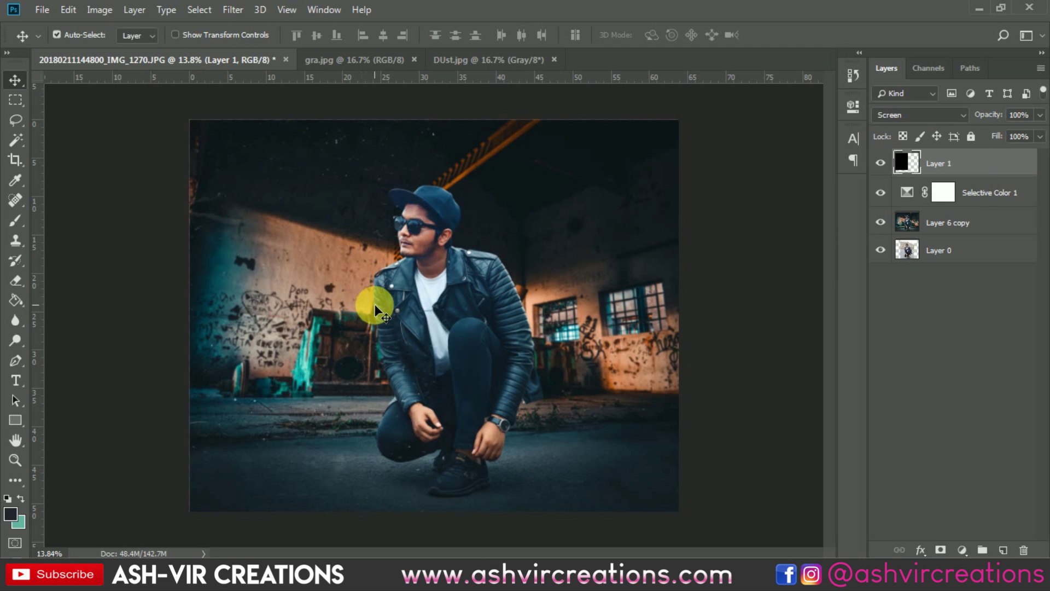
pyautogui.hotkey('ctrl', 't')
pyautogui.moveTo(445, 466); pyautogui.dragTo(497, 521)
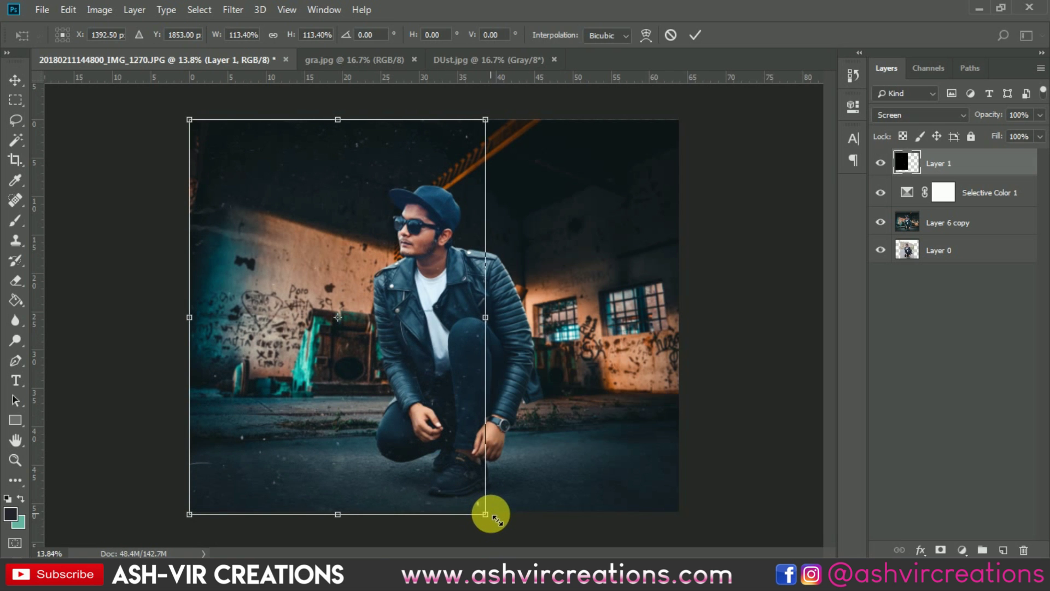
pyautogui.doubleClick(443, 392)
# Step: Duplicate the dust layer onto the uncovered right part of the photo and flip the copy horizontally and vertically
pyautogui.moveTo(277, 211); pyautogui.dragTo(574, 205)
pyautogui.hotkey('ctrl', 'j')
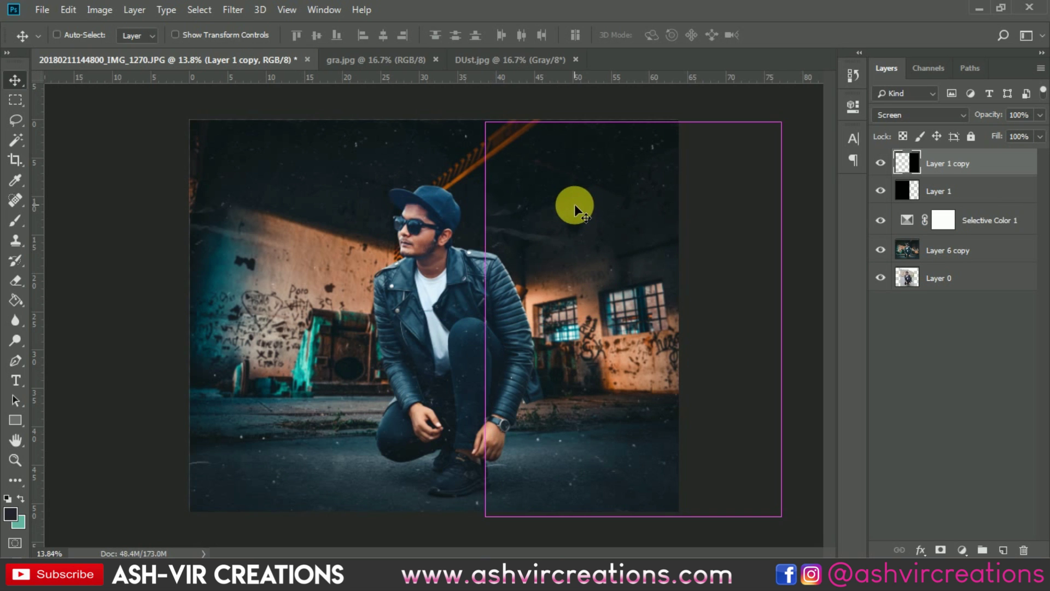
pyautogui.hotkey('ctrl', 't')
pyautogui.rightClick(589, 320)
pyautogui.click(652, 514)
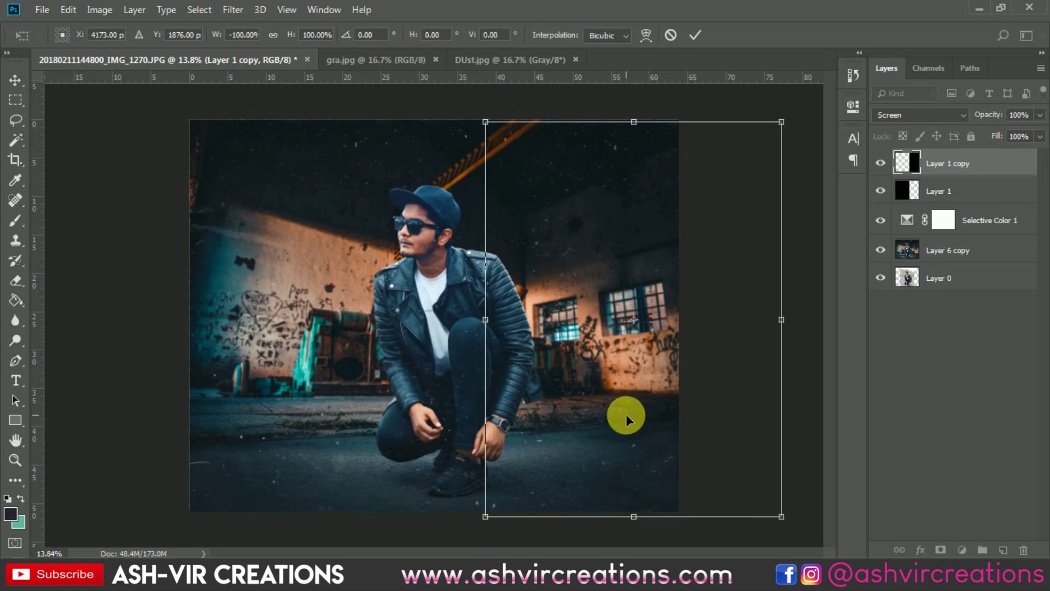
pyautogui.rightClick(626, 413)
pyautogui.click(629, 399)
pyautogui.press('Return')
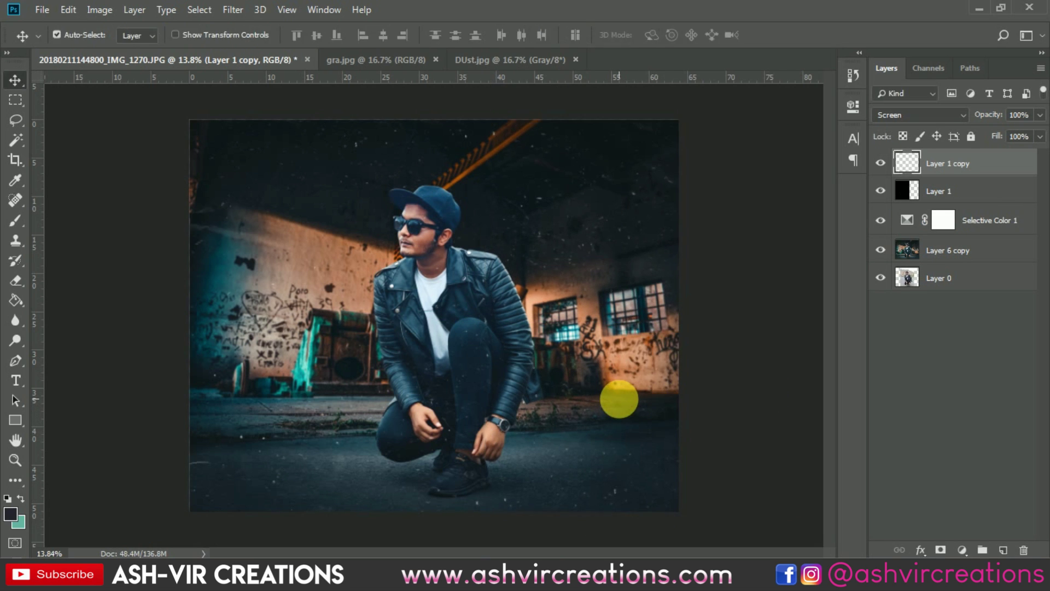
# Step: Merge the two dust layers into one and set the merged layer's blend mode to Screen
pyautogui.hotkey('ctrl', '0')
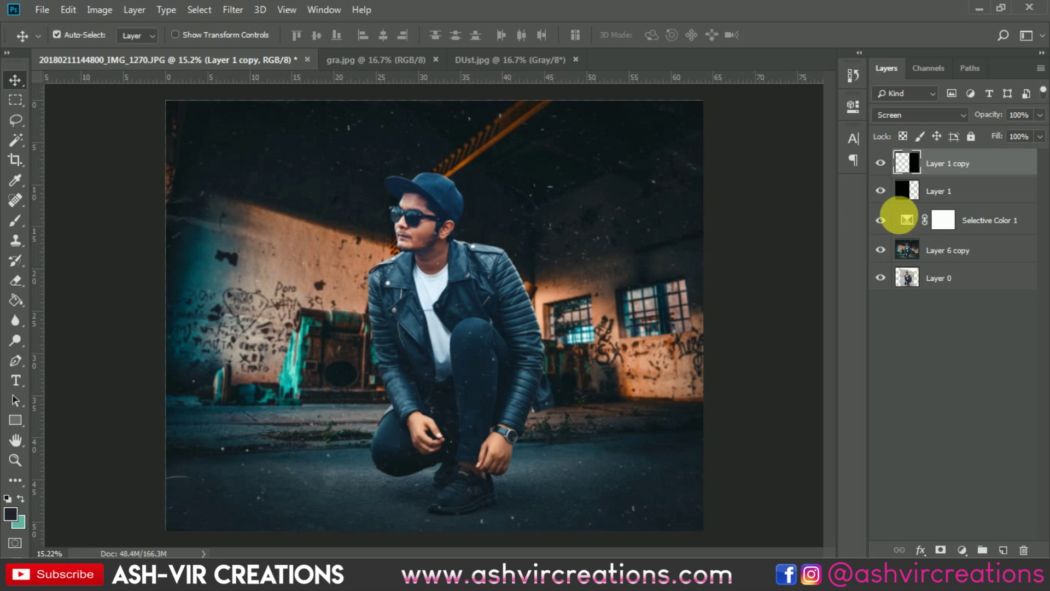
pyautogui.keyDown('ctrl'); pyautogui.click(949, 193); pyautogui.keyUp('ctrl')
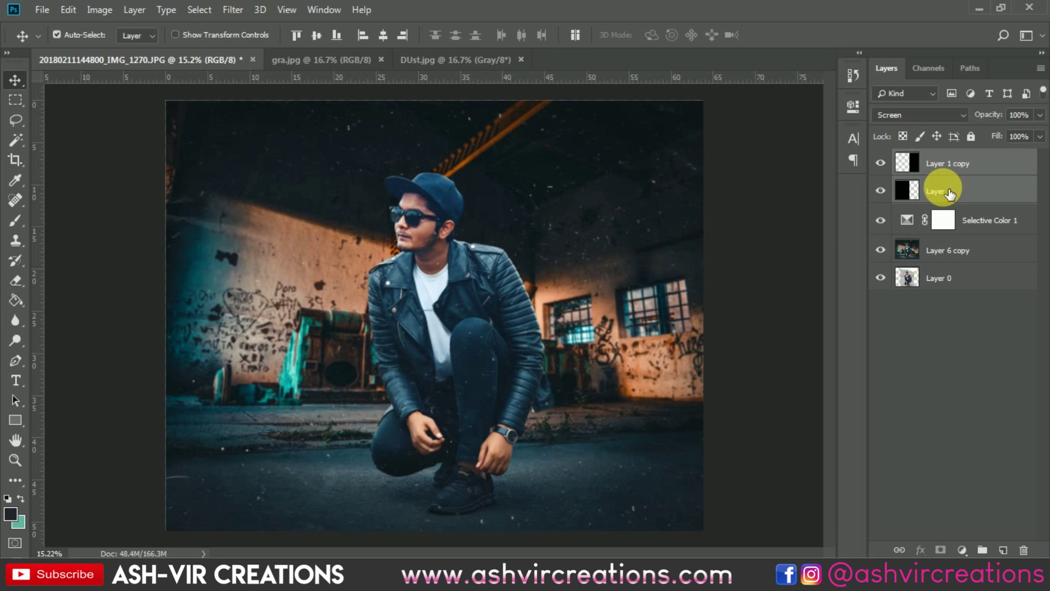
pyautogui.rightClick(943, 192)
pyautogui.click(820, 428)
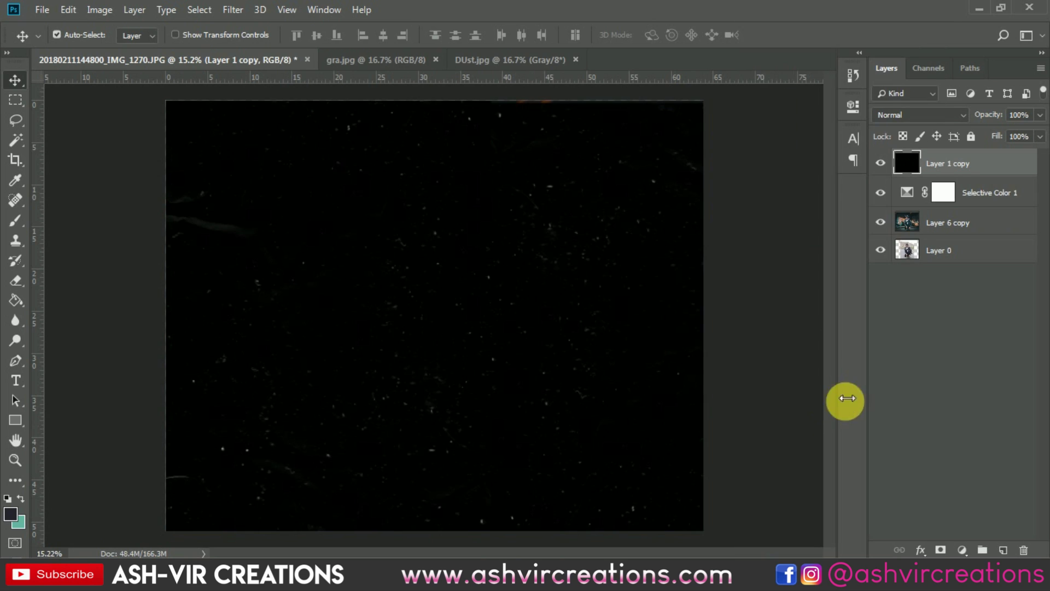
pyautogui.click(924, 116)
pyautogui.click(897, 246)
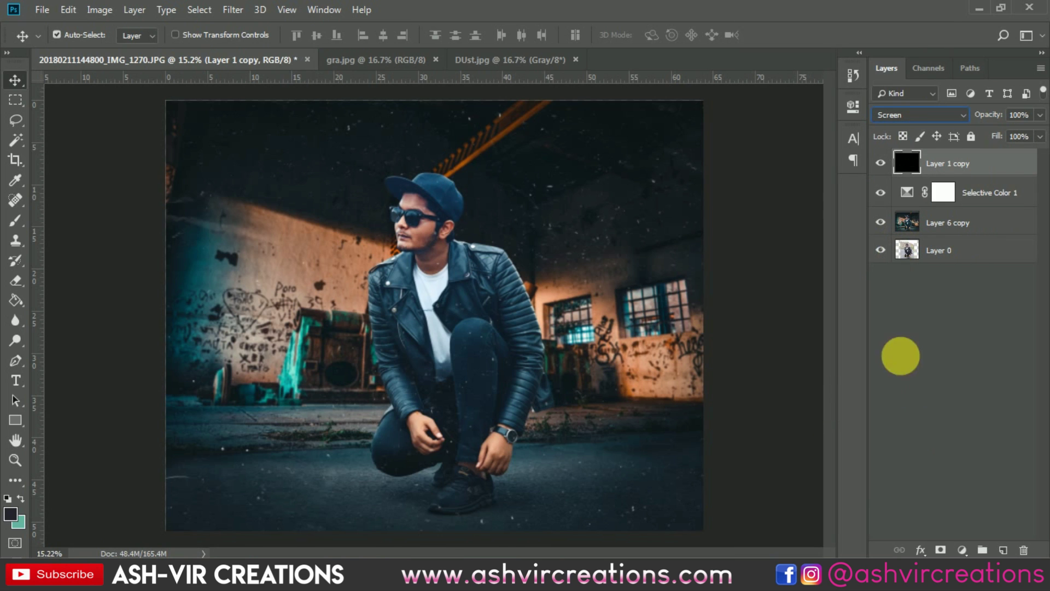
# Step: Lower the merged dust layer's opacity to 36% and compare the image with the layer hidden and shown
pyautogui.moveTo(987, 112); pyautogui.dragTo(867, 107)
pyautogui.click(881, 163)
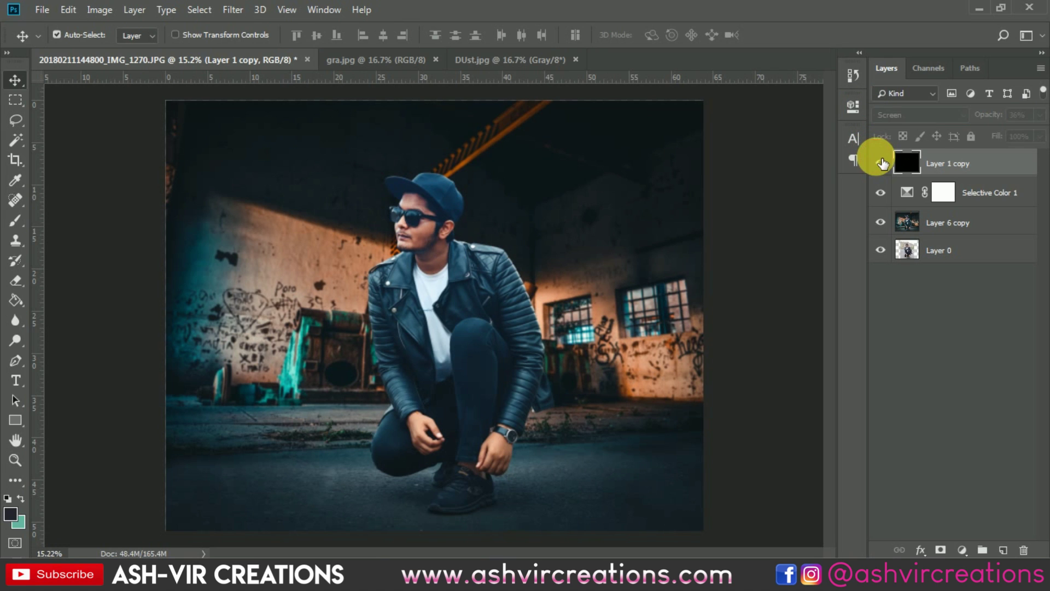
pyautogui.click(881, 163)
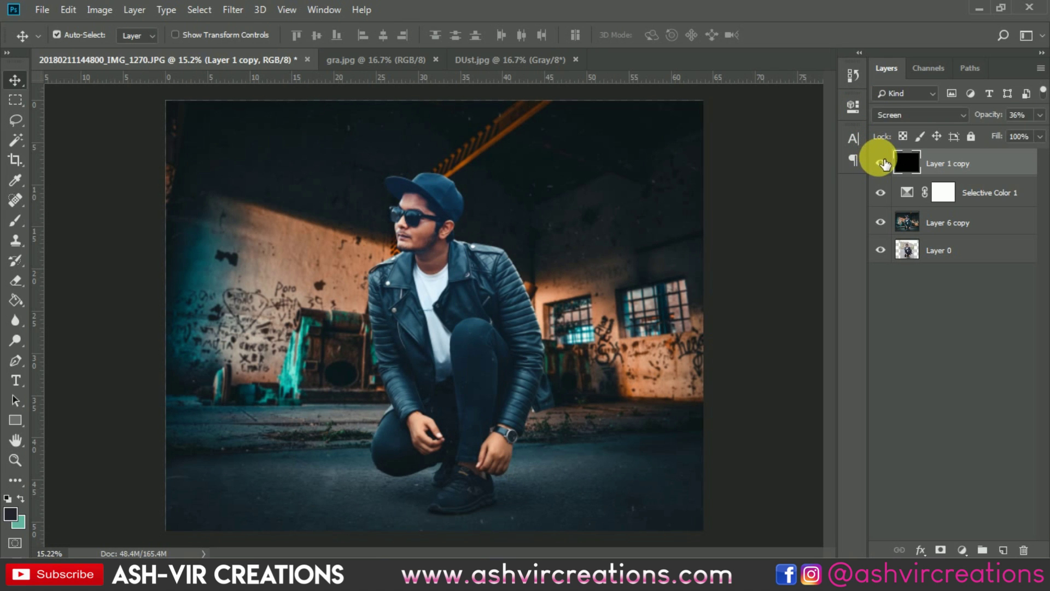
# Step: Erase the dust over the man's face and neck on the merged dust layer with a 200 px Eraser
pyautogui.click(21, 272)
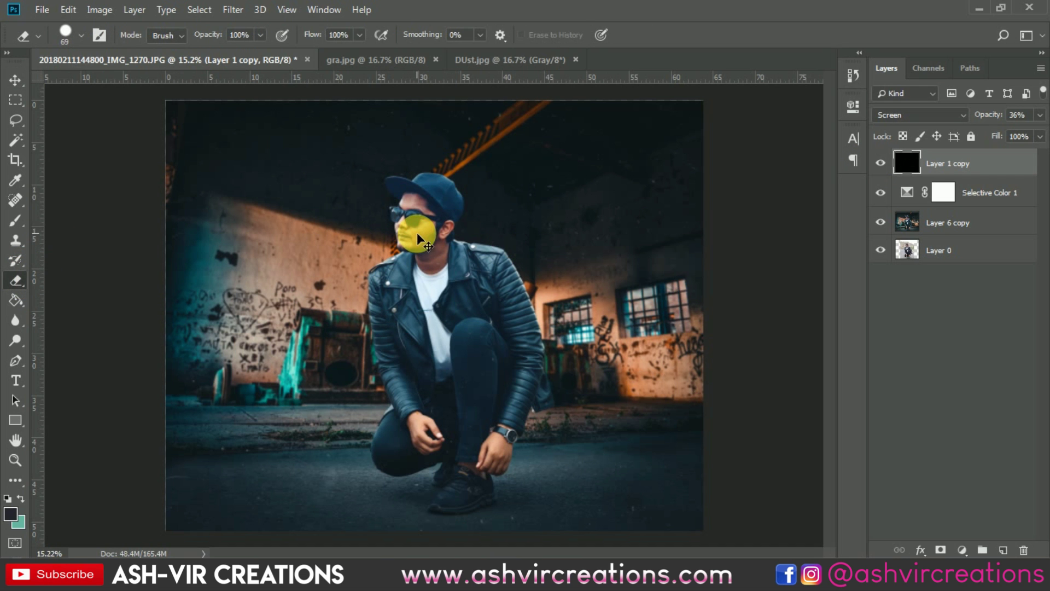
pyautogui.hotkey('ctrl', '+')
pyautogui.hotkey('ctrl', '+')
pyautogui.hotkey('ctrl', '+')
pyautogui.scroll(5, 416, 234)
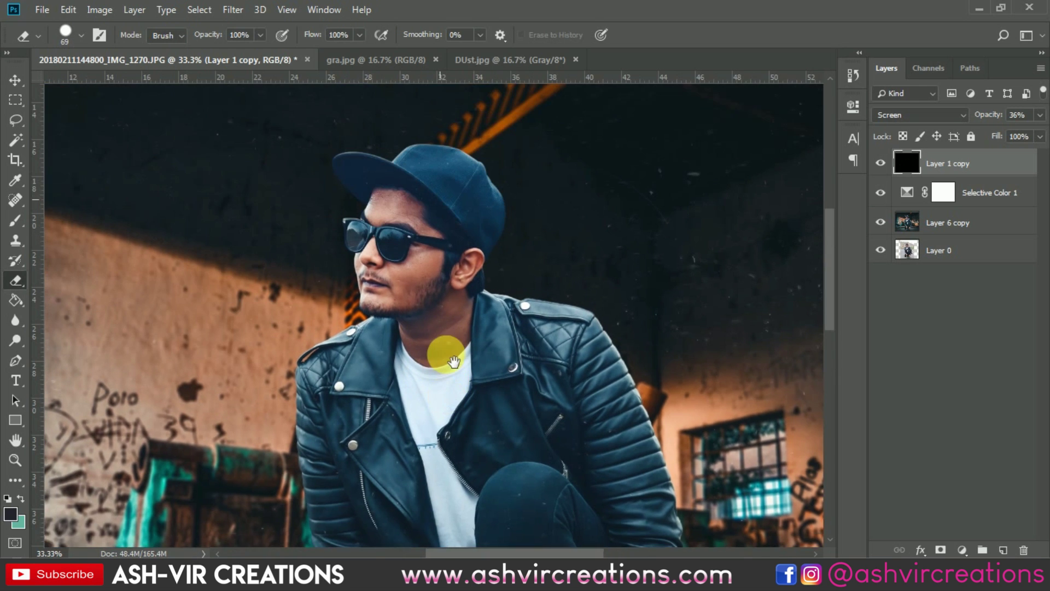
pyautogui.press(']')
pyautogui.press(']')
pyautogui.press(']')
pyautogui.press(']')
pyautogui.press(']')
pyautogui.press(']')
pyautogui.press(']')
pyautogui.press(']')
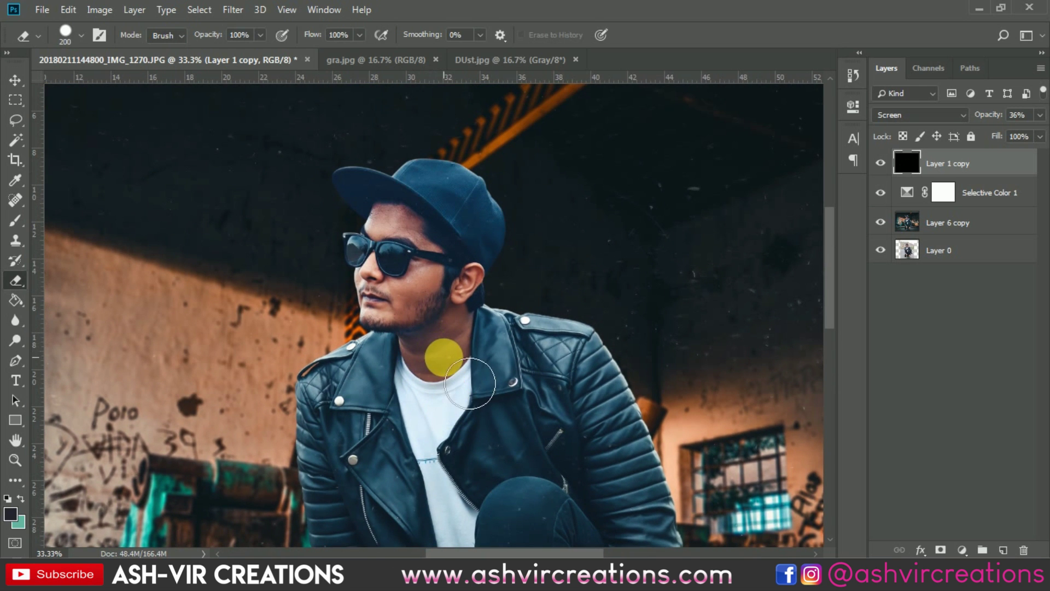
pyautogui.moveTo(432, 315)
pyautogui.mouseDown()
pyautogui.moveTo(417, 334)
pyautogui.moveTo(409, 273)
pyautogui.moveTo(420, 226)
pyautogui.moveTo(461, 219)
pyautogui.moveTo(502, 303)
pyautogui.mouseUp()
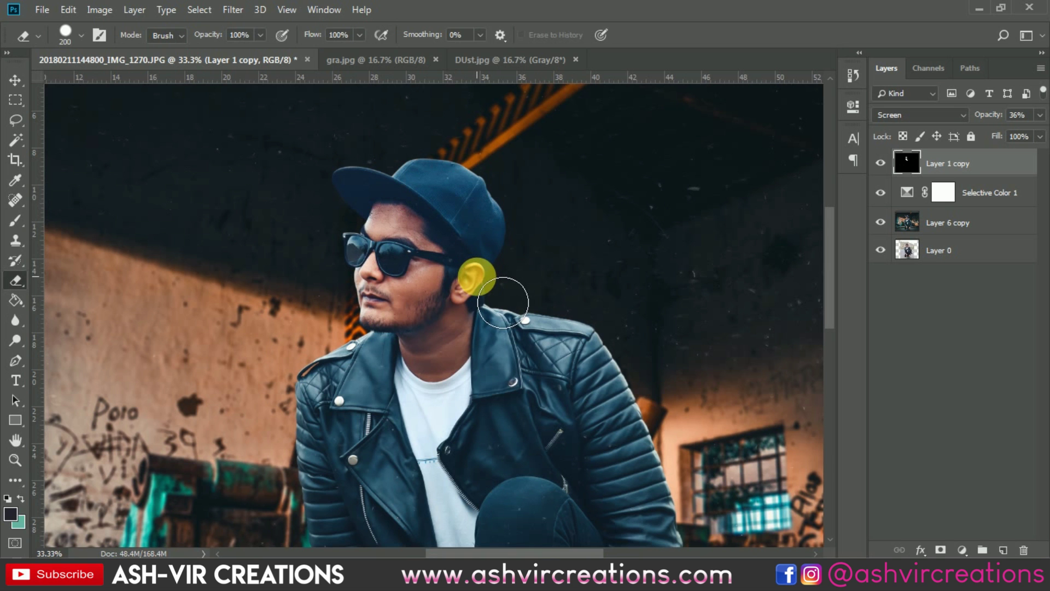
# Step: Merge the dust layer, the Selective Color adjustment and the graded Layer 6 copy into one layer above Layer 0
pyautogui.scroll(-3, 476, 276)
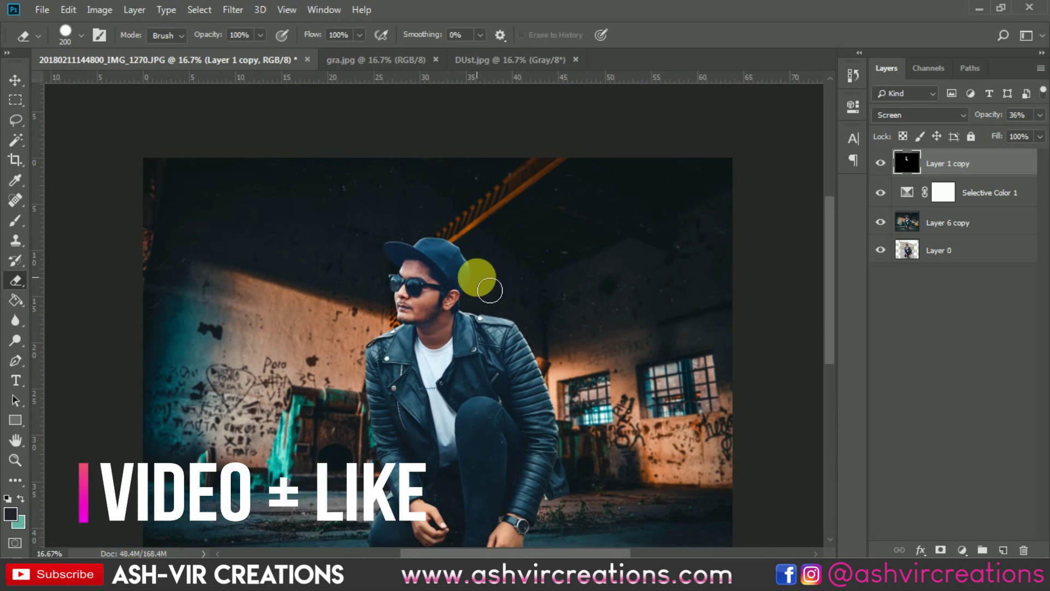
pyautogui.moveTo(507, 320); pyautogui.dragTo(528, 218)
pyautogui.scroll(-1, 527, 218)
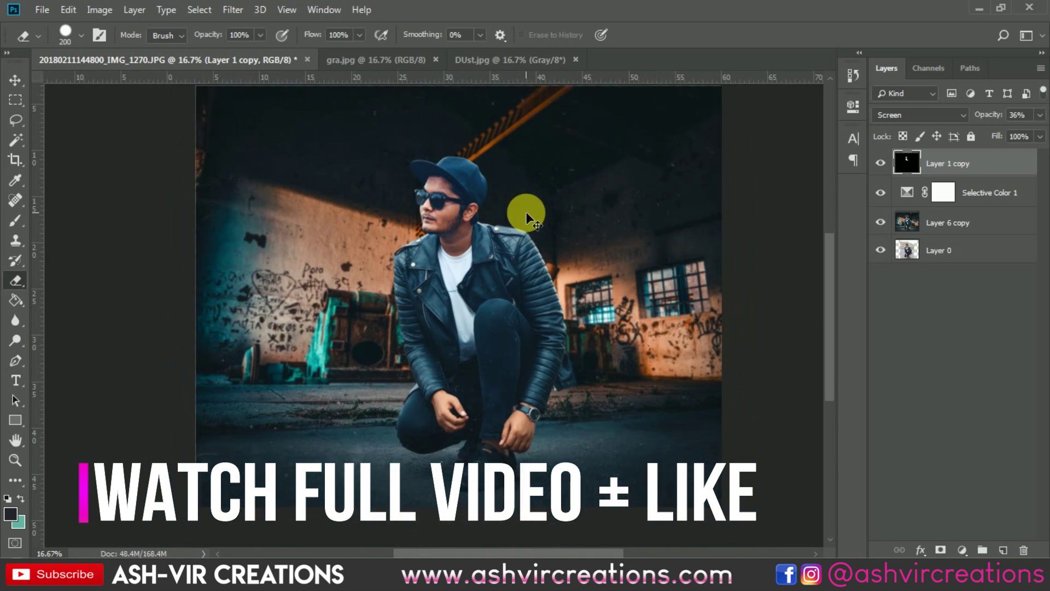
pyautogui.keyDown('shift'); pyautogui.click(962, 222); pyautogui.keyUp('shift')
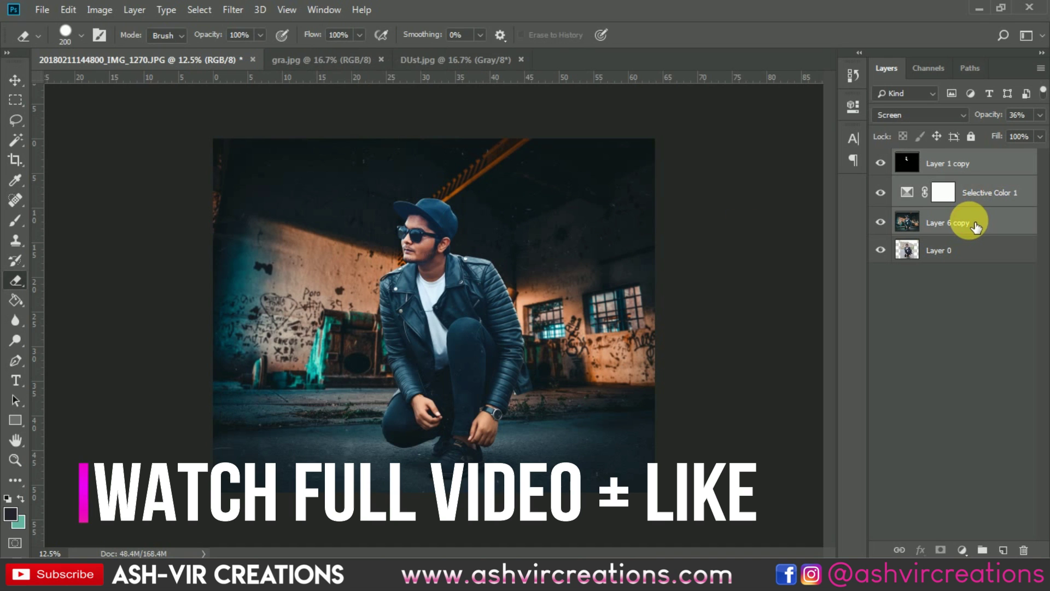
pyautogui.rightClick(939, 221)
pyautogui.click(807, 429)
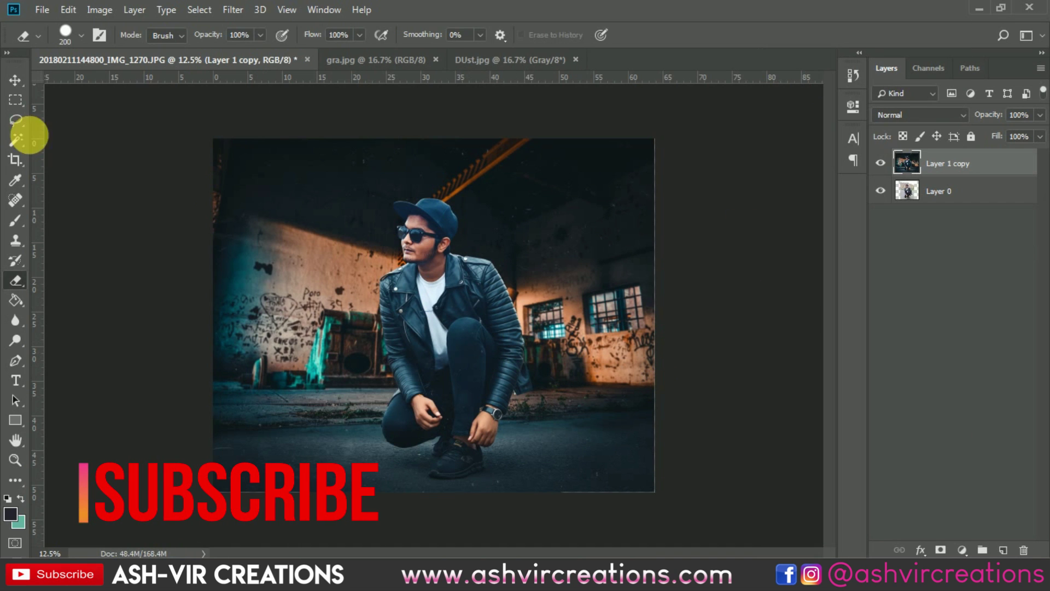
# Step: Compare the finished composite with the original photo by repeatedly hiding and showing the merged layer, leaving it shown
pyautogui.click(14, 80)
pyautogui.scroll(1, 421, 211)
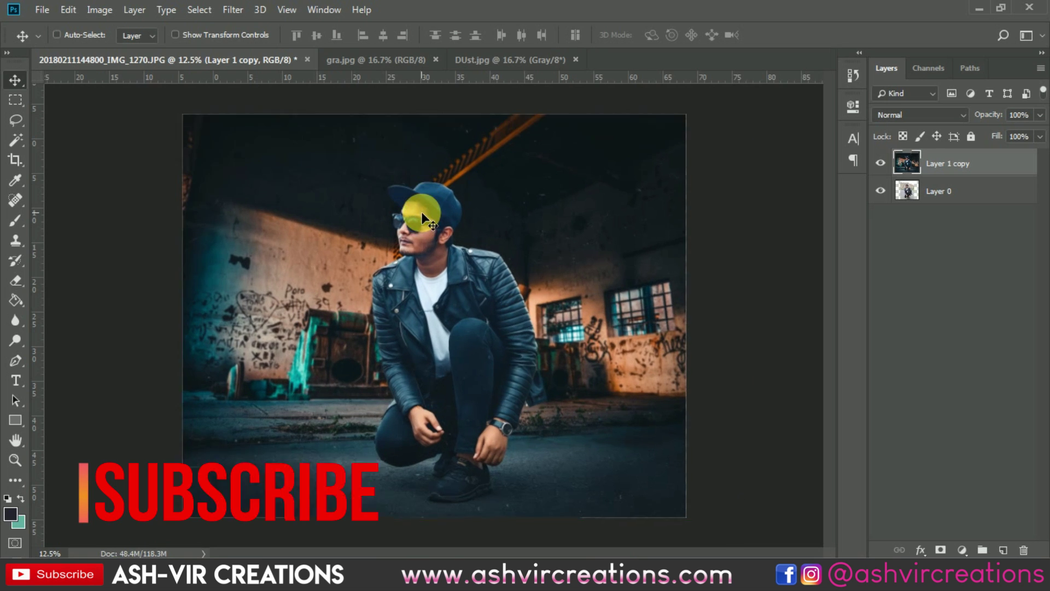
pyautogui.hotkey('ctrl', '0')
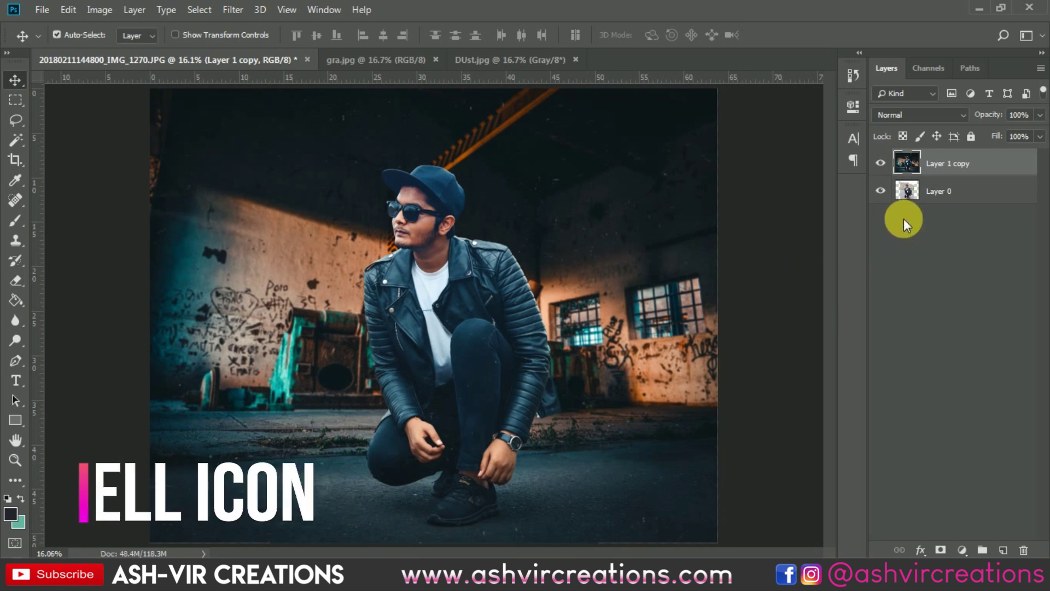
pyautogui.click(889, 163)
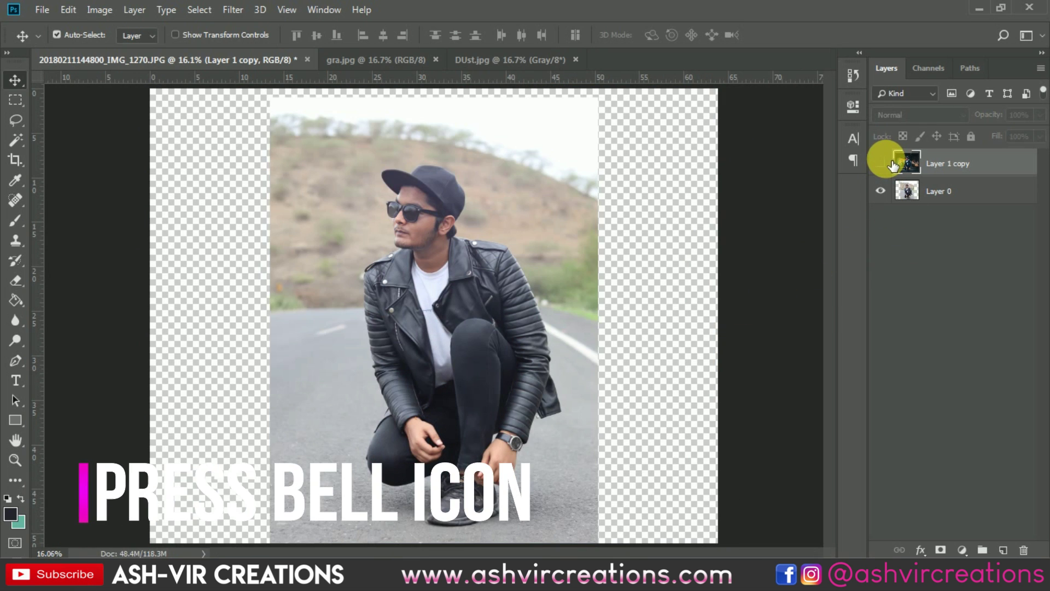
pyautogui.click(881, 163)
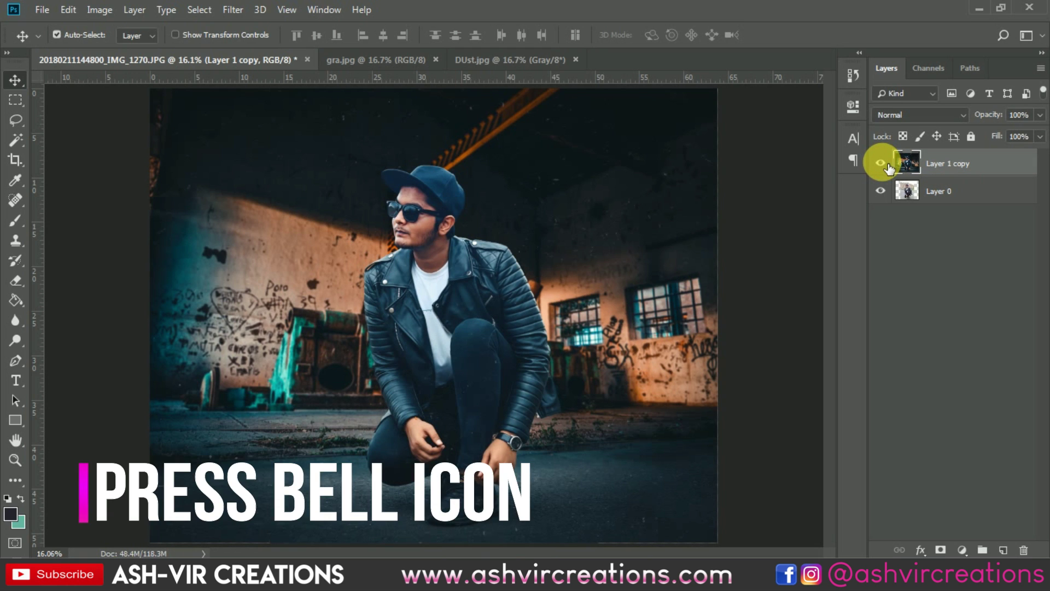
pyautogui.click(889, 164)
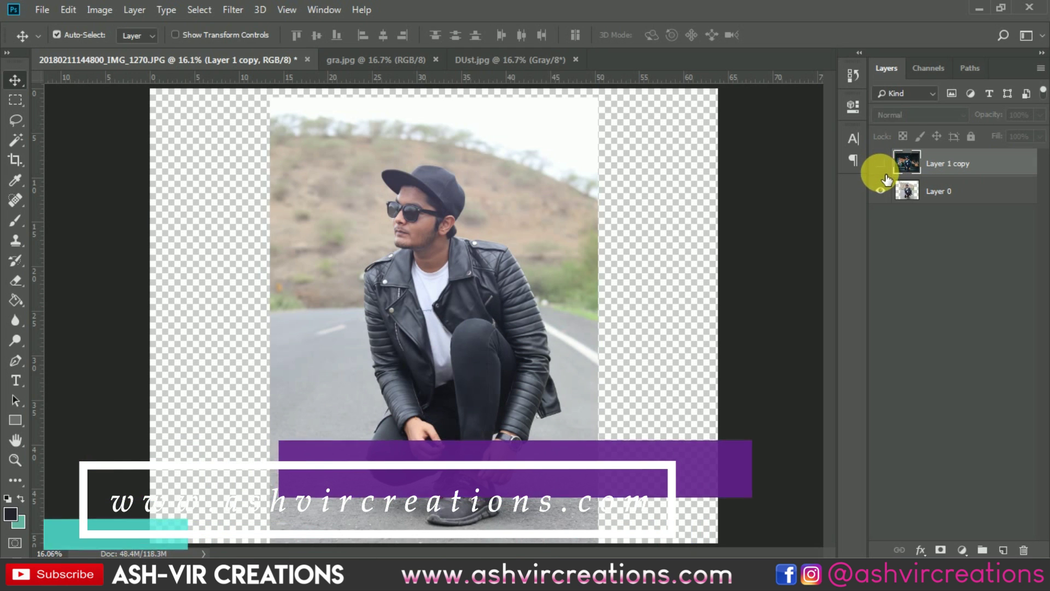
pyautogui.click(882, 164)
pyautogui.click(883, 165)
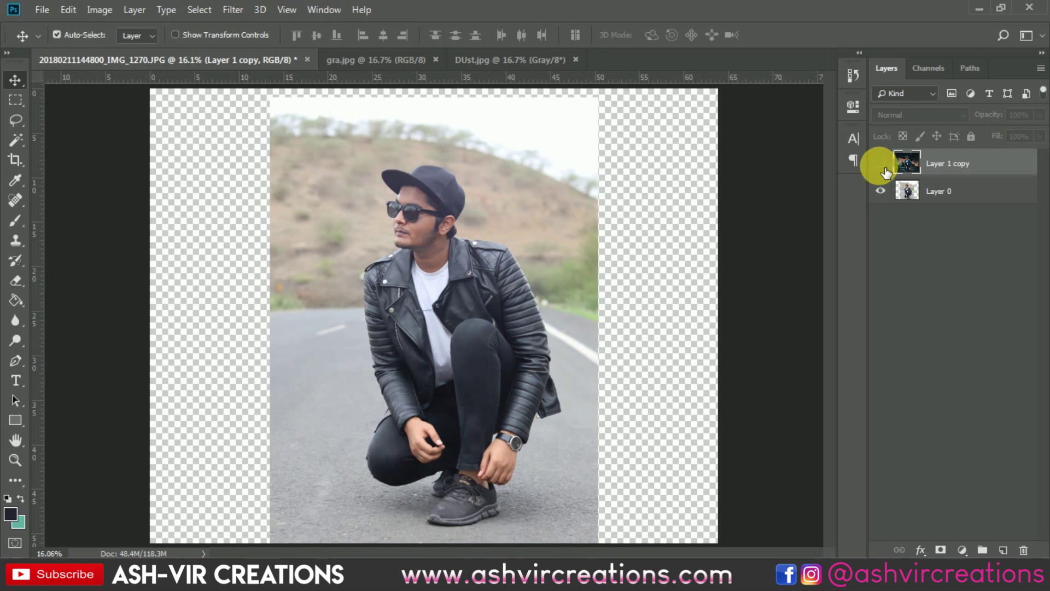
pyautogui.click(882, 164)
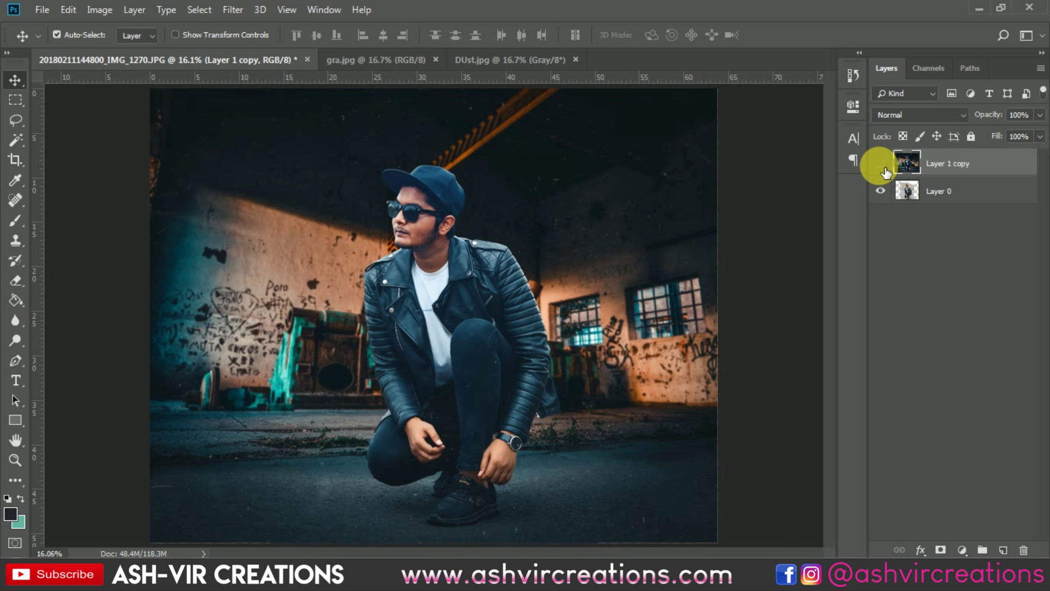
pyautogui.click(881, 165)
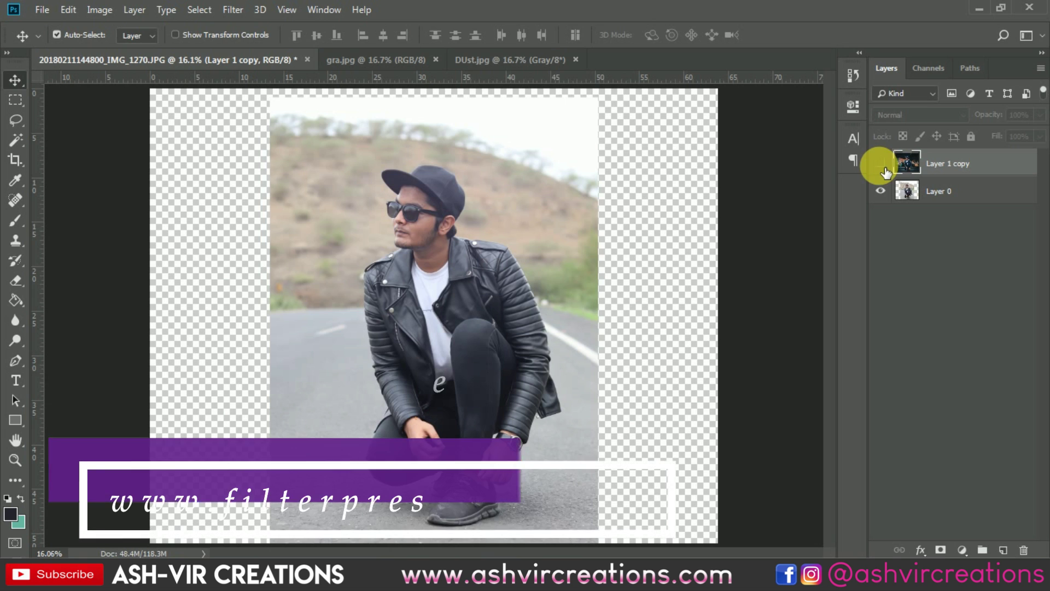
pyautogui.click(882, 164)
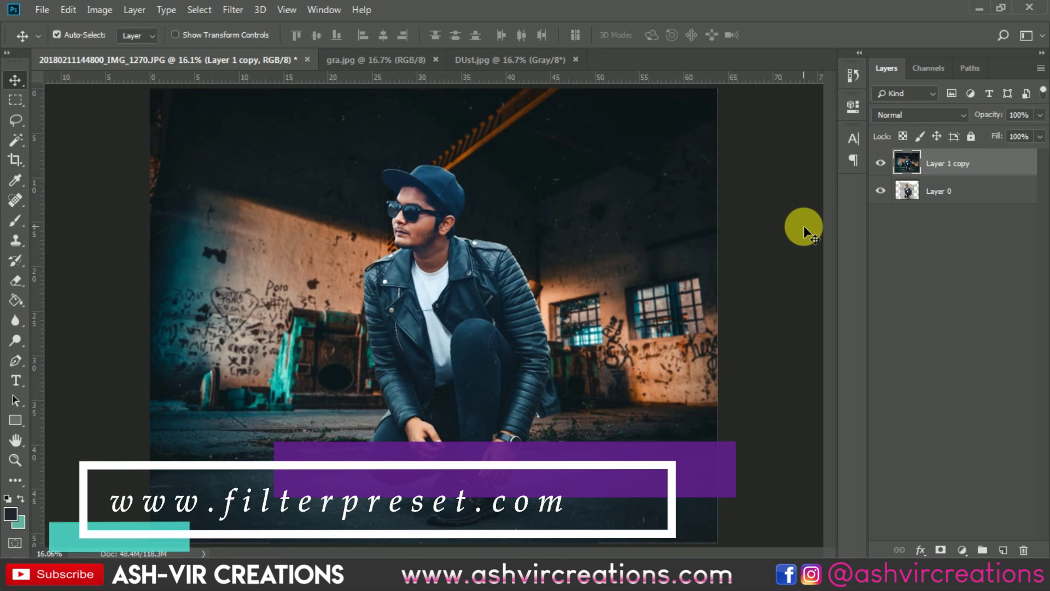
pyautogui.hotkey('ctrl', '+')
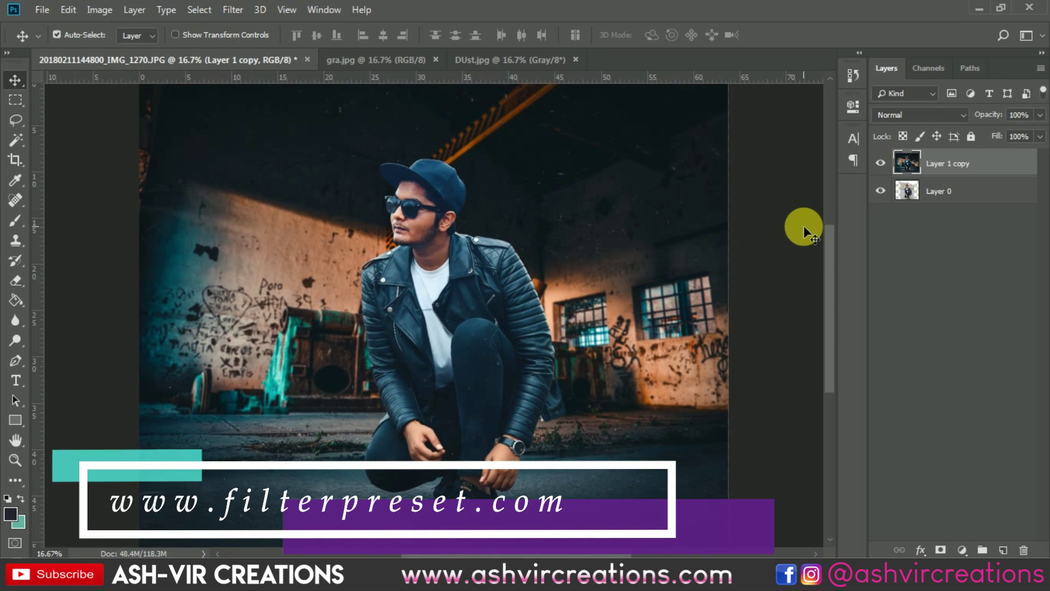